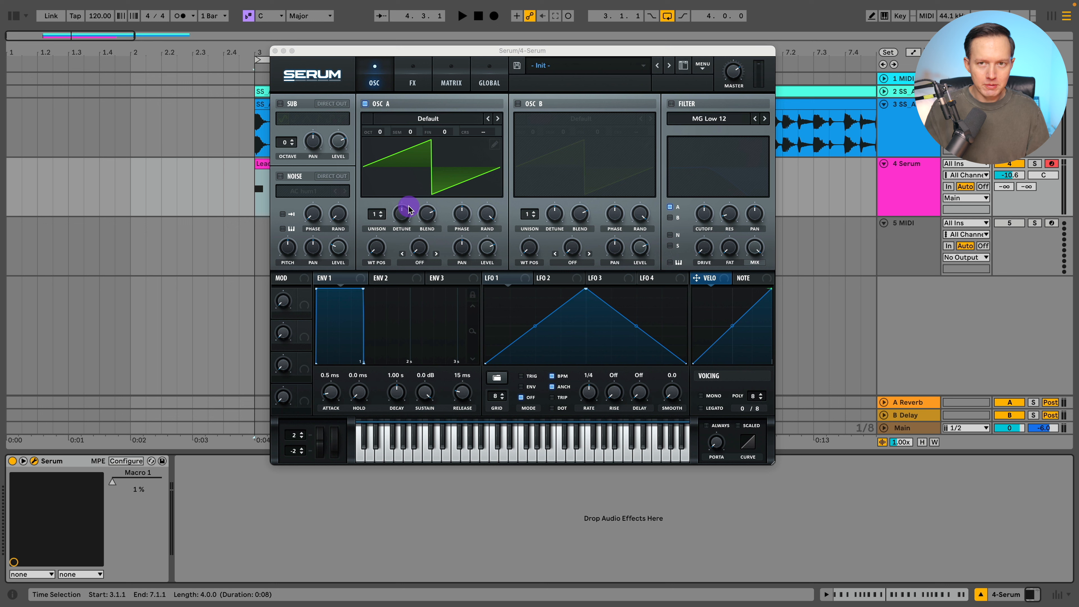
Step: Shape Envelope 1 with a 191 ms decay, sustain fully down and a 37 ms release, and set the voicing to mono
left_click_drag(362, 290, 315, 385)
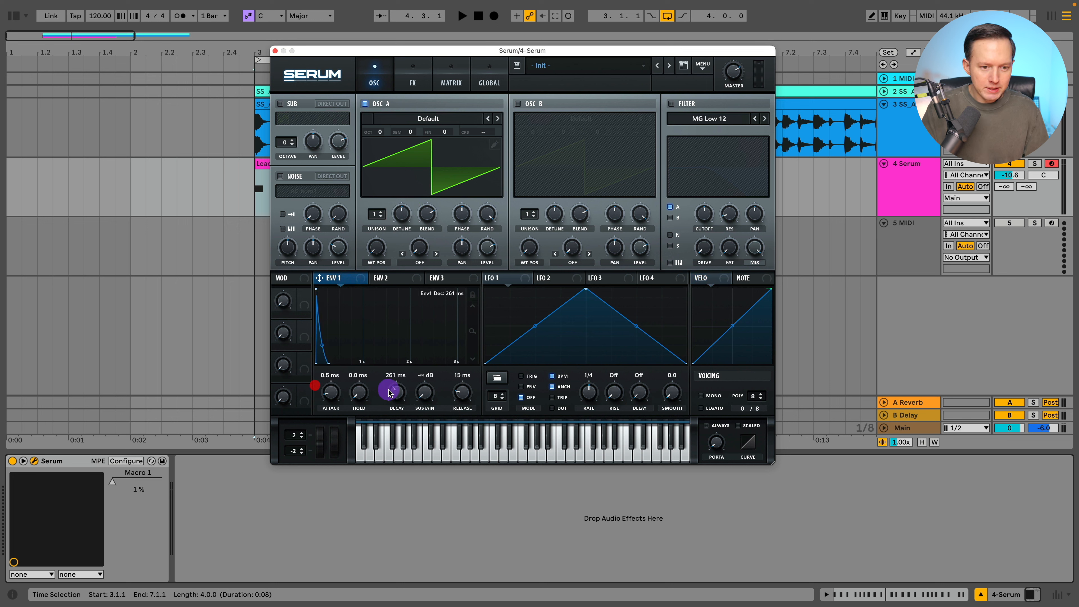
left_click_drag(395, 390, 395, 394)
key("space")
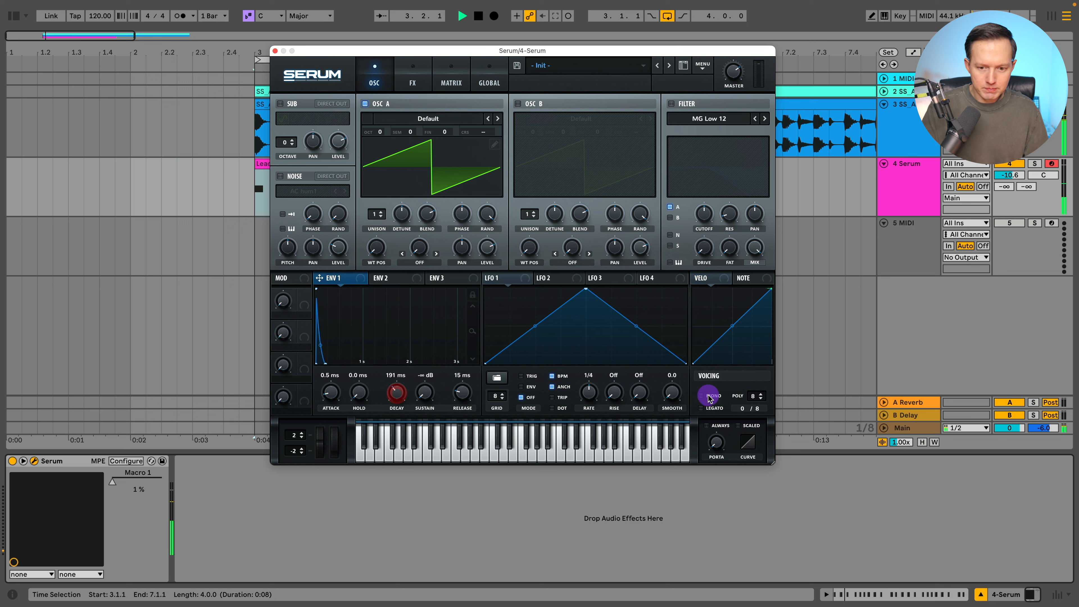
left_click(705, 395)
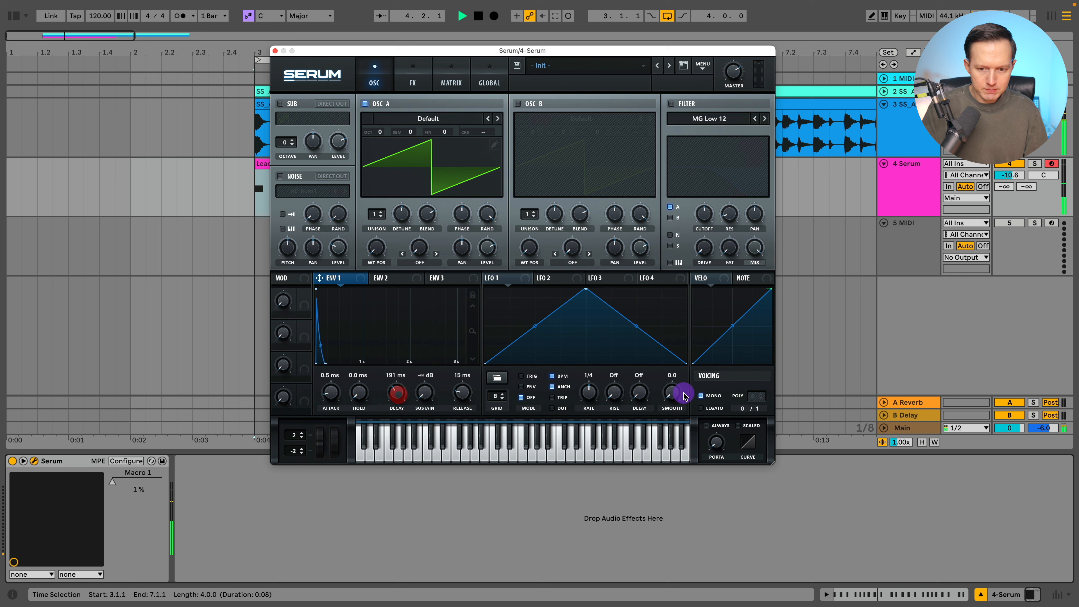
left_click(412, 87)
left_click_drag(462, 395, 463, 390)
Step: Enable Serum's Reverb and Delay effects, set both delay times to 1/8, and start playback
left_click(283, 224)
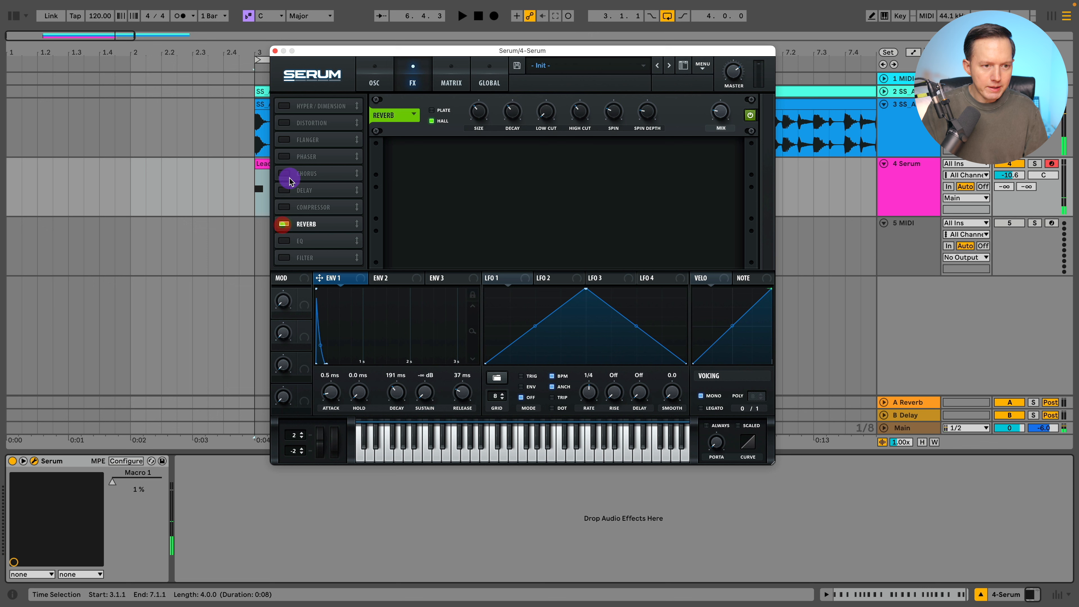
left_click(284, 190)
left_click_drag(519, 119, 545, 132)
key("space")
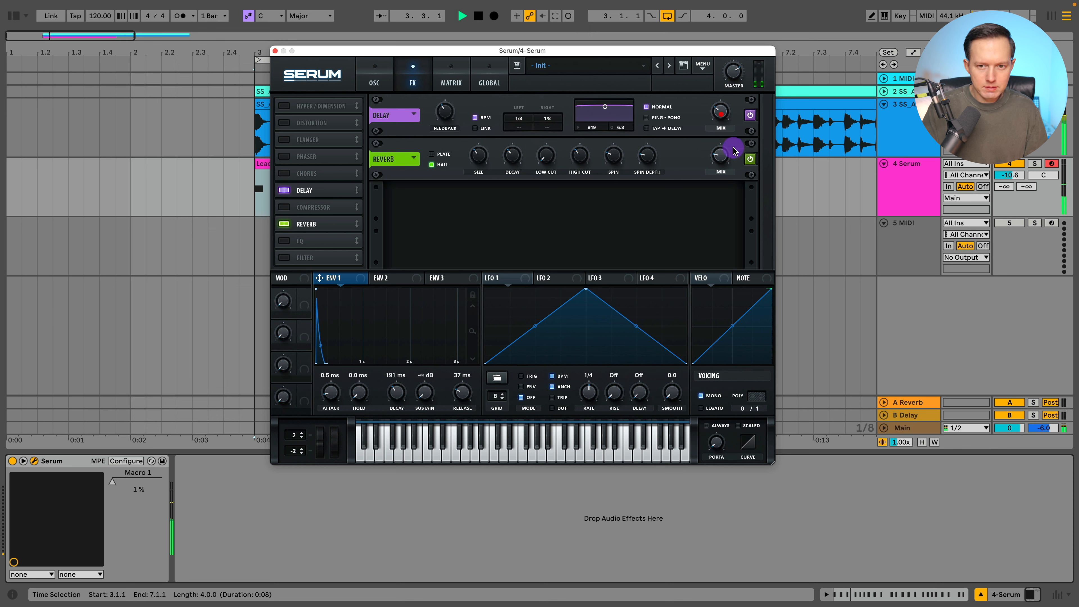
Step: Solo the Serum track and, with the reverb temporarily bypassed, adjust the delay mix and set the delay's filter frequency to 147
left_click(750, 158)
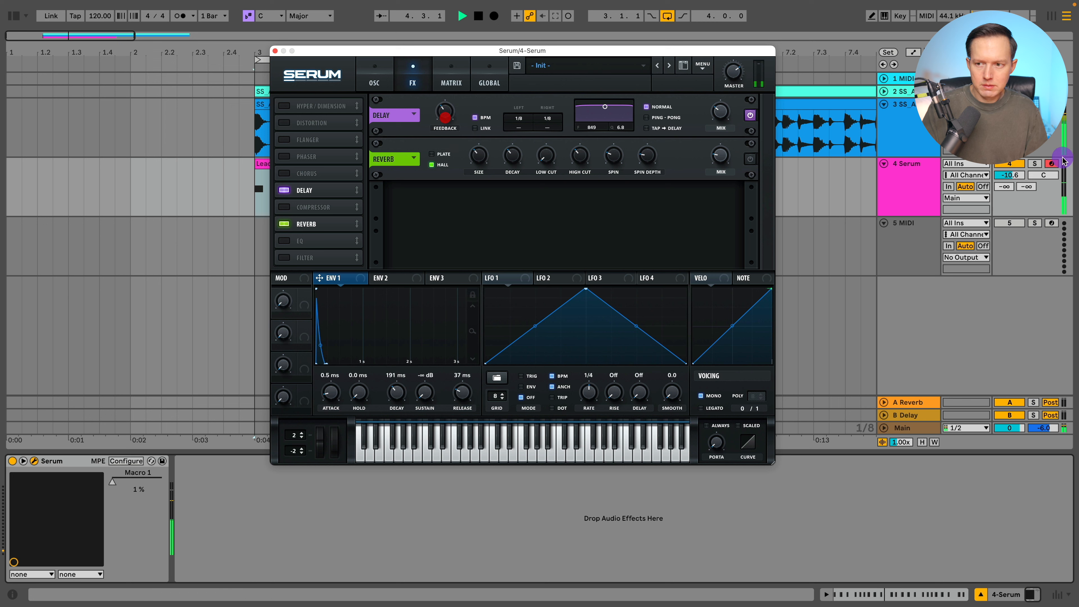
left_click(1034, 164)
left_click(719, 121)
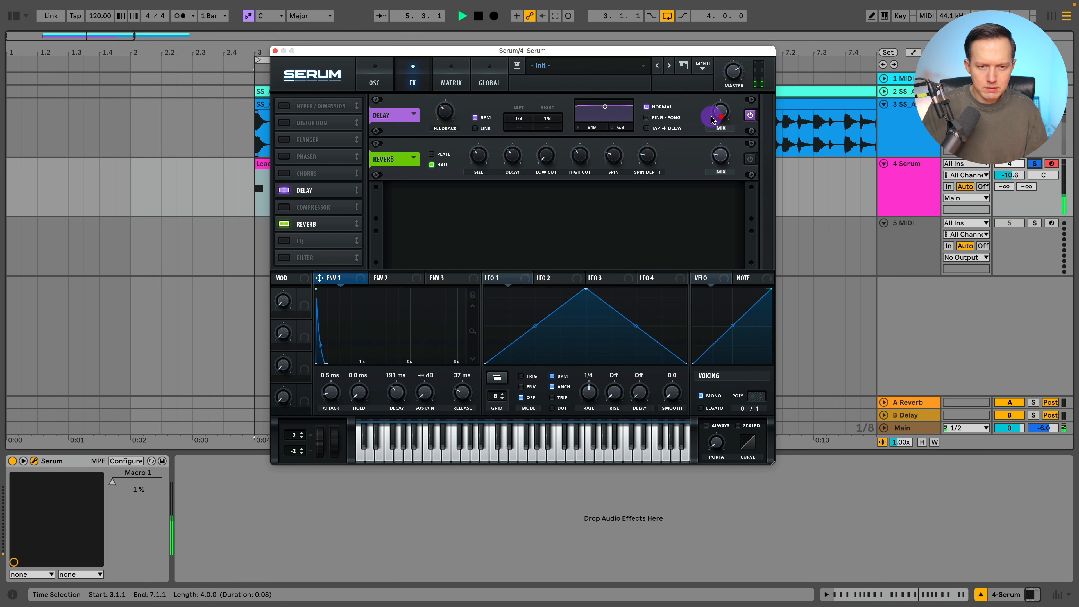
left_click_drag(603, 121, 592, 169)
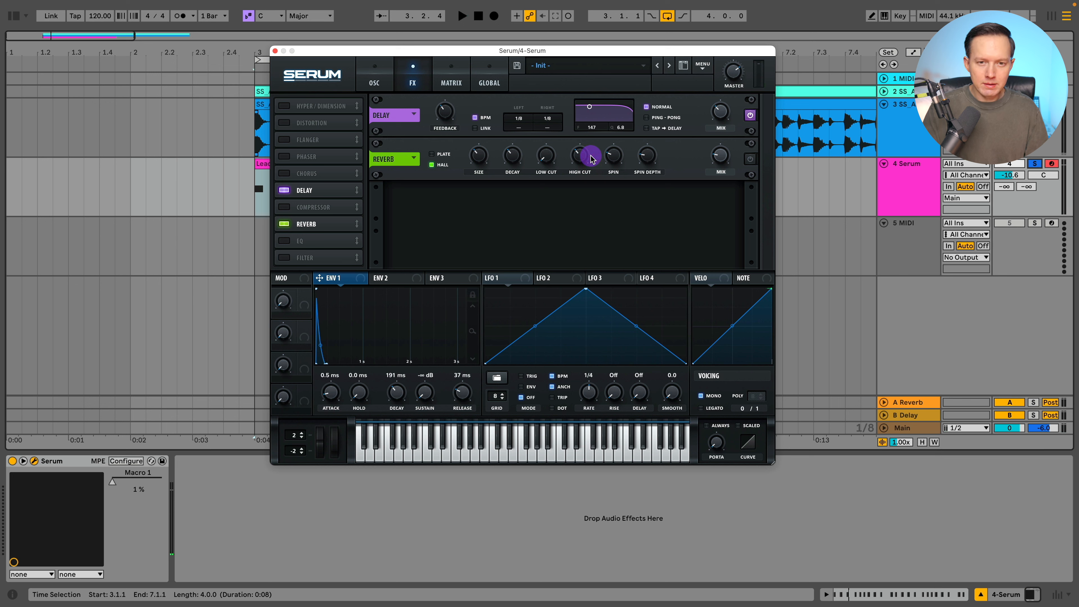
left_click(749, 158)
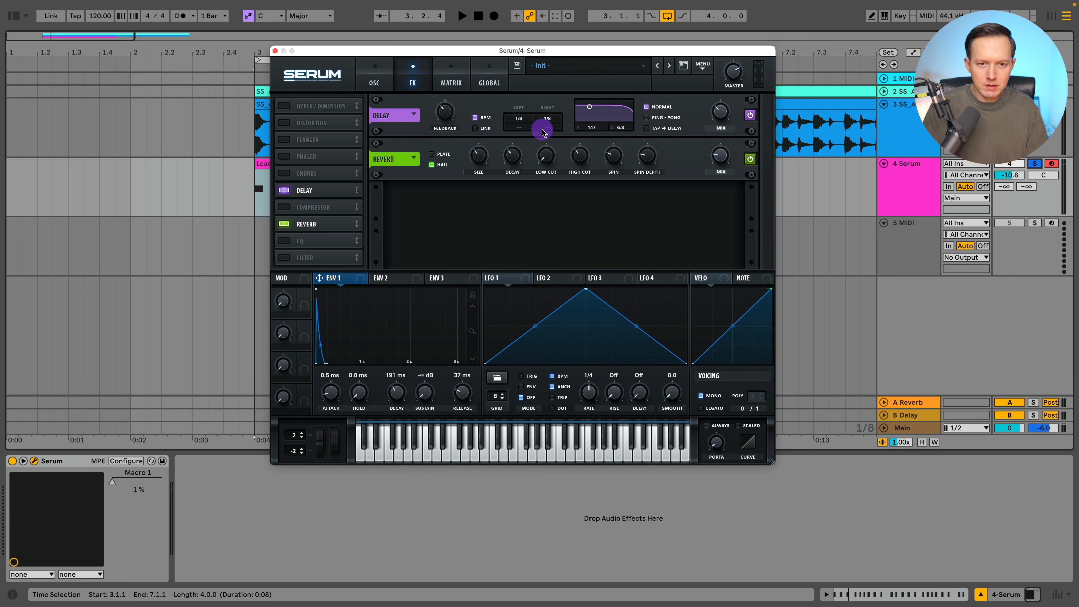
Step: Try an offset on the right delay time and reset that control
left_click_drag(547, 131, 552, 131)
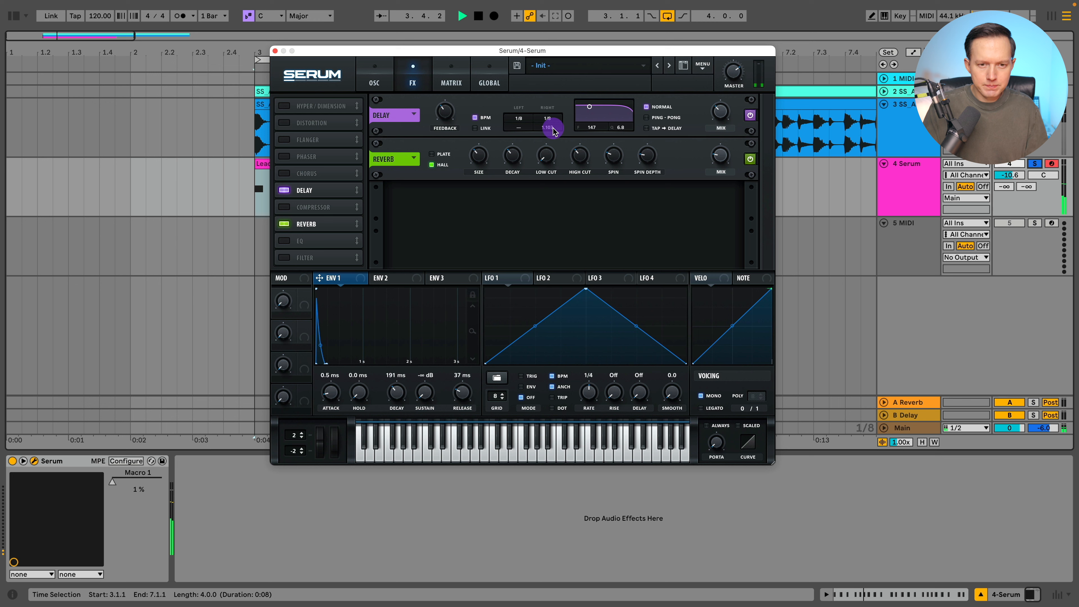
right_click(553, 132)
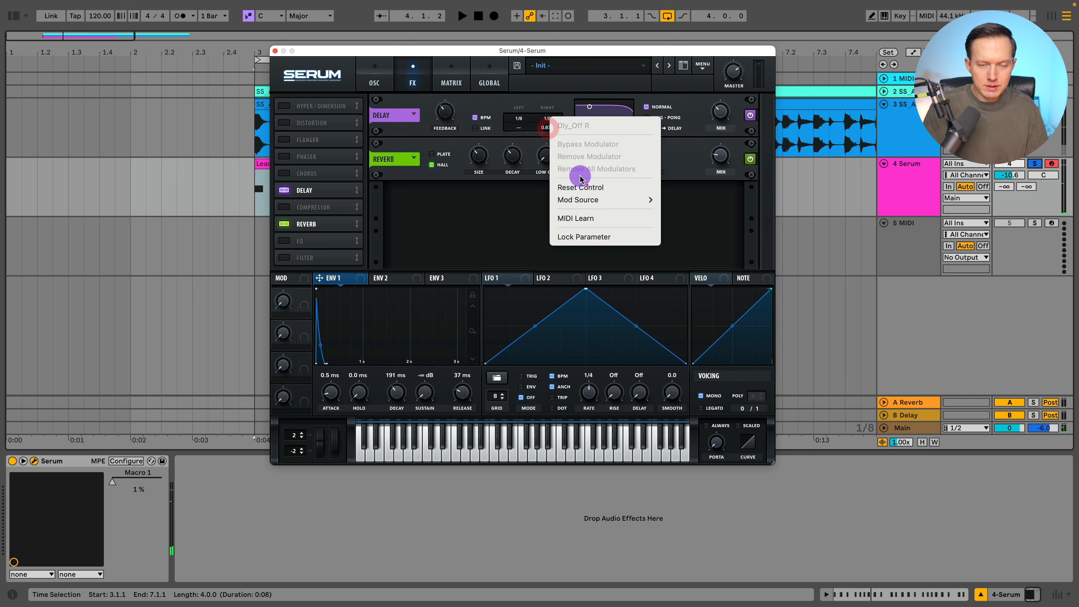
left_click(587, 185)
Step: Fine-tune the reverb's decay, low cut, high cut and wet mix while the soloed lead plays
mouse_move(725, 153)
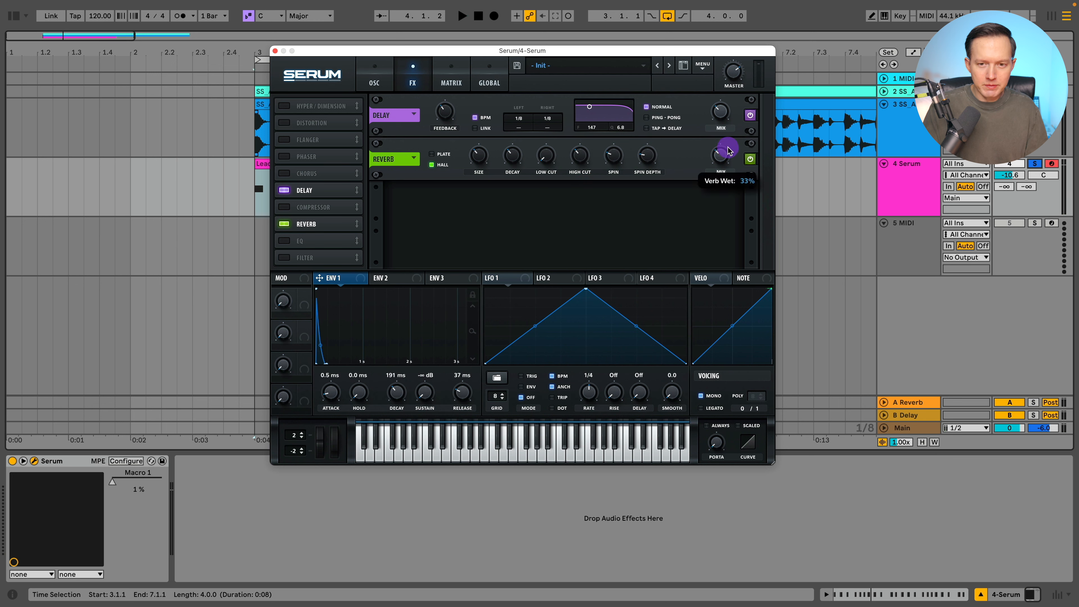
key("space")
left_click(514, 157)
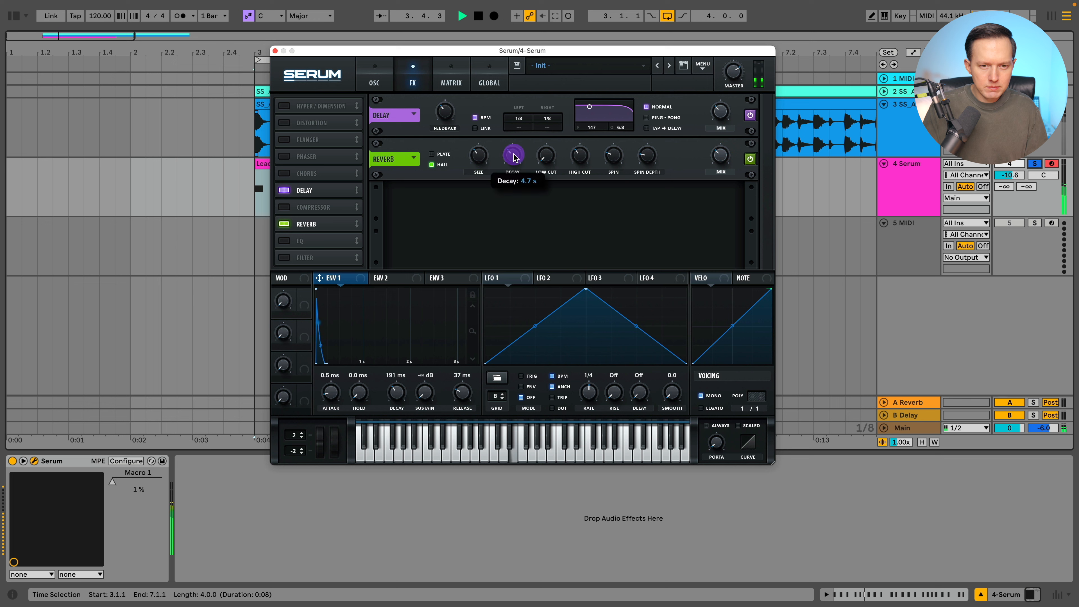
left_click_drag(514, 157, 516, 155)
mouse_move(478, 157)
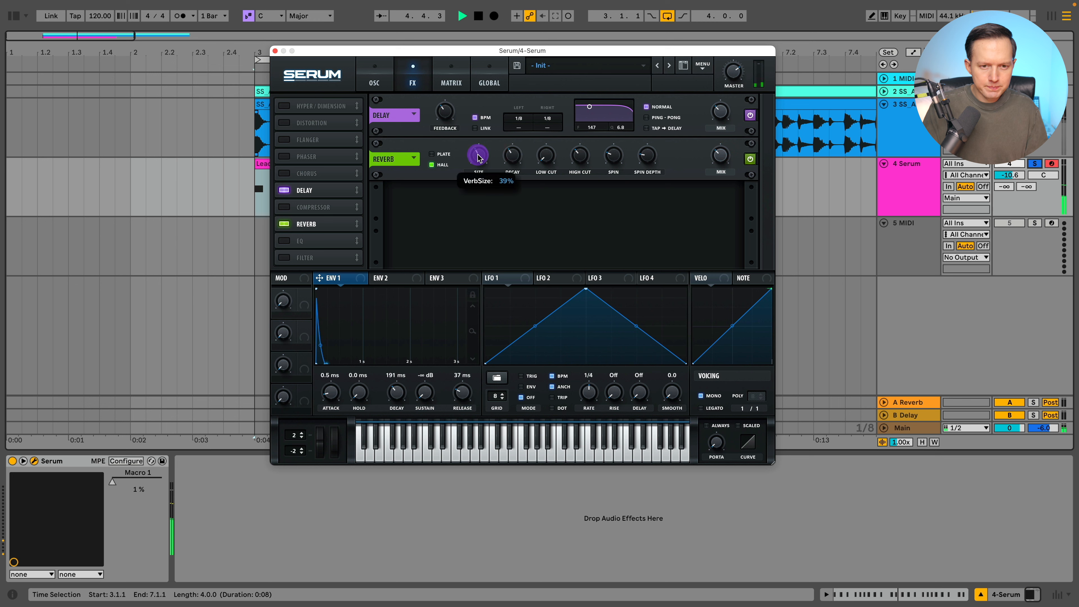
mouse_move(515, 159)
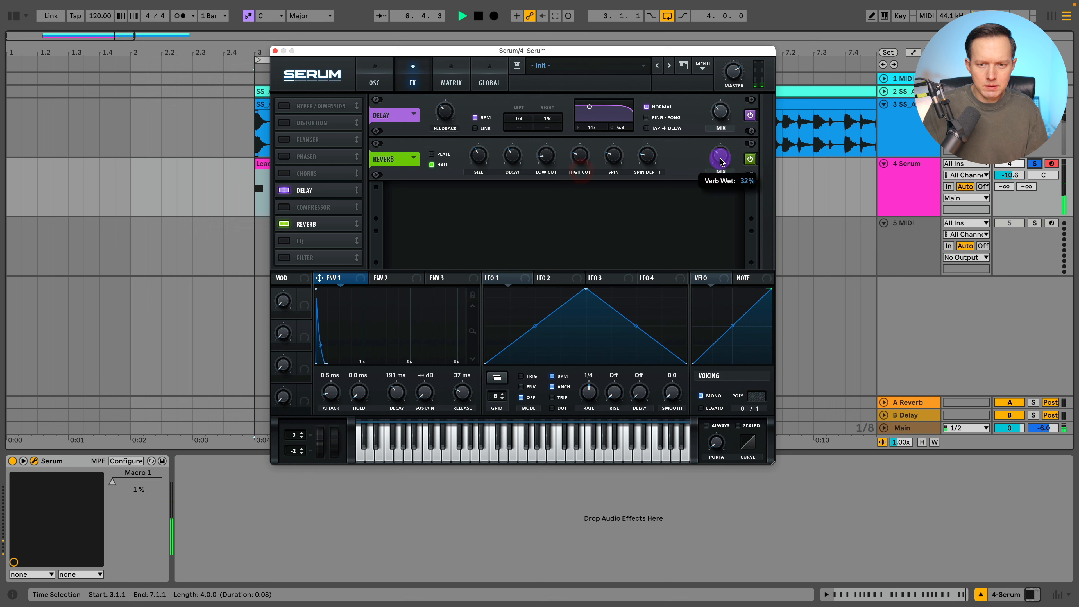
left_click_drag(720, 157, 721, 161)
key("space")
Step: Unsolo the Serum track to audition it with the drums while raising the delay's filter frequency slightly, and solo the track again
left_click(1033, 166)
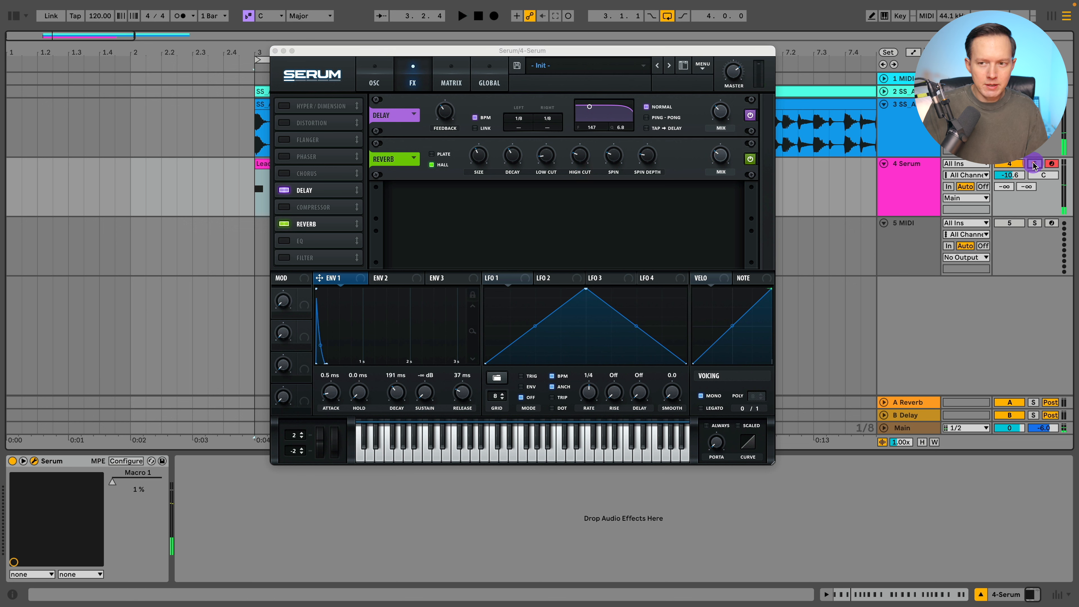
left_click(904, 137)
key("space")
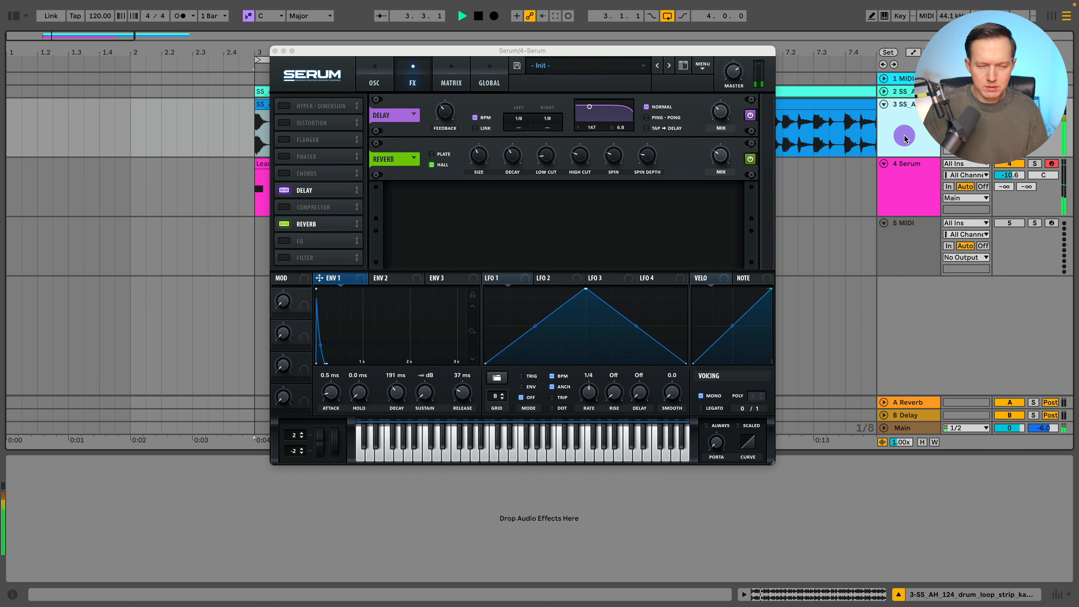
left_click(1039, 170)
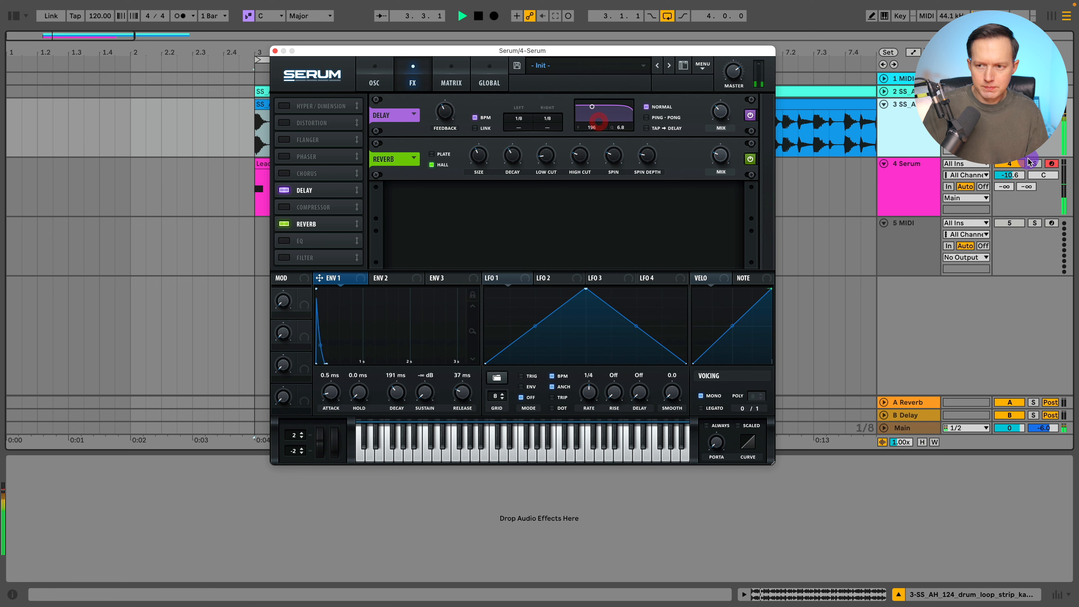
left_click(906, 168)
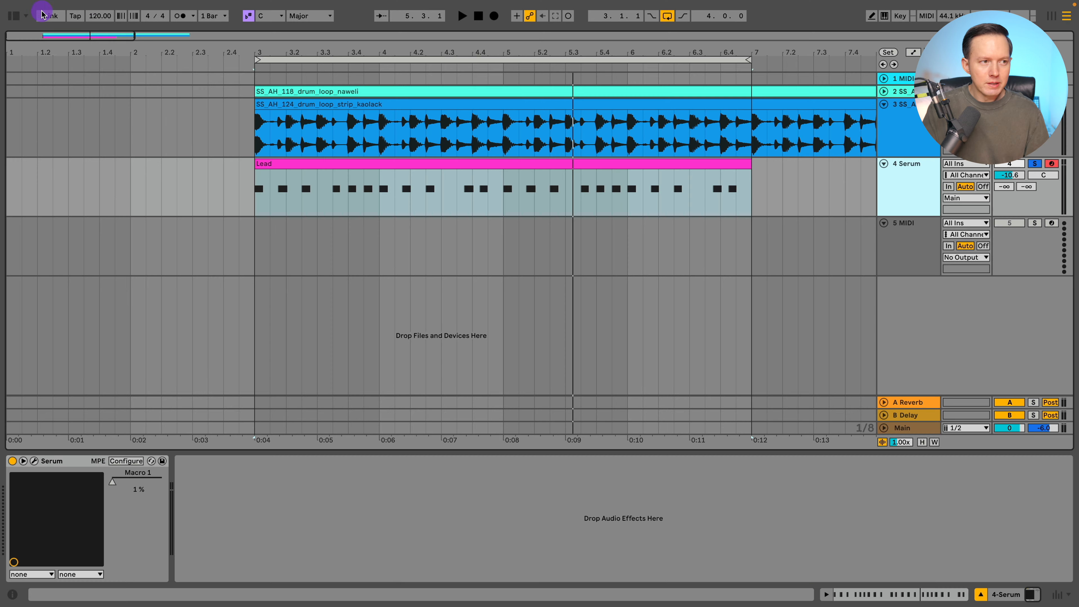
Step: Show the browser and toggle the Groove Pool off and back on
left_click(13, 16)
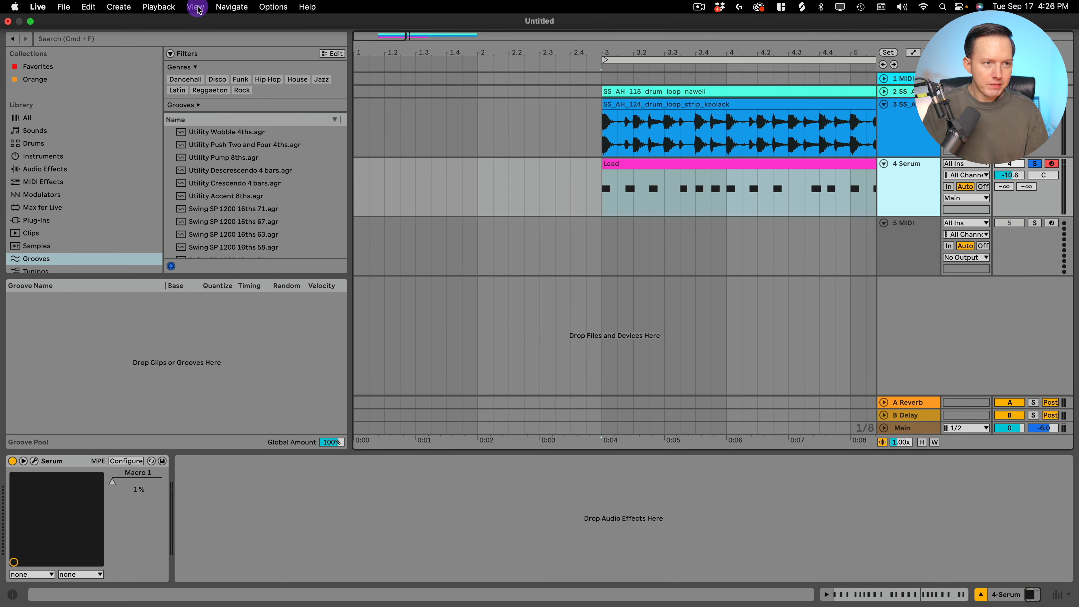
left_click(197, 6)
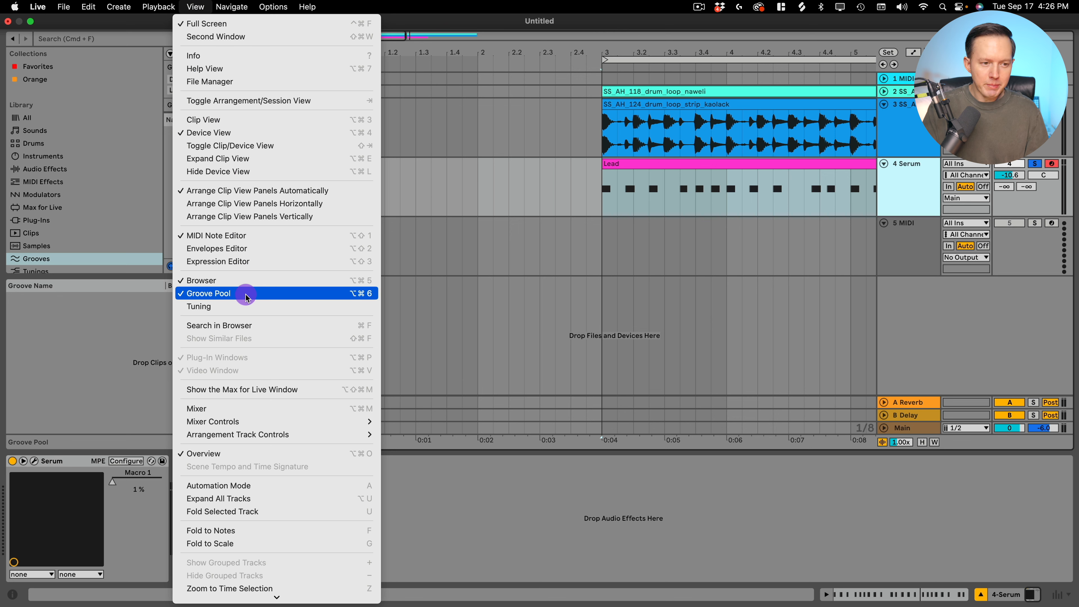
left_click(224, 294)
left_click(199, 7)
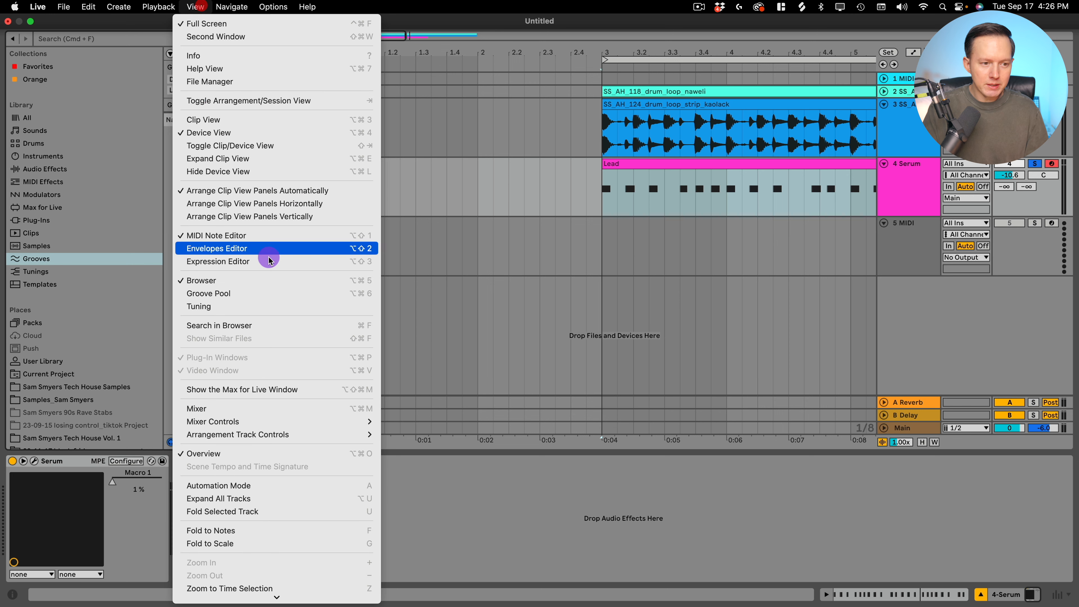
left_click(267, 298)
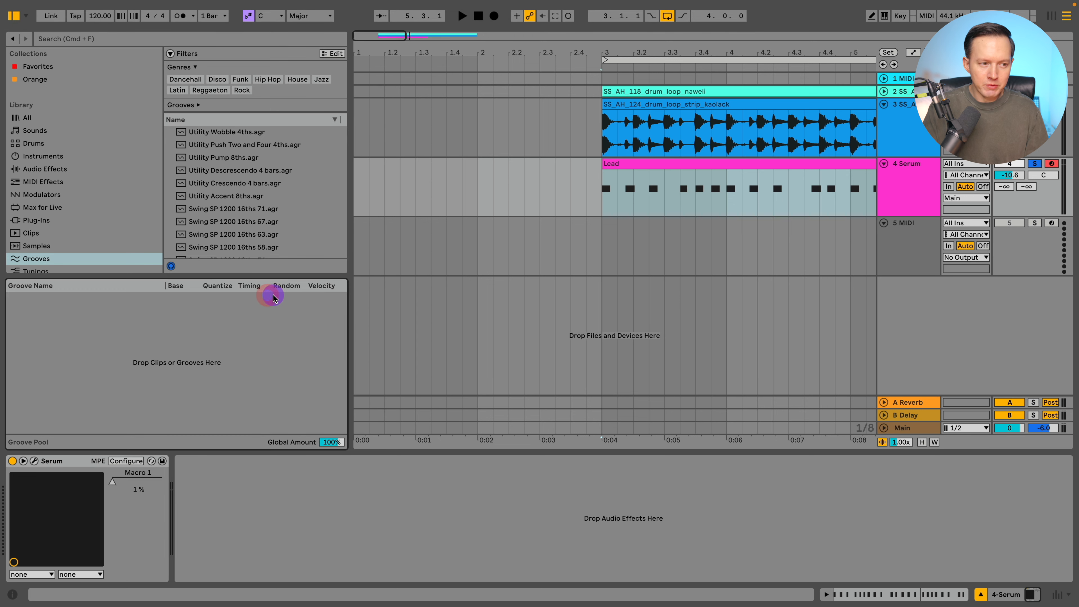
Step: Select the Grooves category in the browser's library
scroll(111, 234, "down", 1)
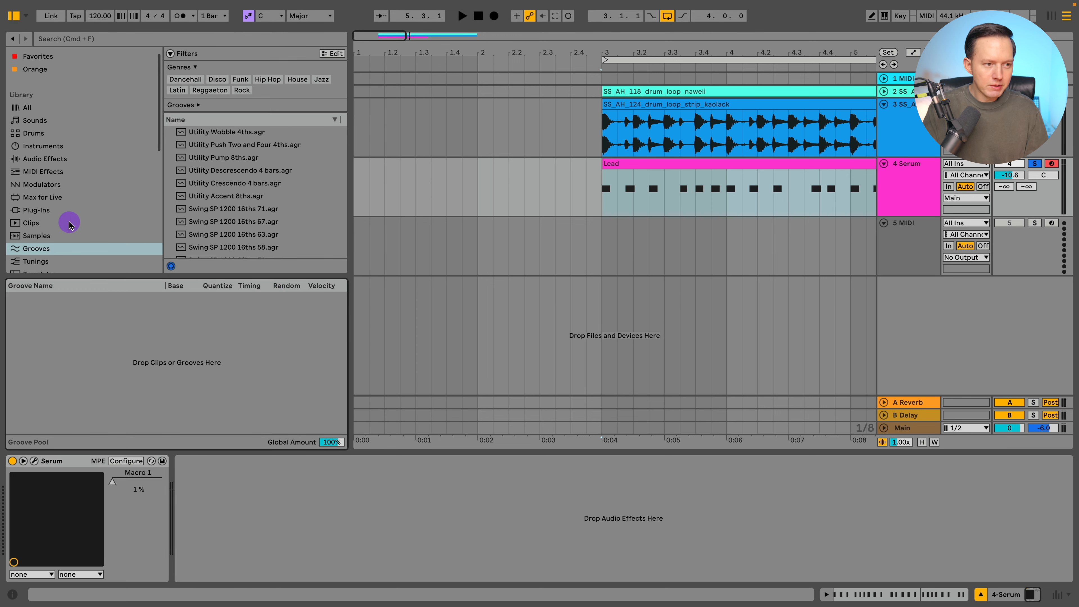
left_click(72, 195)
left_click(79, 248)
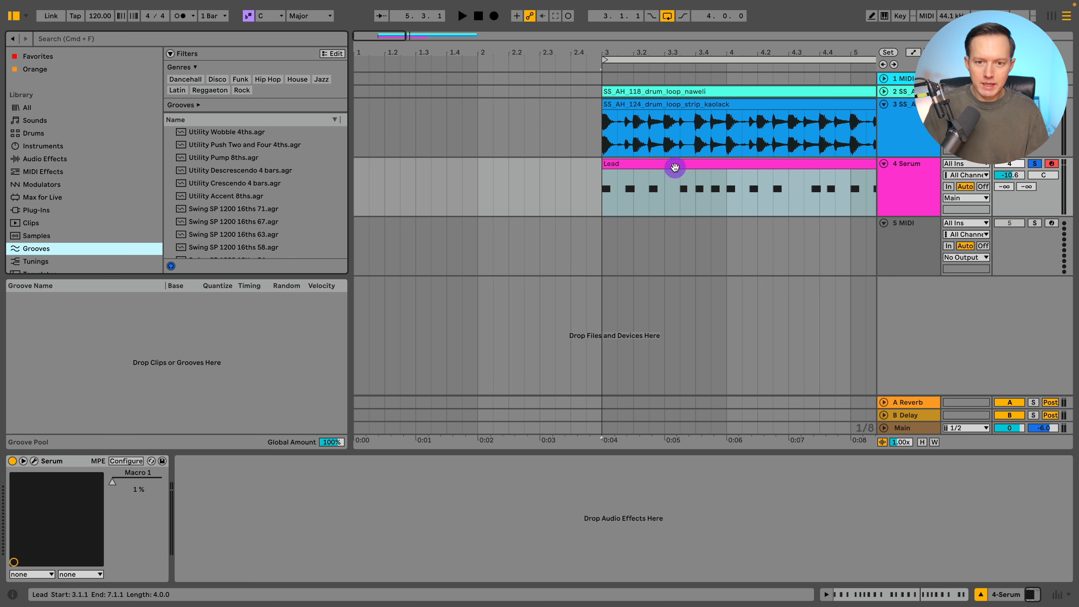
Step: Open the Lead clip's notes, set the fixed grid to 1/16, and close the note editor
double_click(675, 167)
right_click(489, 408)
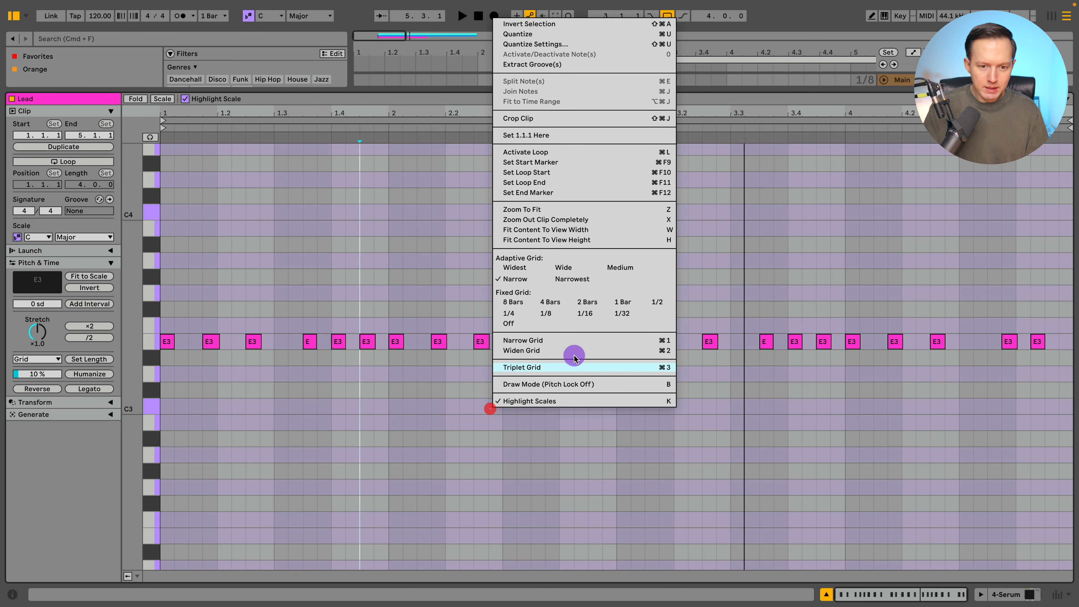
left_click(583, 313)
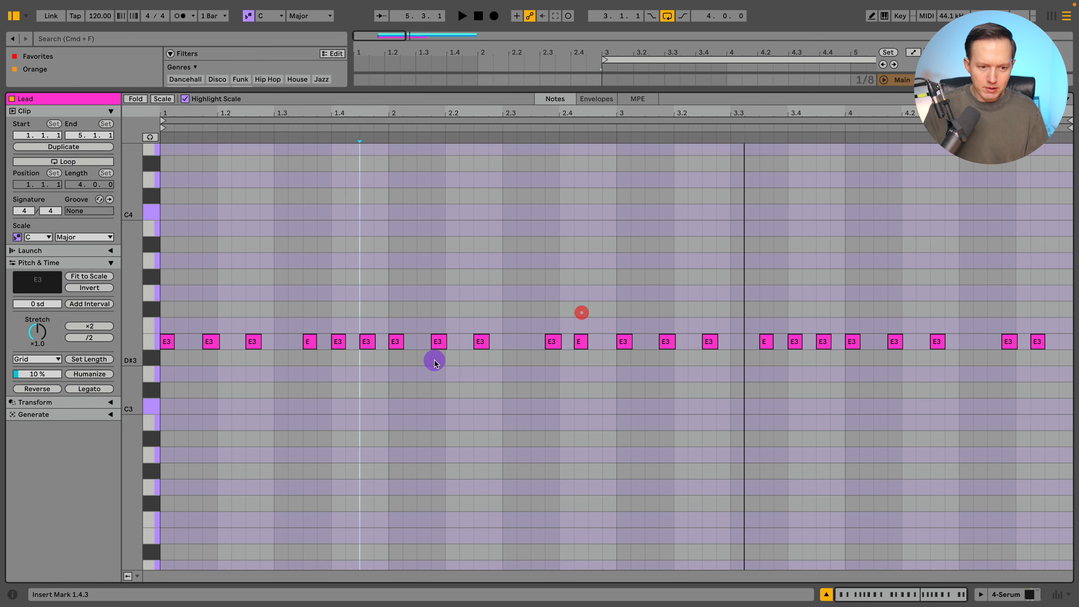
left_click(827, 596)
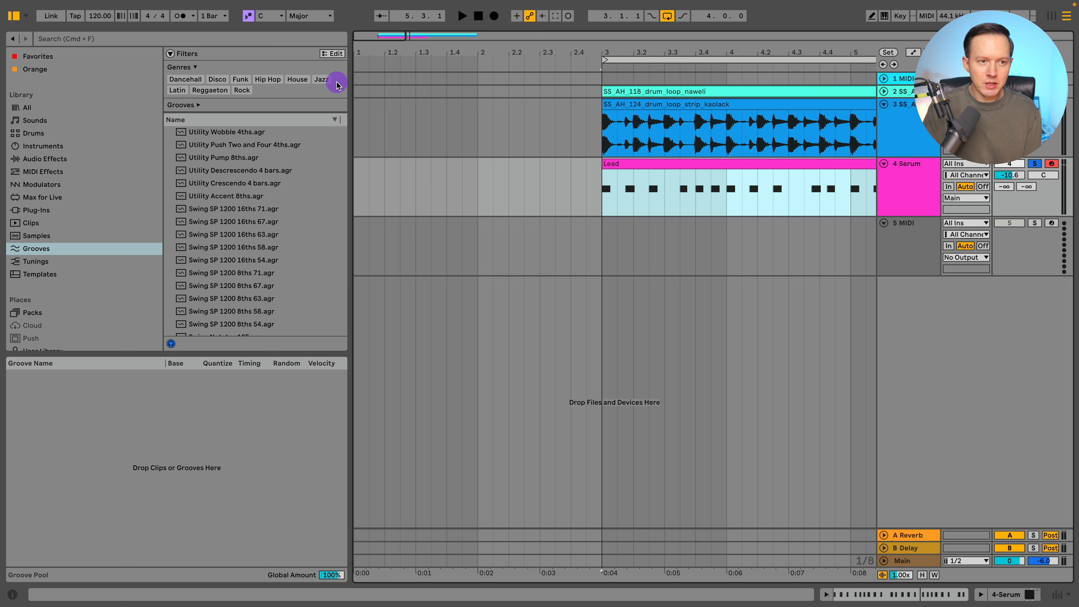
Step: Filter the grooves by the Dancehall genre and add the Dancehall Raggamuffin Accent 16ths groove to the Groove Pool
left_click(196, 80)
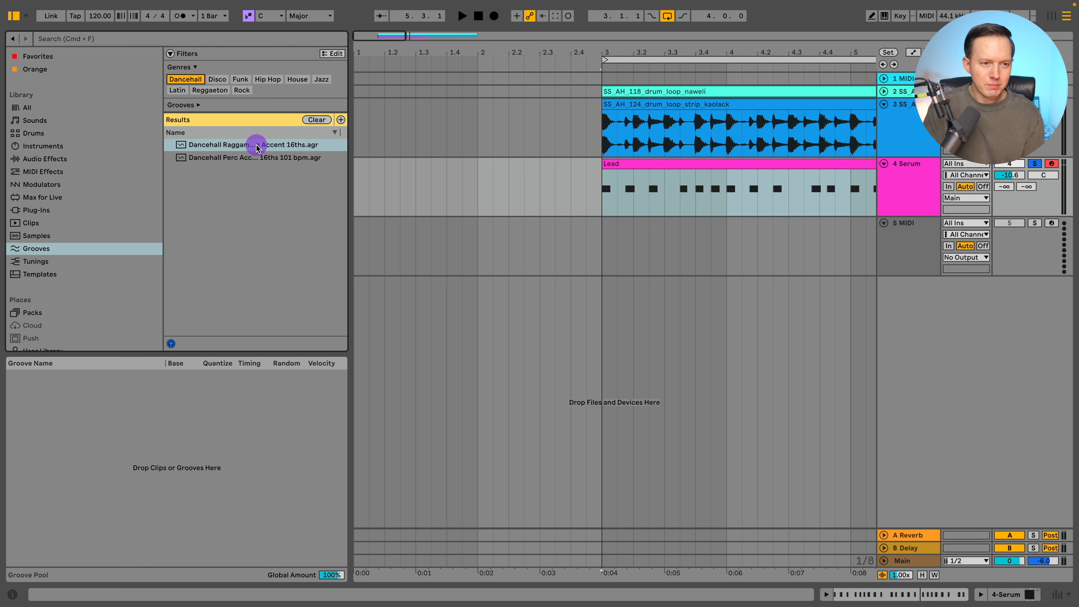
left_click(236, 147)
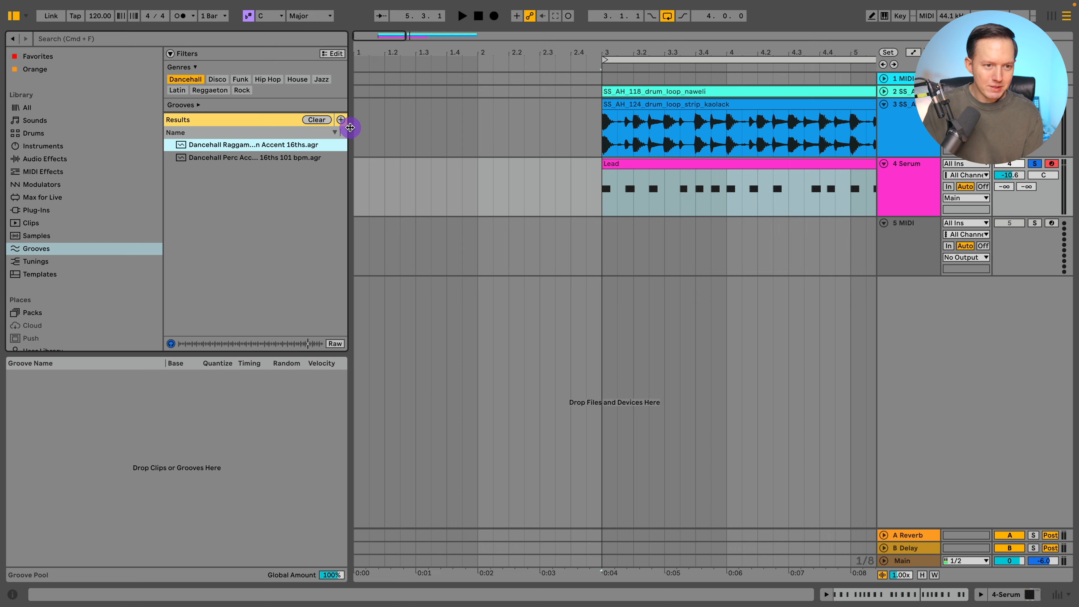
left_click_drag(349, 128, 319, 140)
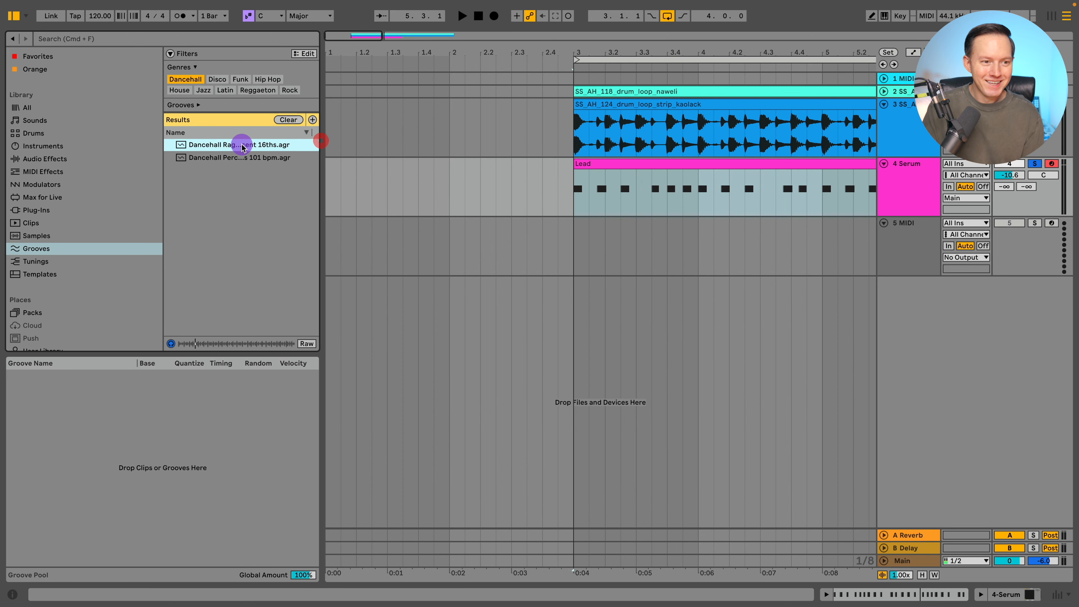
left_click_drag(241, 144, 176, 400)
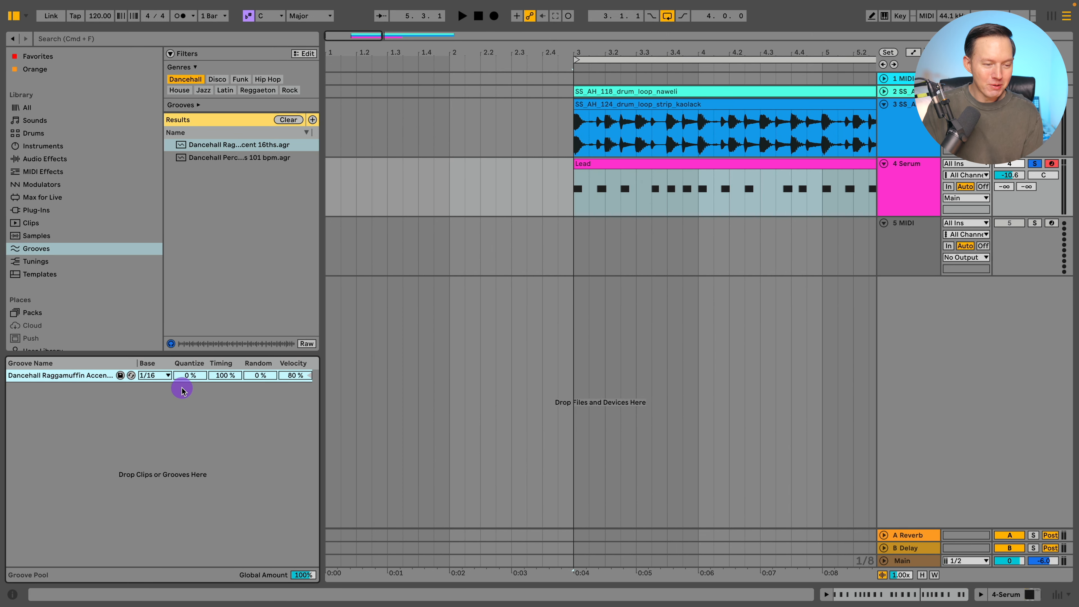
left_click(198, 402)
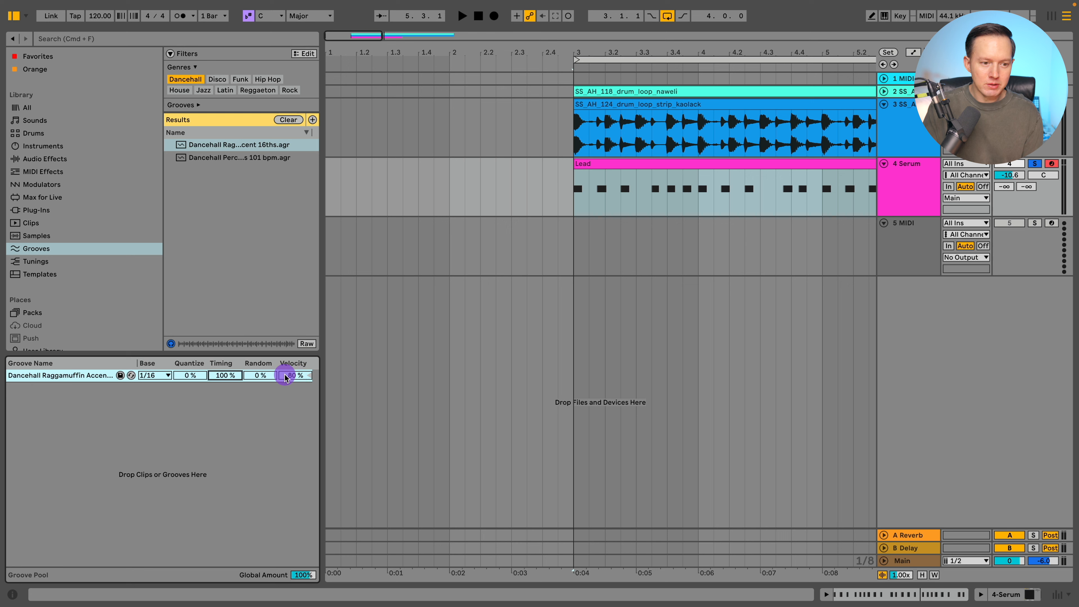
left_click(234, 406)
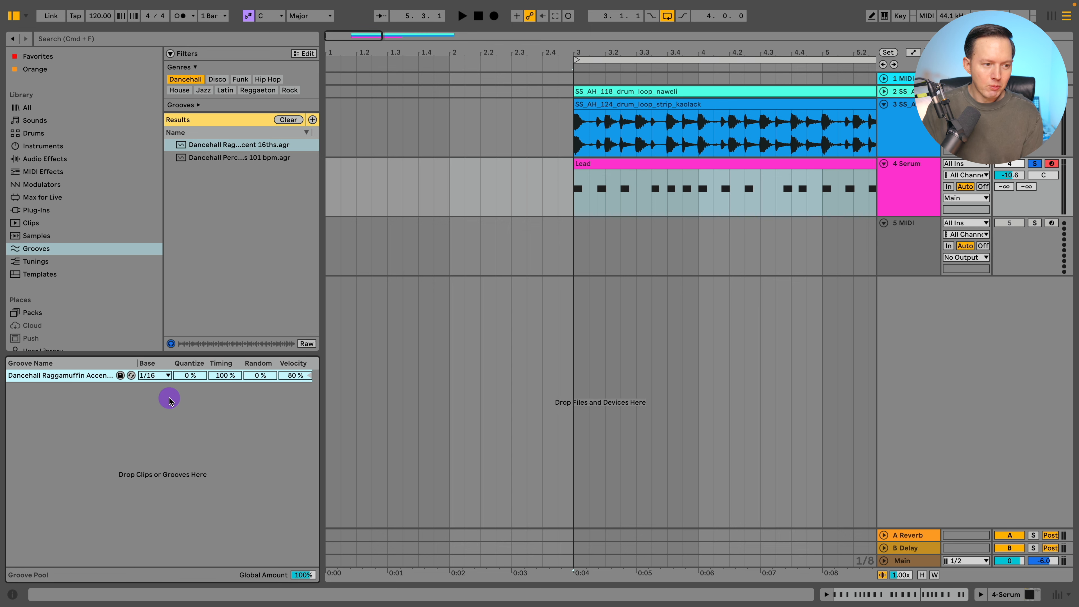
Step: Assign the Dancehall Raggamuffin Accent 16ths groove to the Lead clip, audition it, and commit it to the notes
left_click(18, 20)
left_click(359, 168)
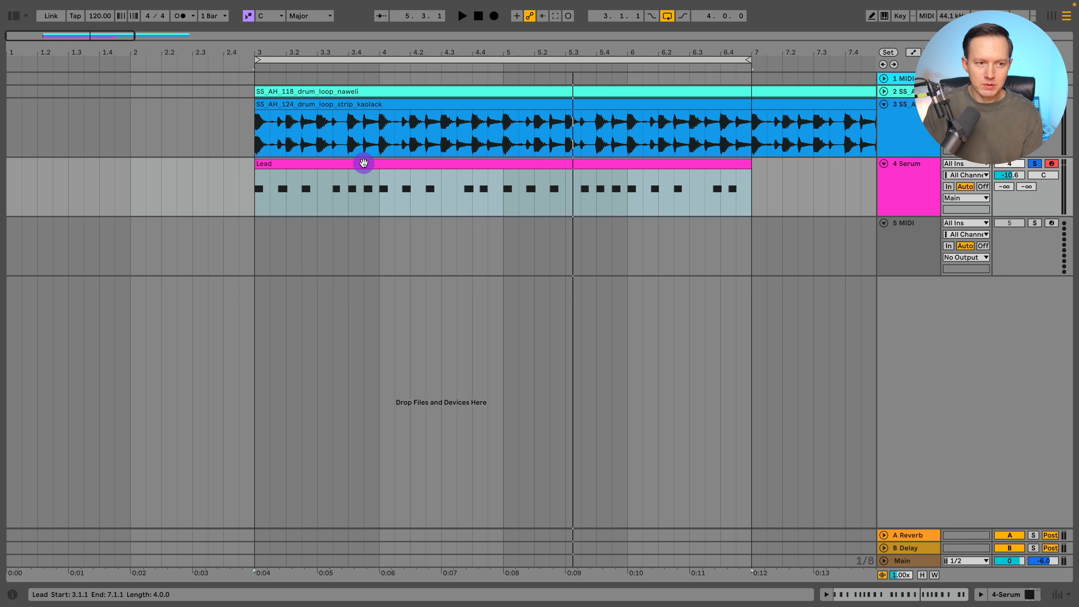
double_click(364, 163)
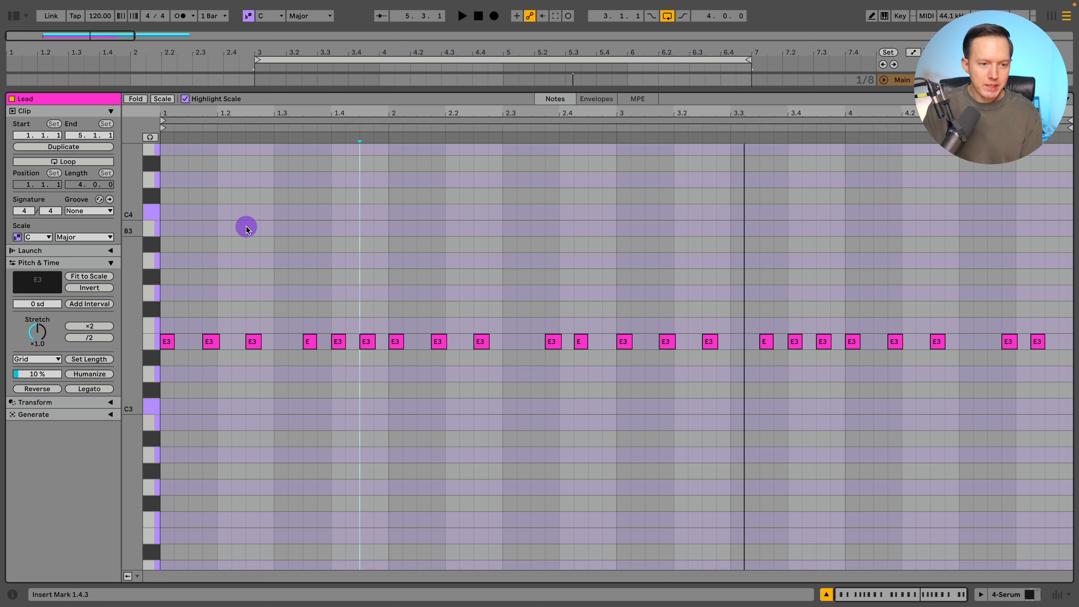
left_click(102, 211)
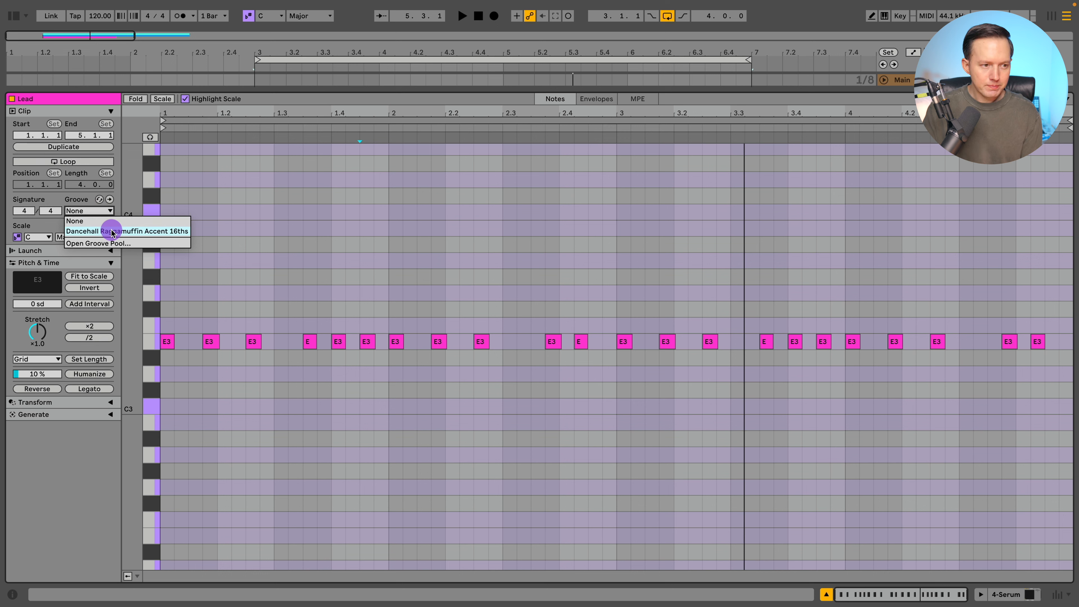
left_click(145, 231)
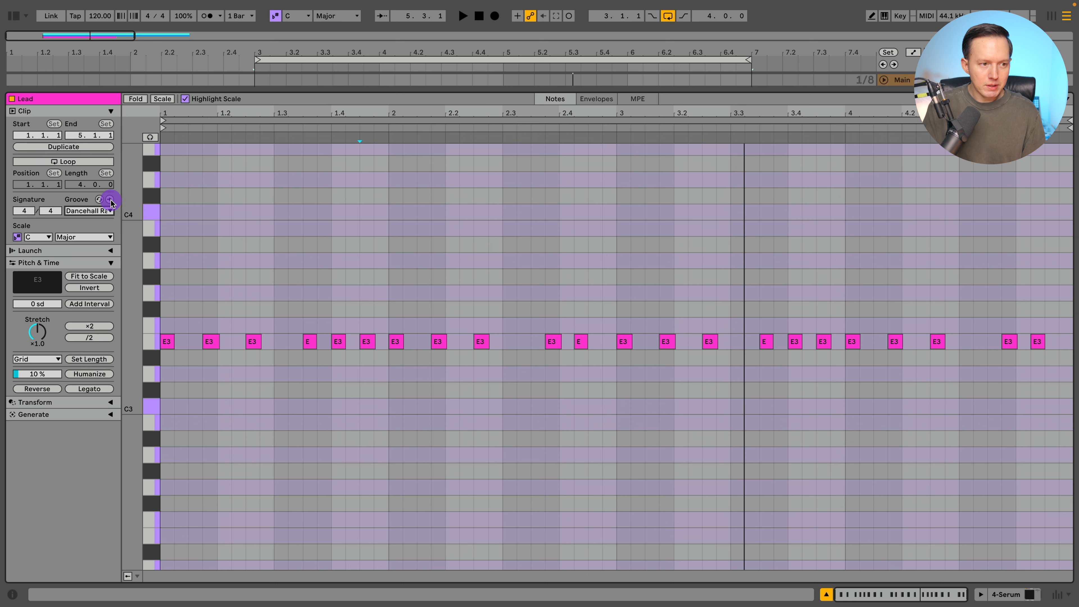
key("space")
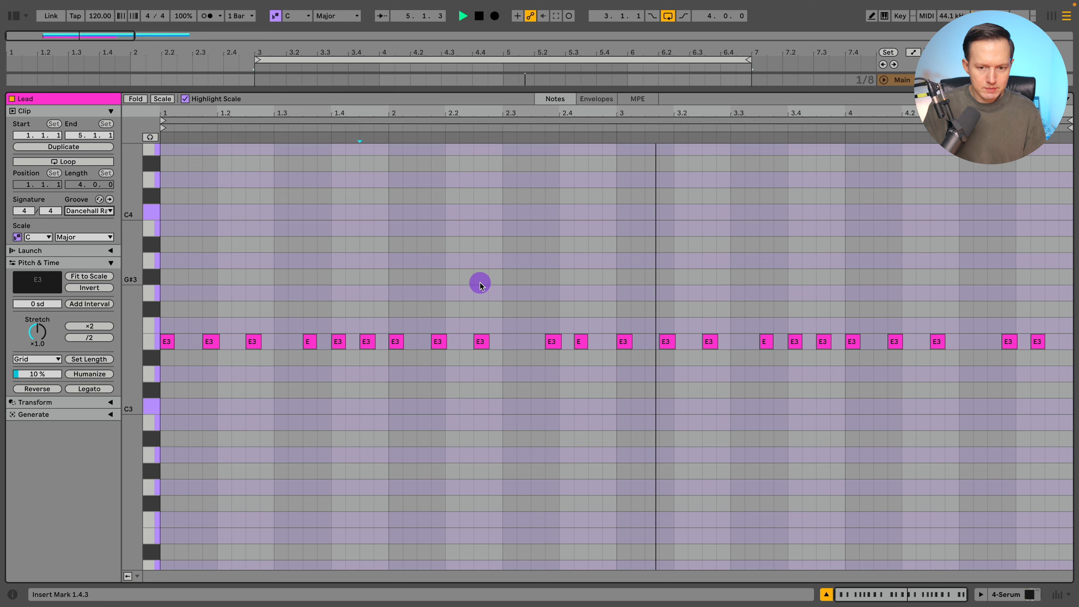
left_click(110, 199)
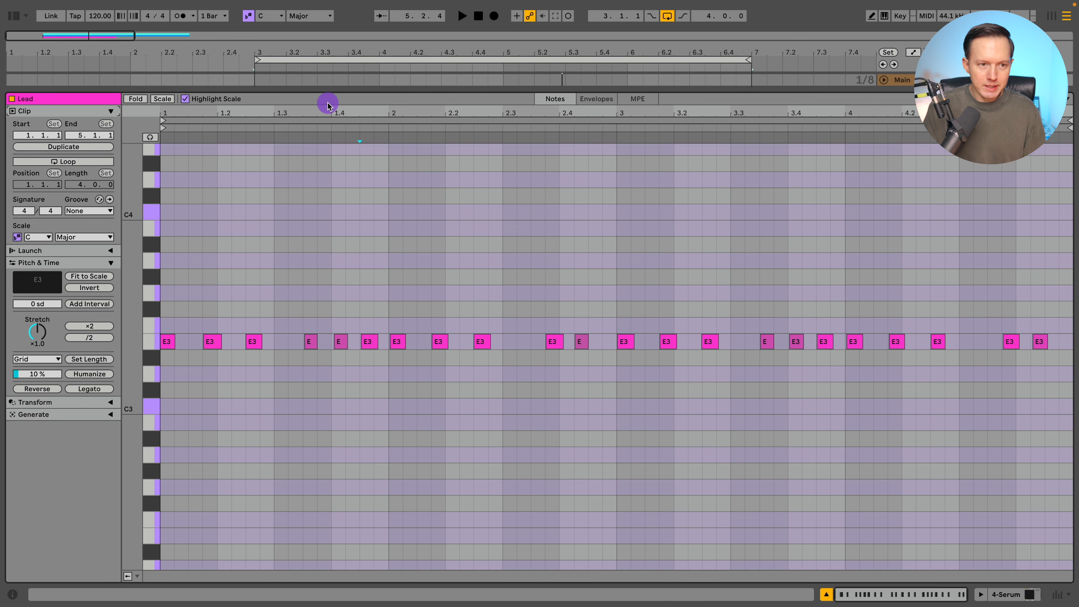
Step: Examine the committed notes' timing up close and check their velocities in the velocity lane
left_click_drag(304, 110, 304, 109)
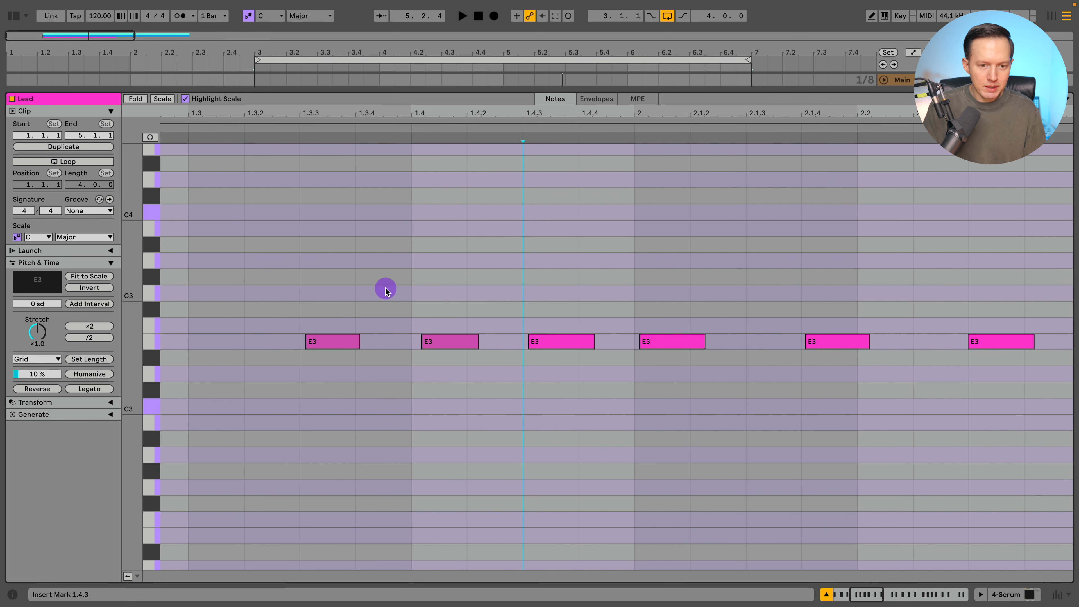
left_click_drag(434, 114, 335, 114)
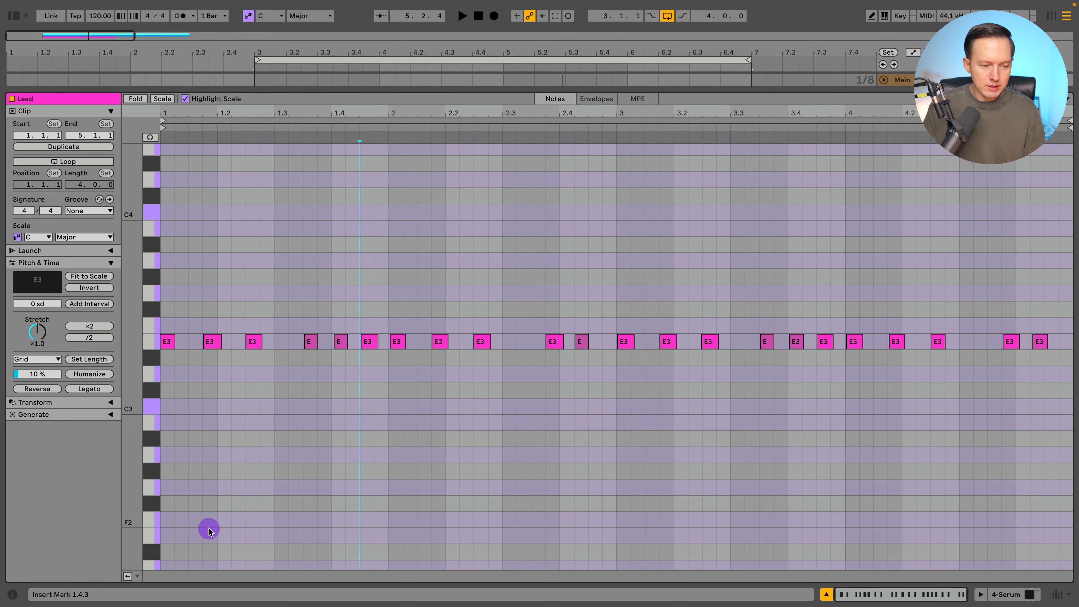
left_click(127, 576)
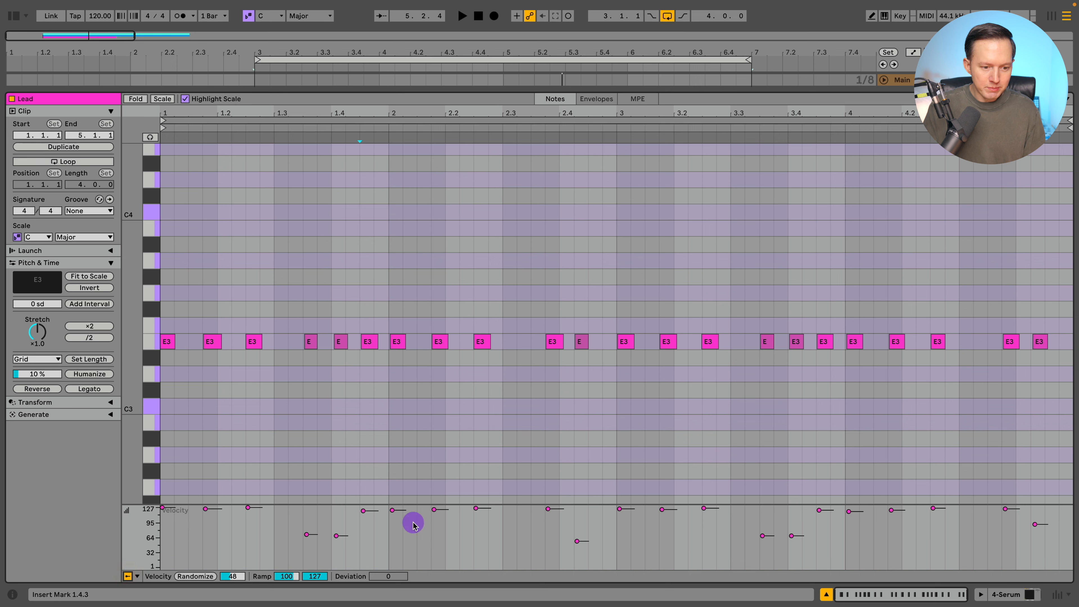
left_click(127, 577)
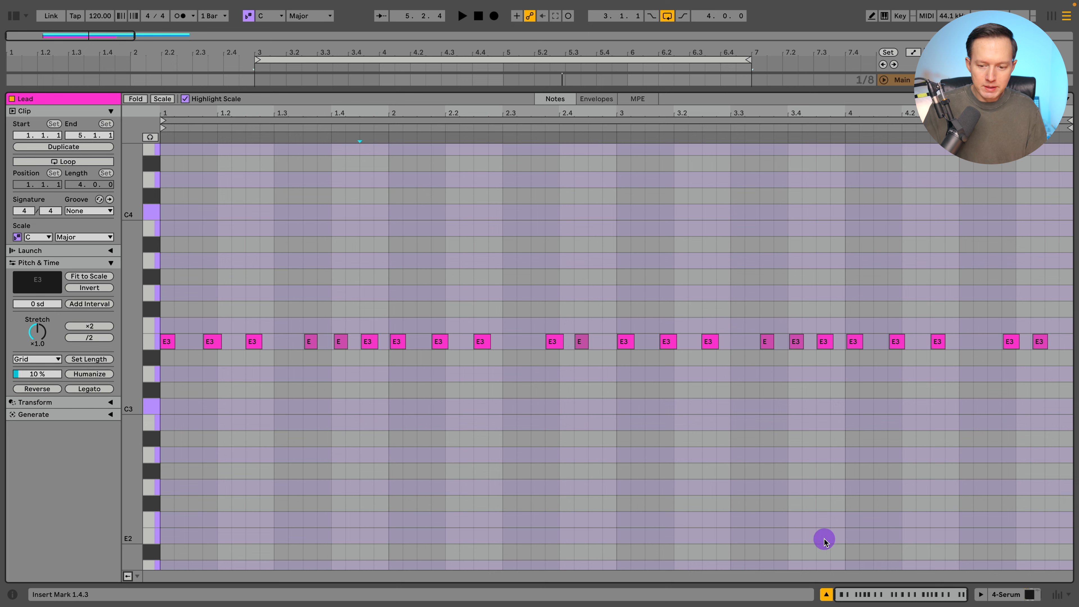
Step: Open Serum on the 4 Serum track and create a Velo->Amp assignment in its modulation matrix
left_click(1013, 594)
left_click(919, 184)
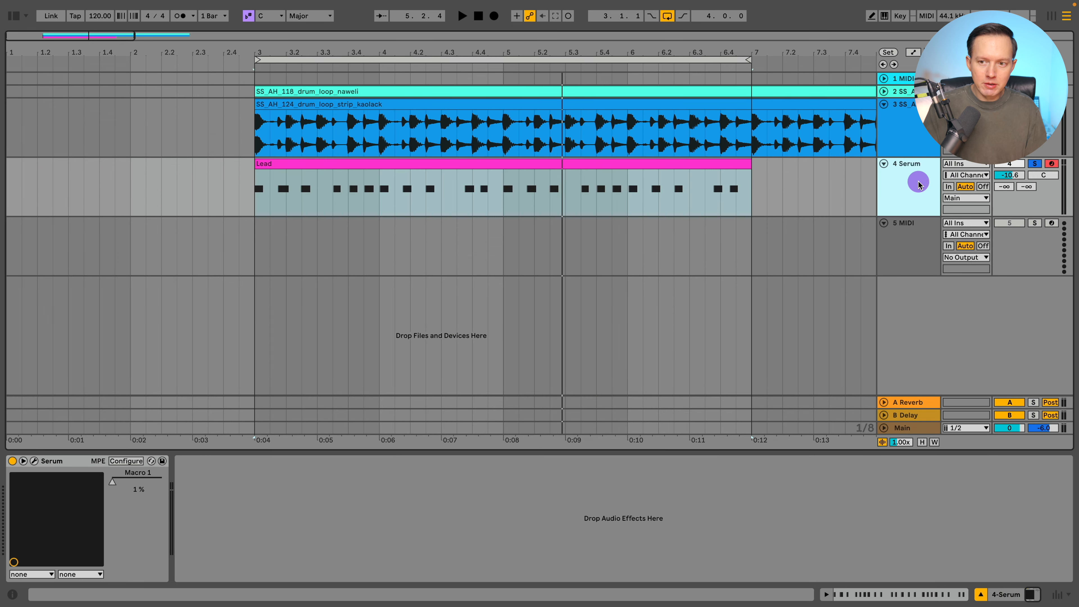
left_click(34, 461)
left_click(716, 279)
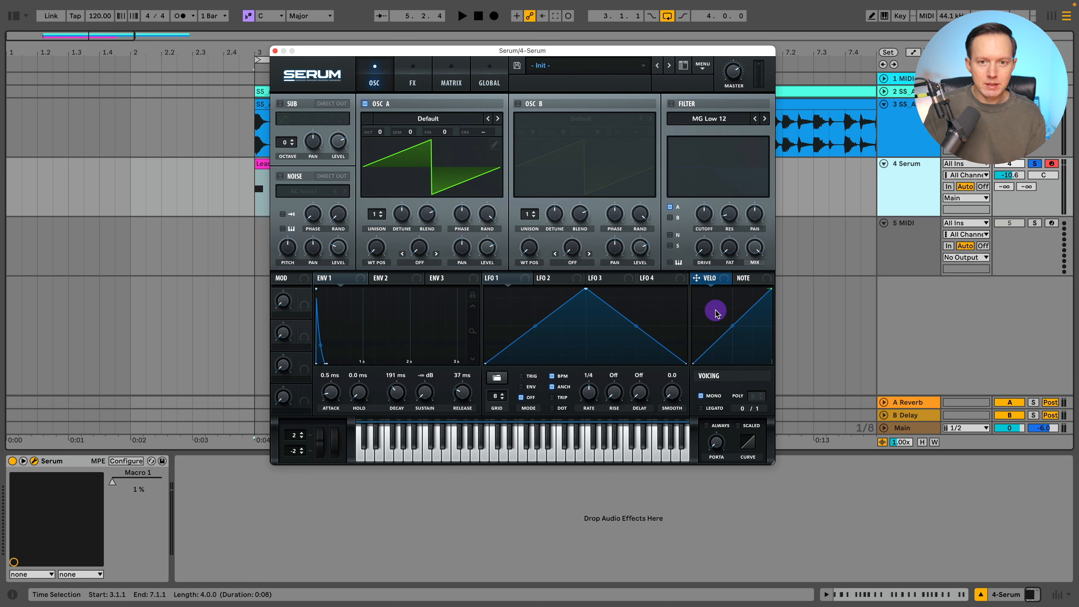
left_click(487, 83)
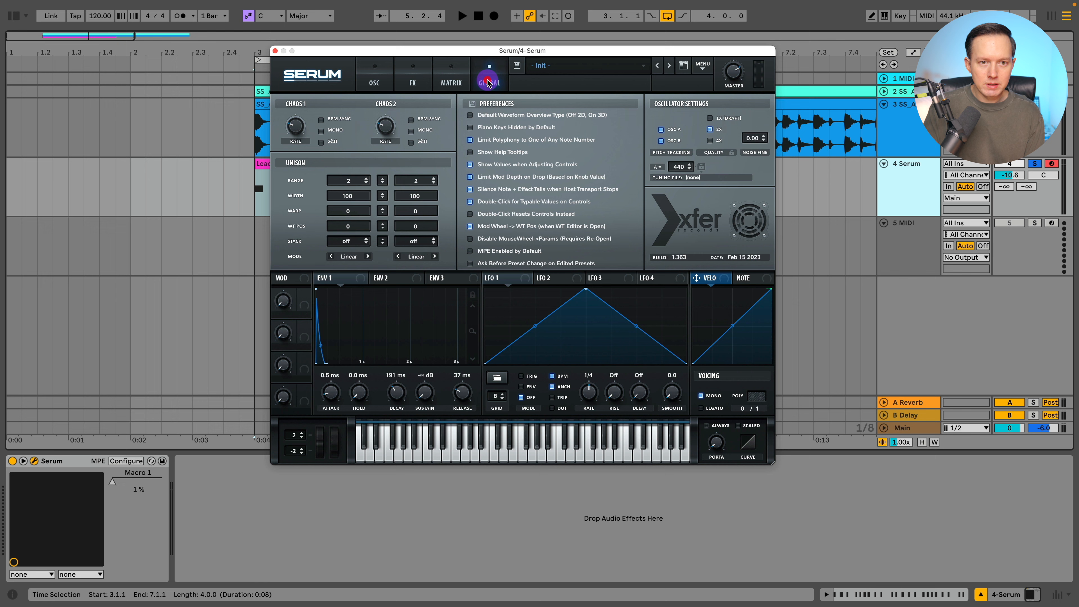
left_click(453, 84)
left_click(767, 100)
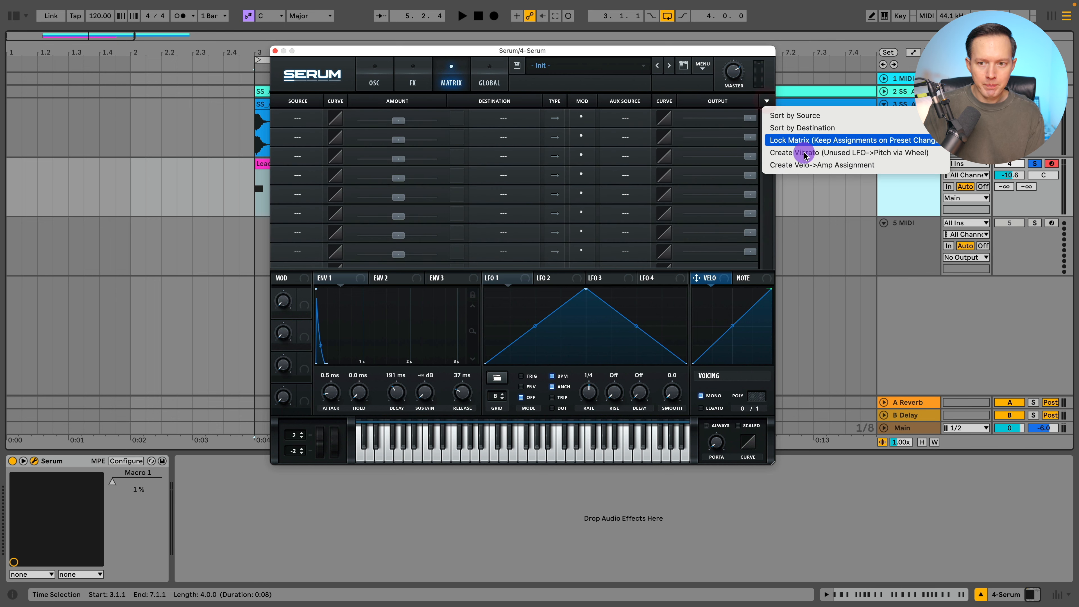
left_click(765, 99)
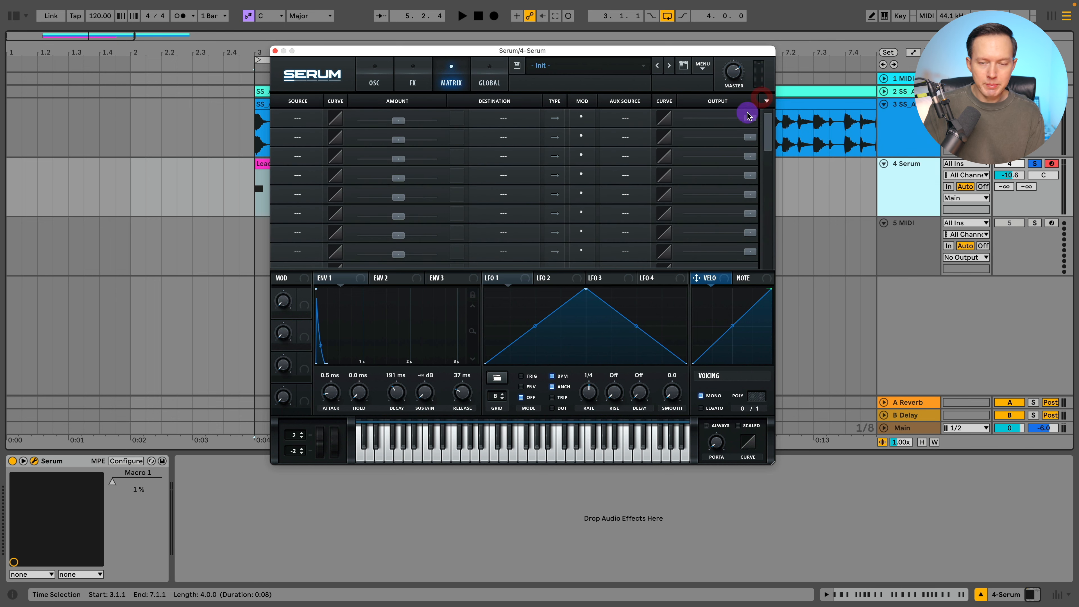
left_click(766, 101)
left_click(835, 165)
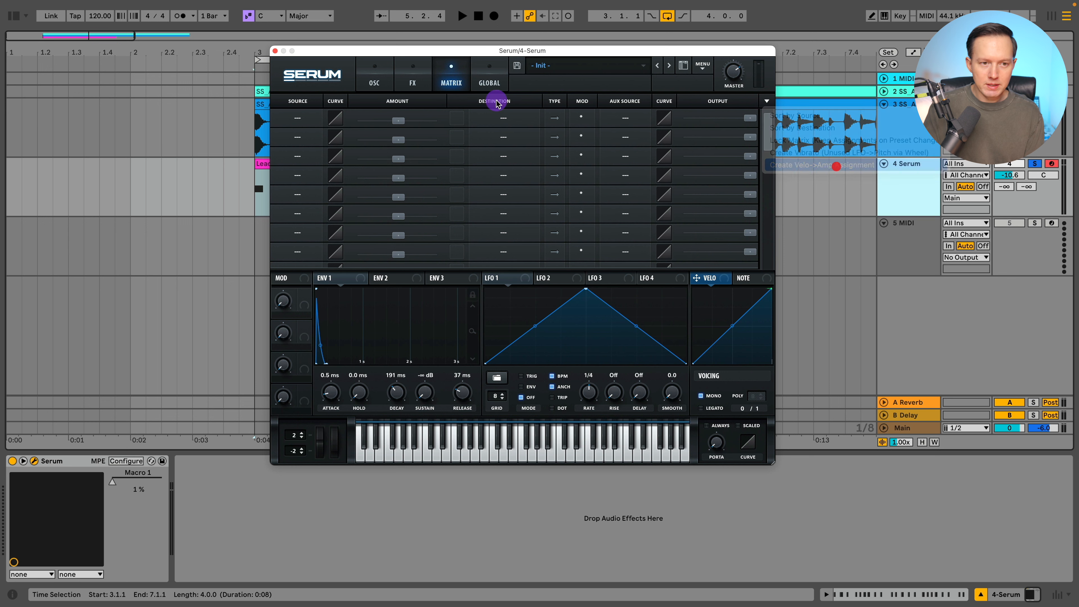
Step: Play the loop and lower the Serum track's volume to -12.3 dB
key("space")
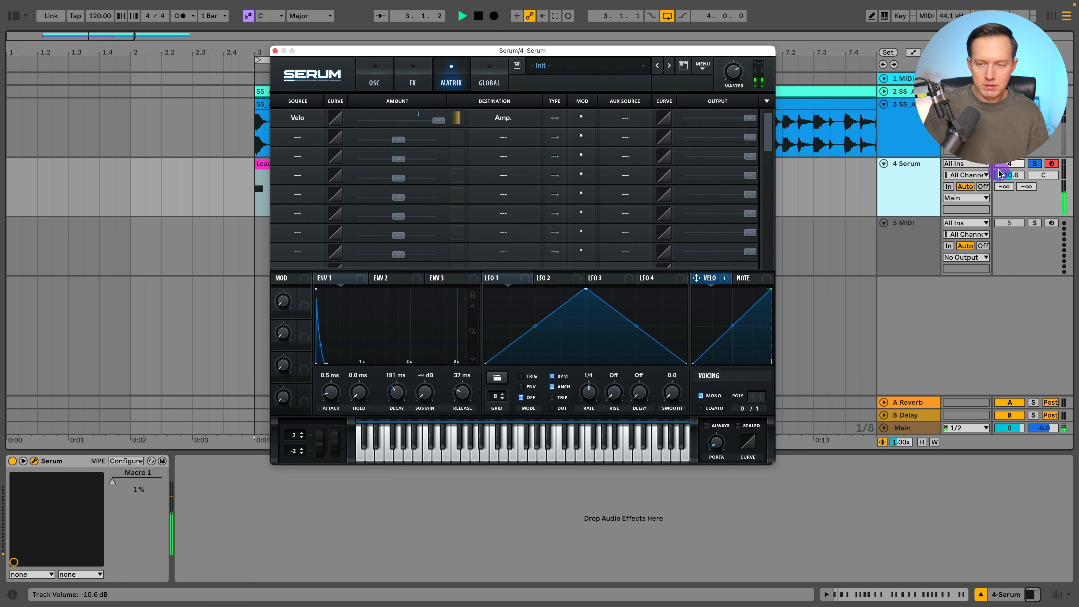
left_click_drag(998, 174, 999, 182)
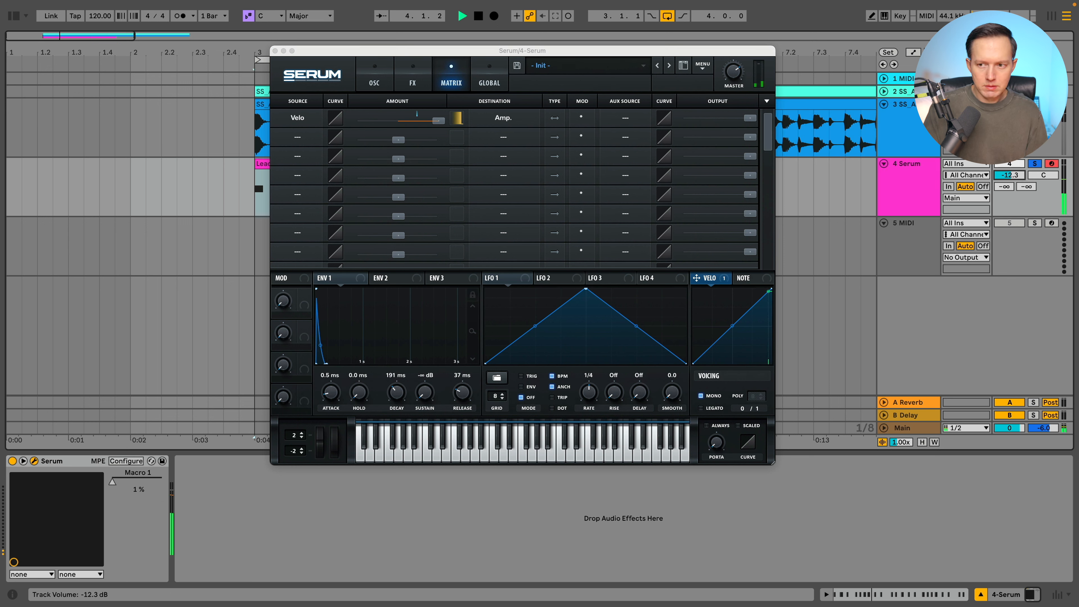
left_click(1009, 174)
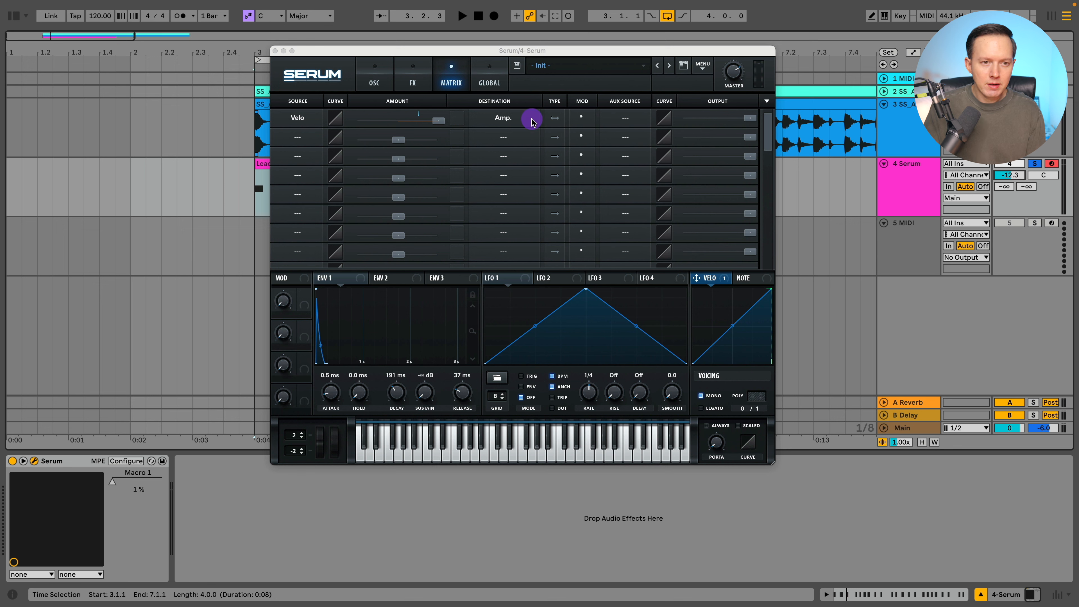
Step: Enable Serum's filter and change its type to MG Low 24
left_click(377, 83)
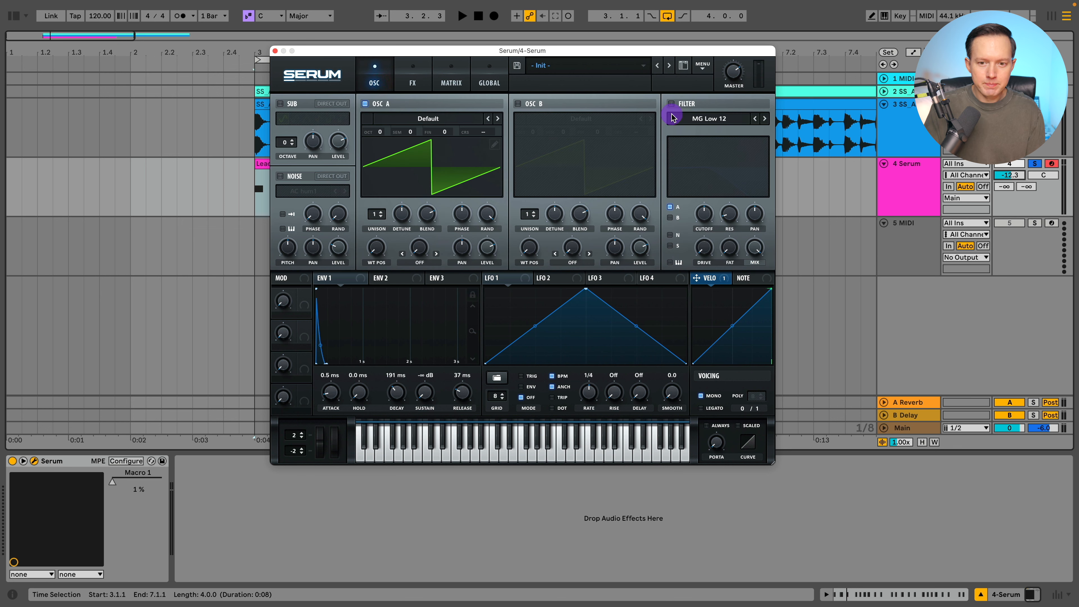
left_click(671, 105)
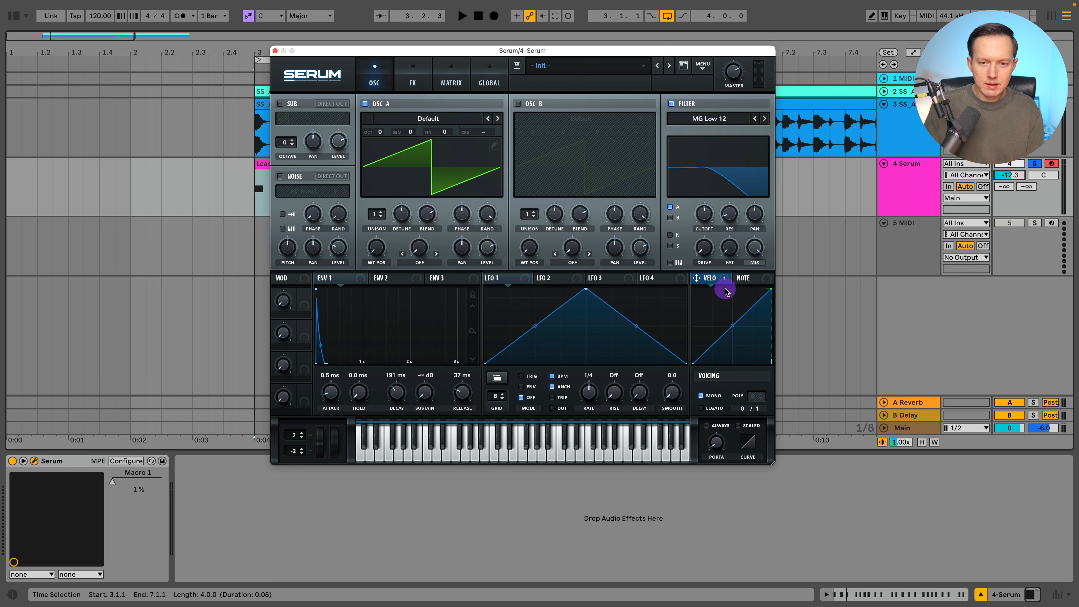
left_click(761, 120)
left_click(754, 119)
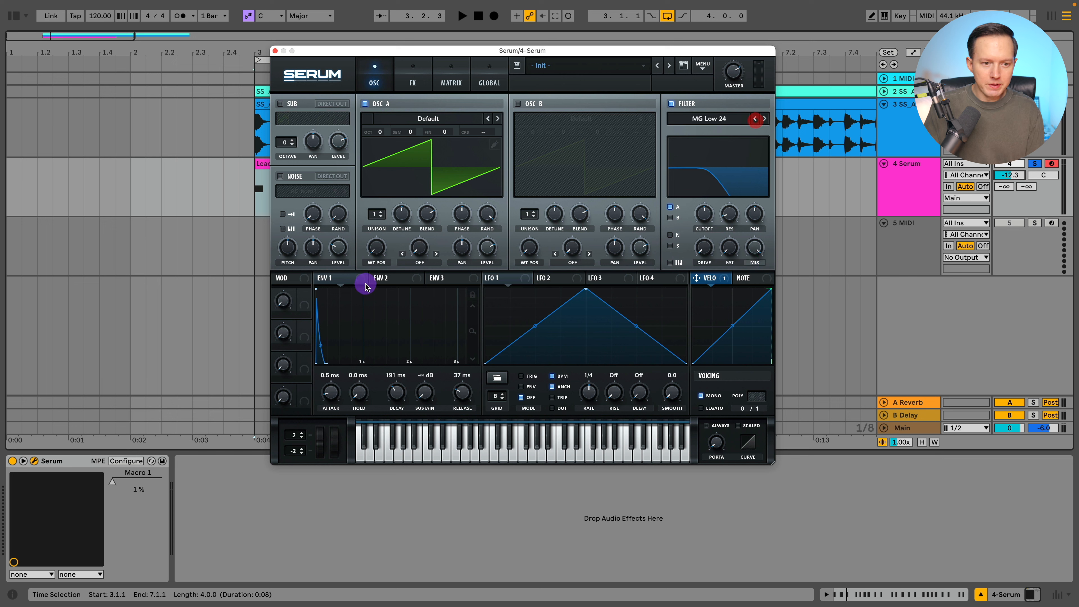
Step: Copy Envelope 1's settings to Envelope 2, and modulate the filter cutoff with Envelope 2 and velocity
left_click(339, 280)
left_click_drag(339, 280, 699, 253)
left_click(384, 282)
left_click_drag(705, 212, 704, 217)
left_click_drag(711, 288, 700, 215)
Step: Play the lead and fine-tune the filter cutoff while listening to the velocity response
key("space")
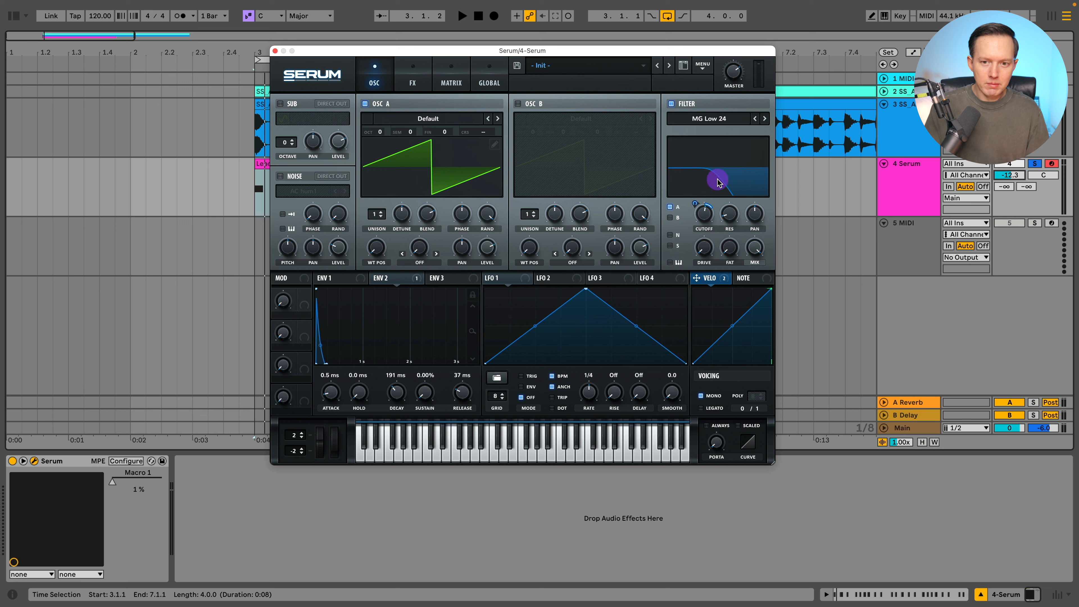
left_click(704, 216)
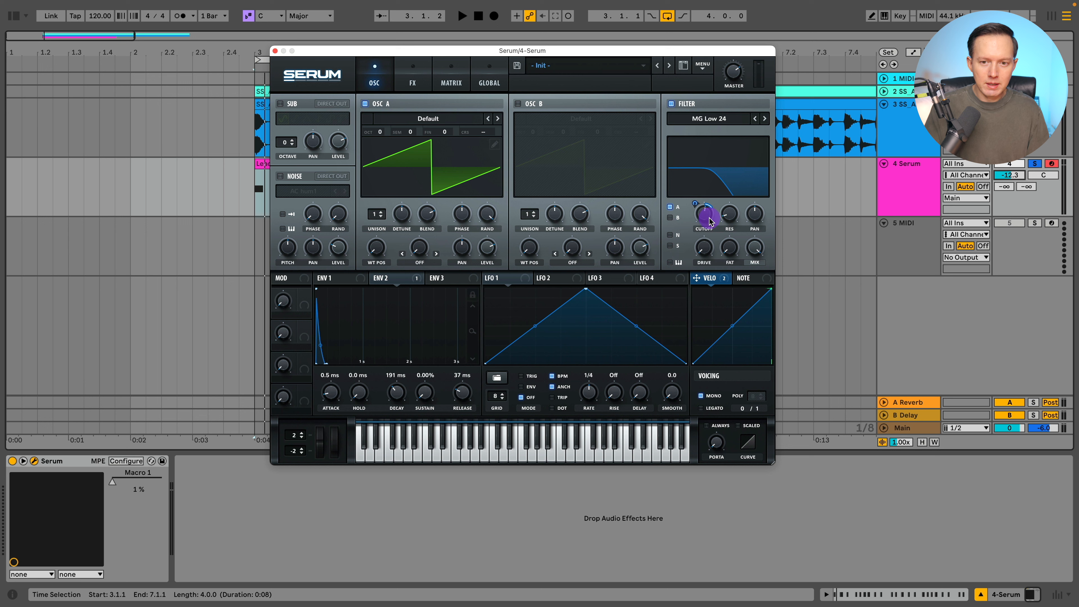
left_click_drag(707, 215, 707, 195)
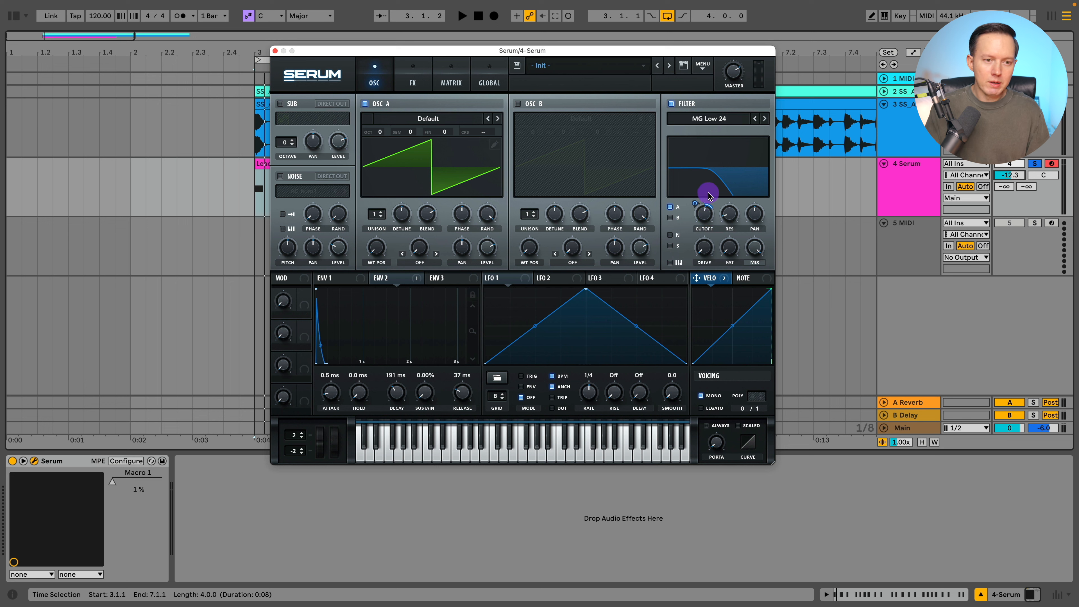
key("space")
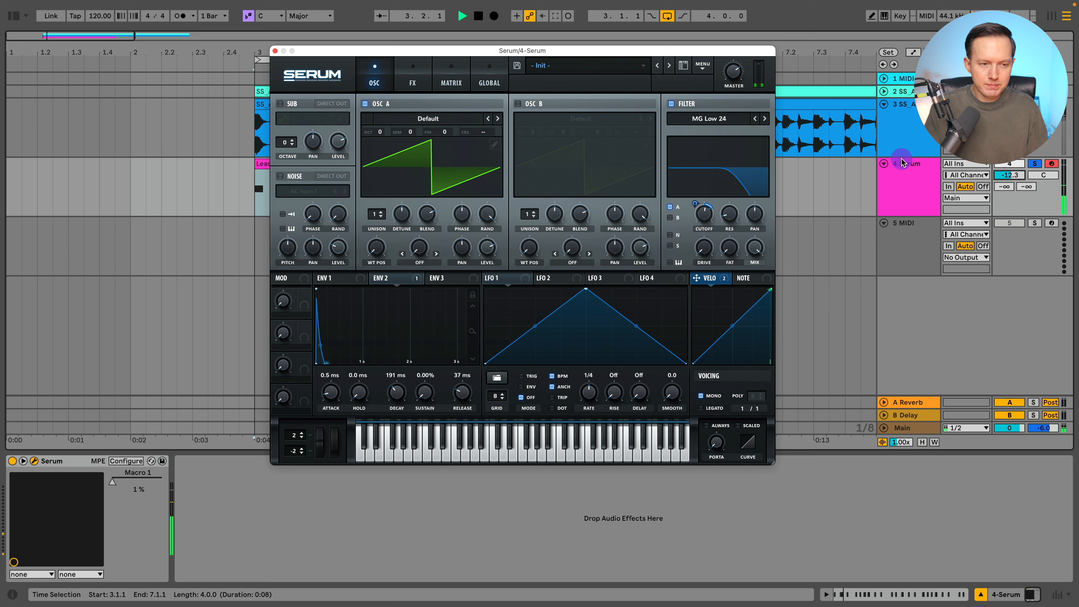
left_click(704, 214)
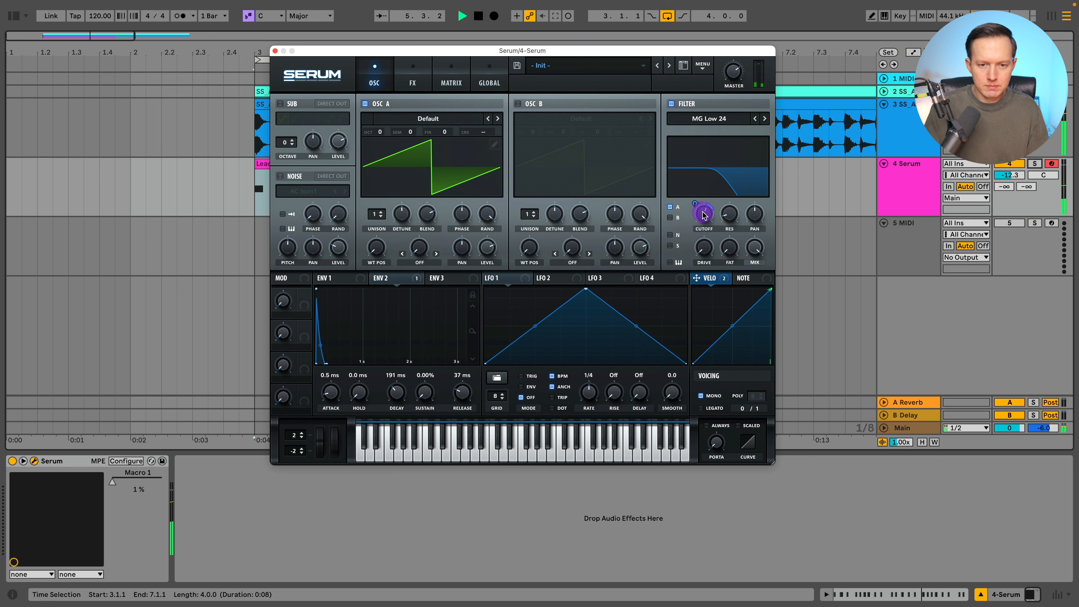
Step: Switch Serum's filter off, set Envelope 2's decay to 174 ms, and stop playback
left_click(672, 105)
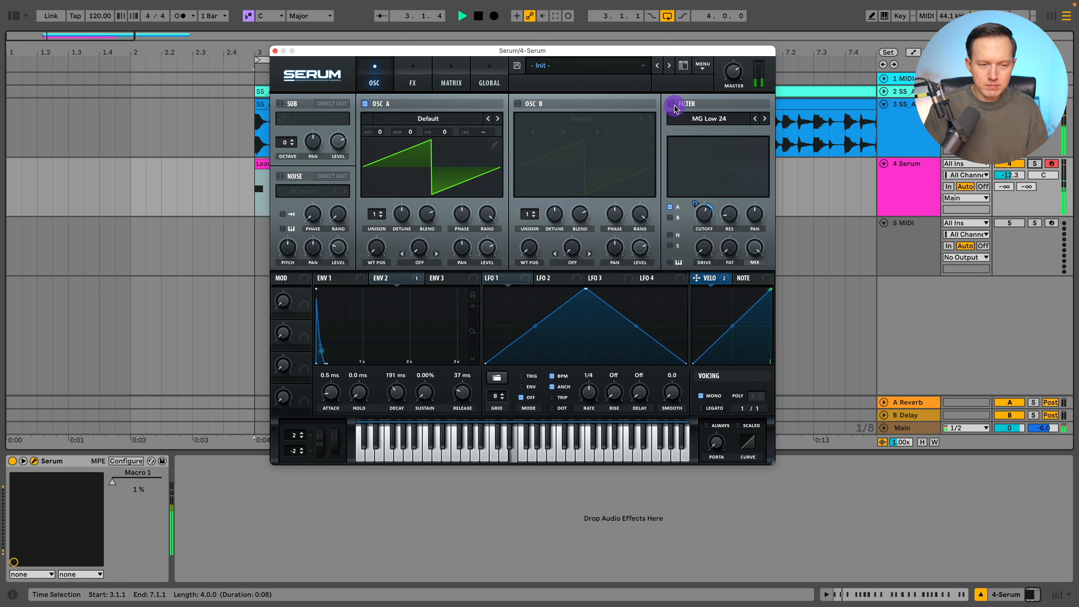
left_click_drag(395, 392, 395, 396)
left_click(1016, 176)
key("space")
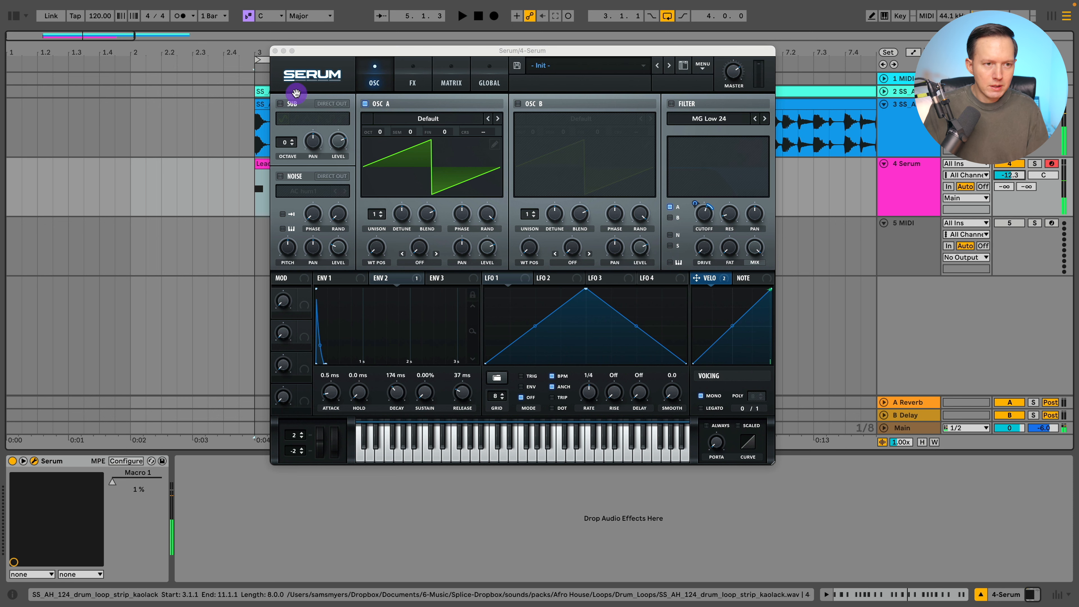
Step: Close the Serum window, reopen the Lead clip's notes, and randomize their velocities by an amount of 36
left_click(272, 53)
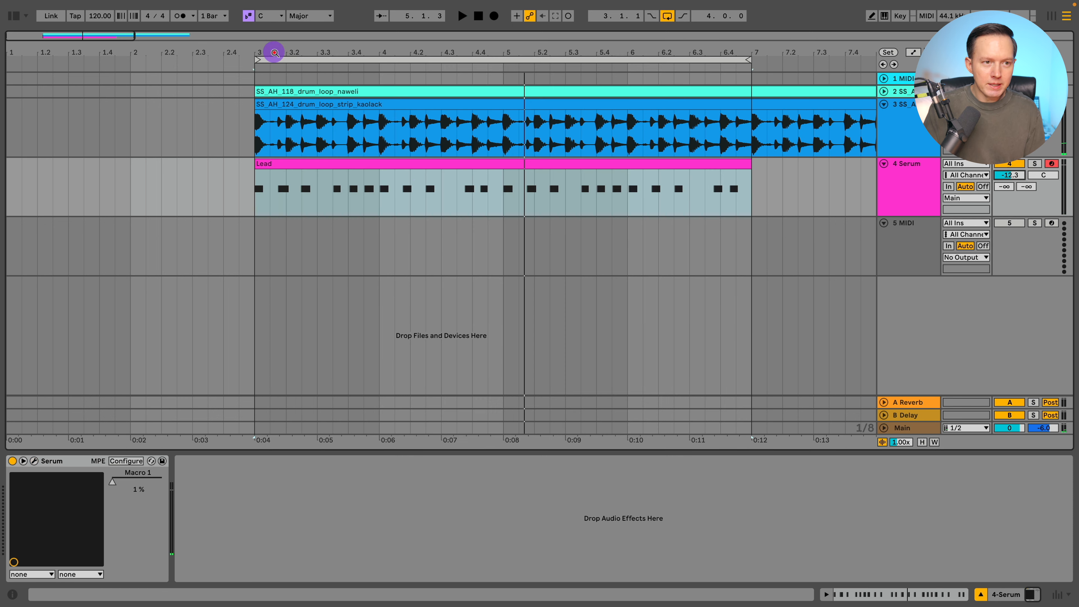
double_click(420, 165)
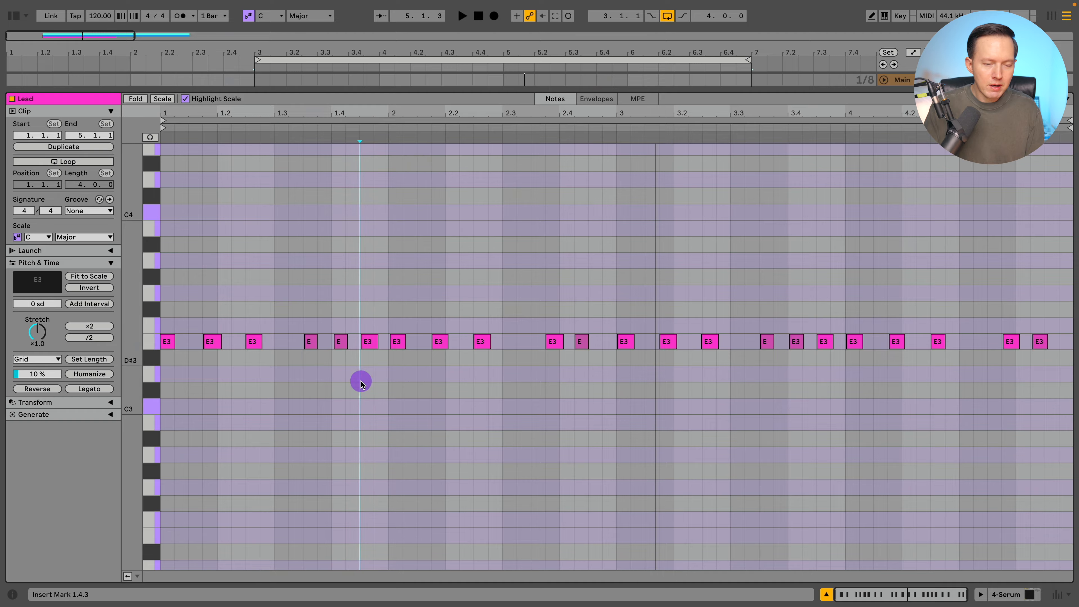
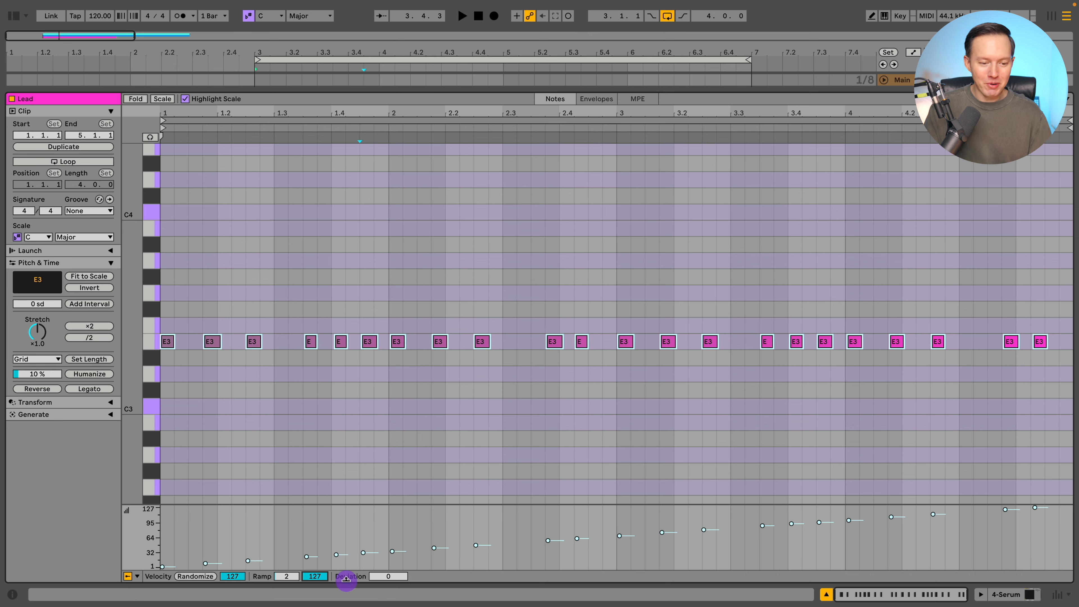
left_click(314, 577)
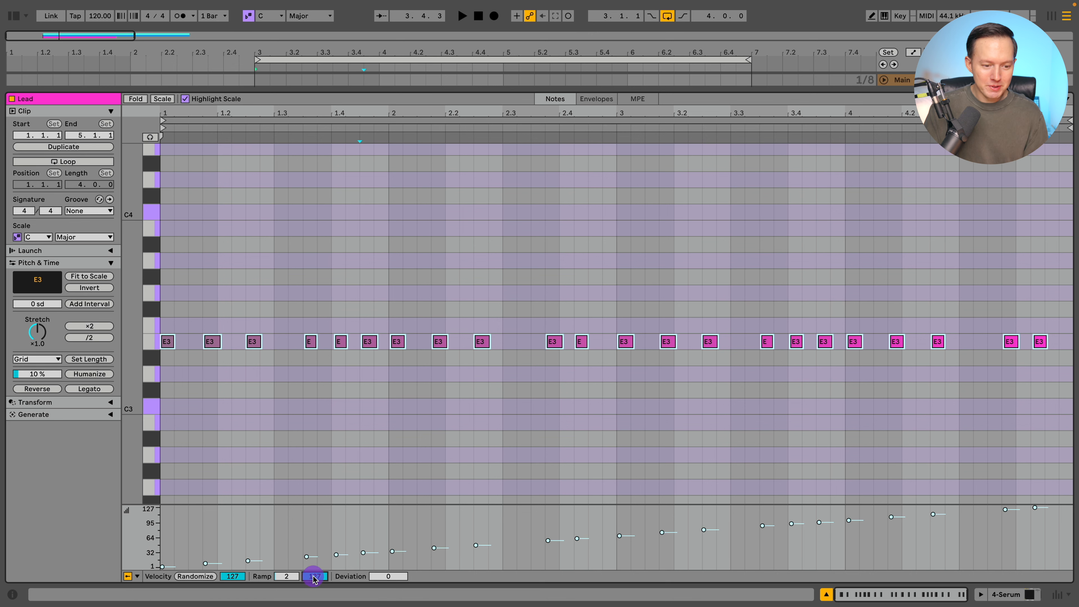
left_click(195, 576)
Step: Select all the notes in the Lead clip and raise their velocities to 127
left_click(276, 414)
key("super+a")
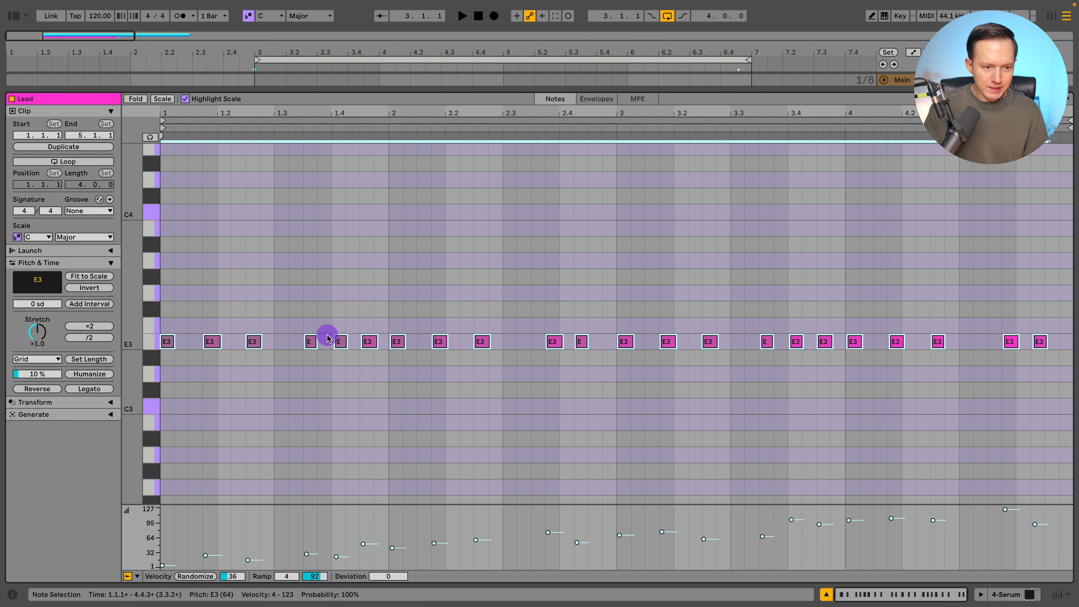
left_click_drag(310, 342, 309, 298)
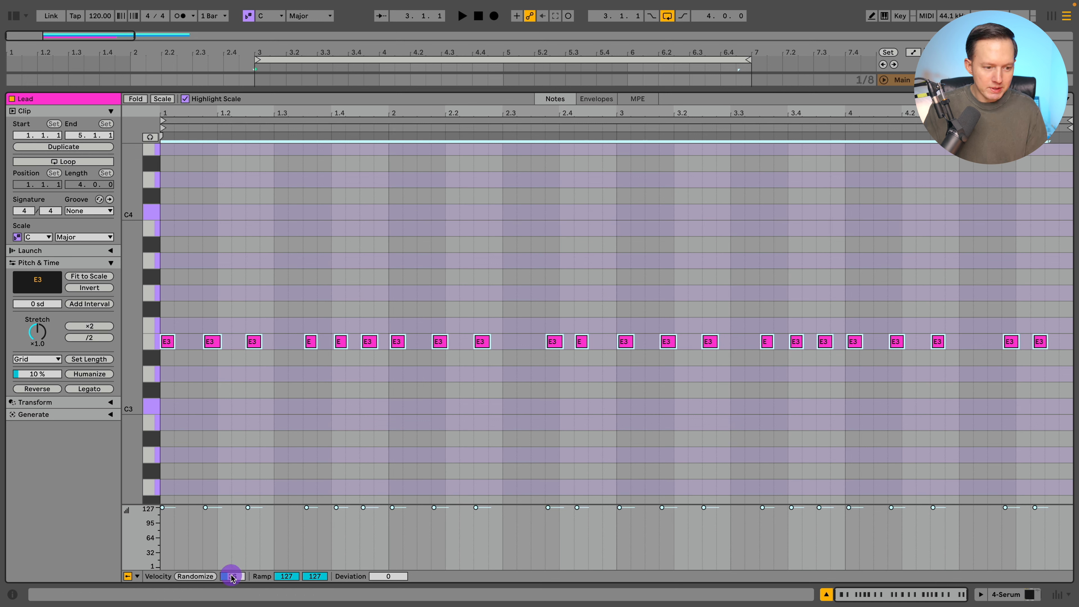
Step: Randomize the selected notes' velocities by an amount of 1, followed by stronger randomization with an amount of 100
left_click_drag(232, 578, 233, 595)
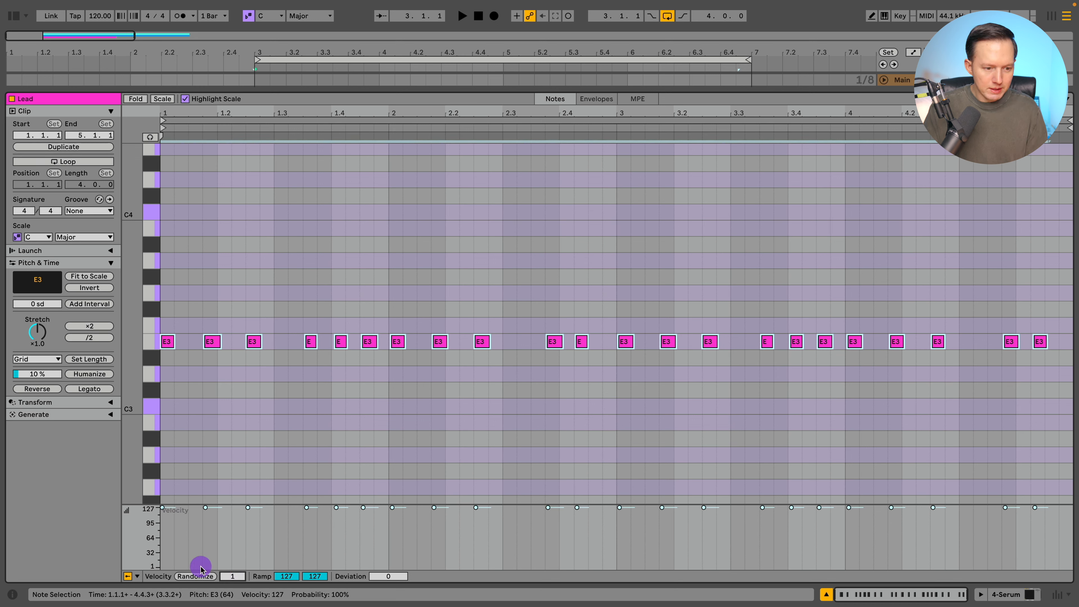
left_click(196, 578)
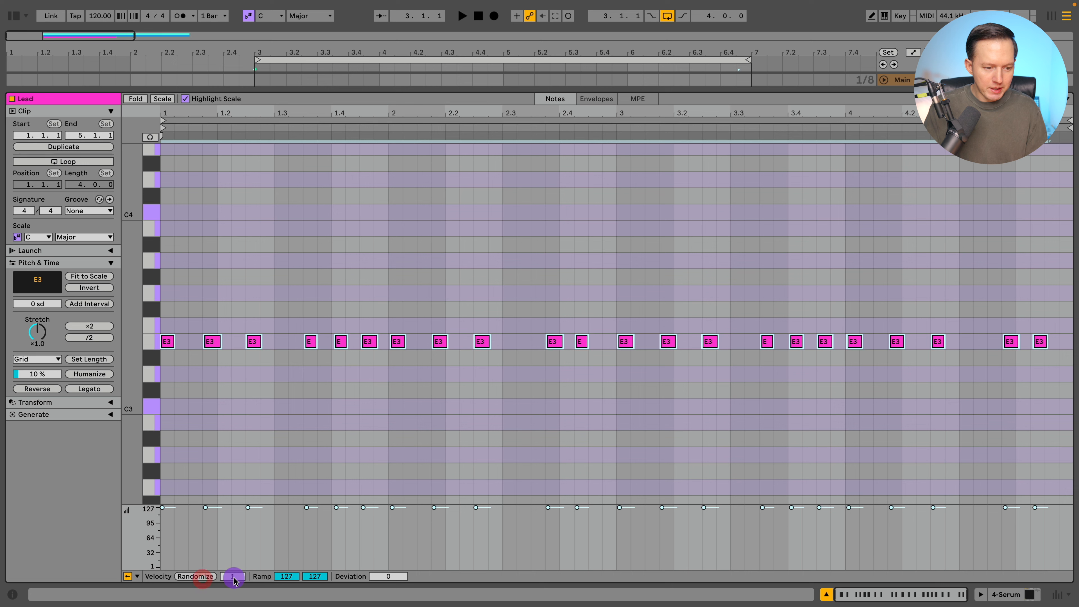
left_click_drag(233, 576, 233, 534)
left_click(206, 578)
left_click(201, 580)
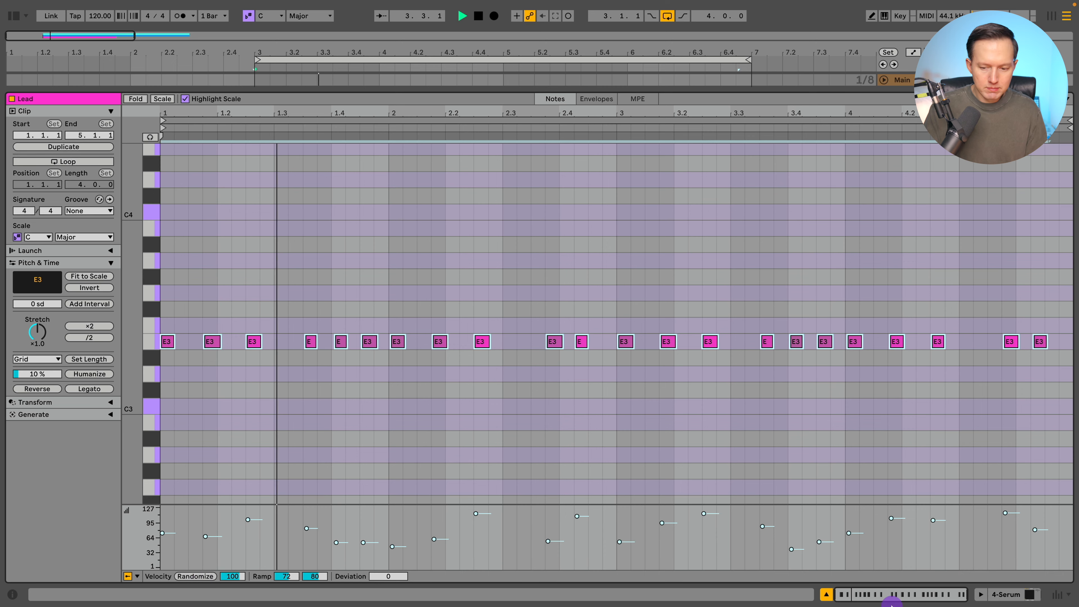
Step: Audition the randomized lead in the arrangement and reopen the Lead clip's notes
key("space")
left_click(827, 595)
left_click(727, 248)
key("space")
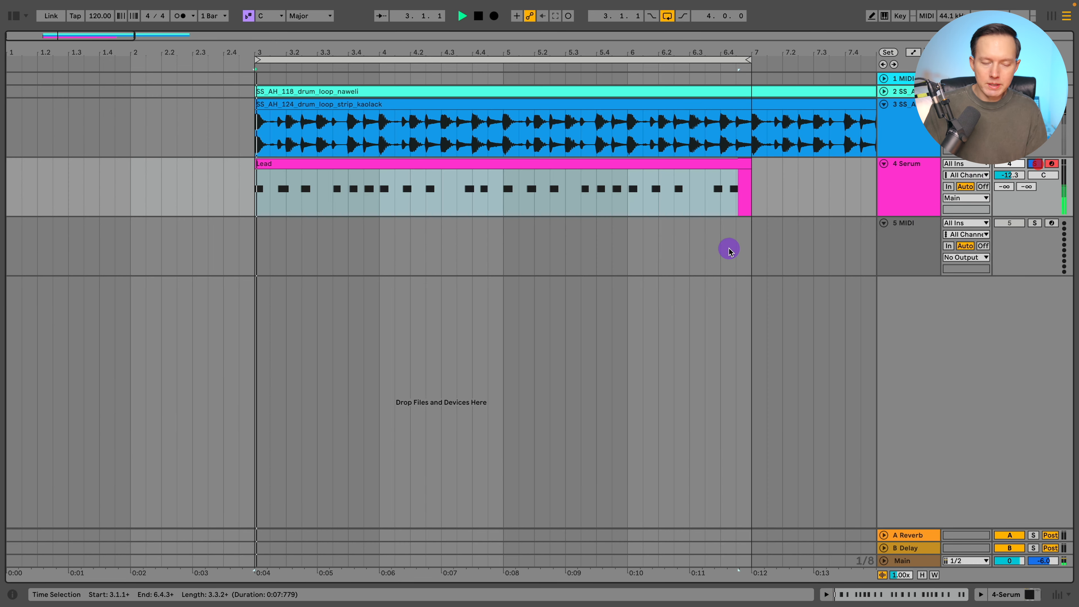
double_click(648, 165)
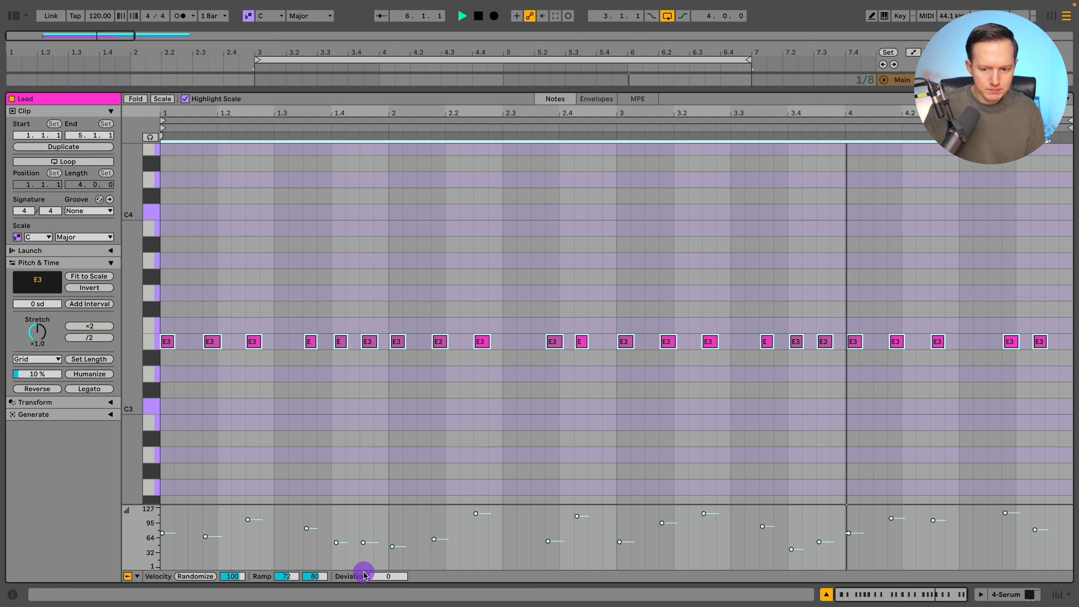
Step: Reduce the velocity randomization amount of the selected notes to 61 and play back the lead
left_click_drag(232, 579, 231, 600)
key("space")
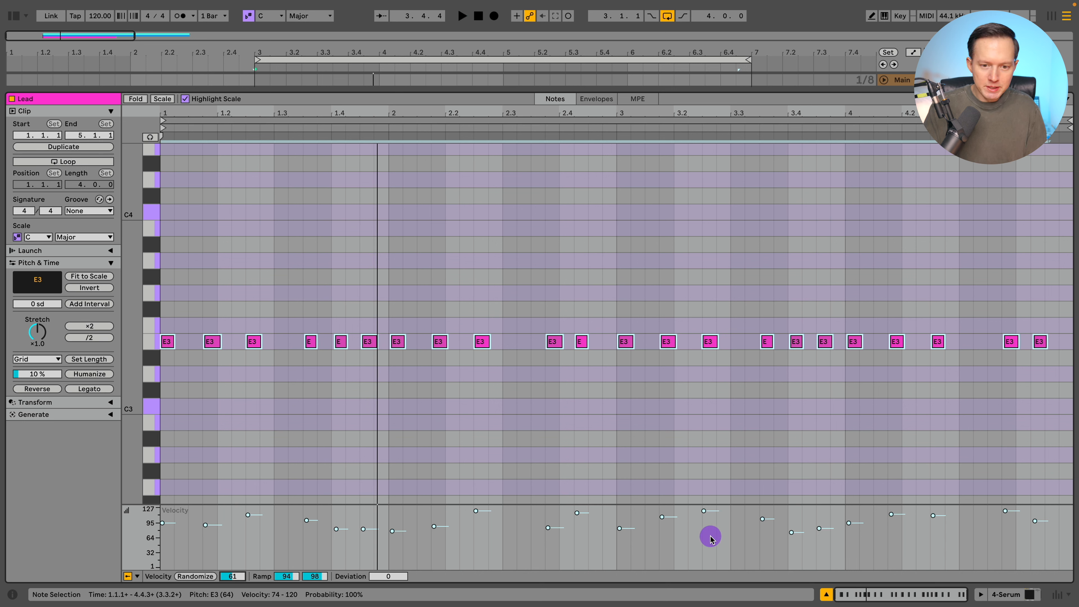
key("space")
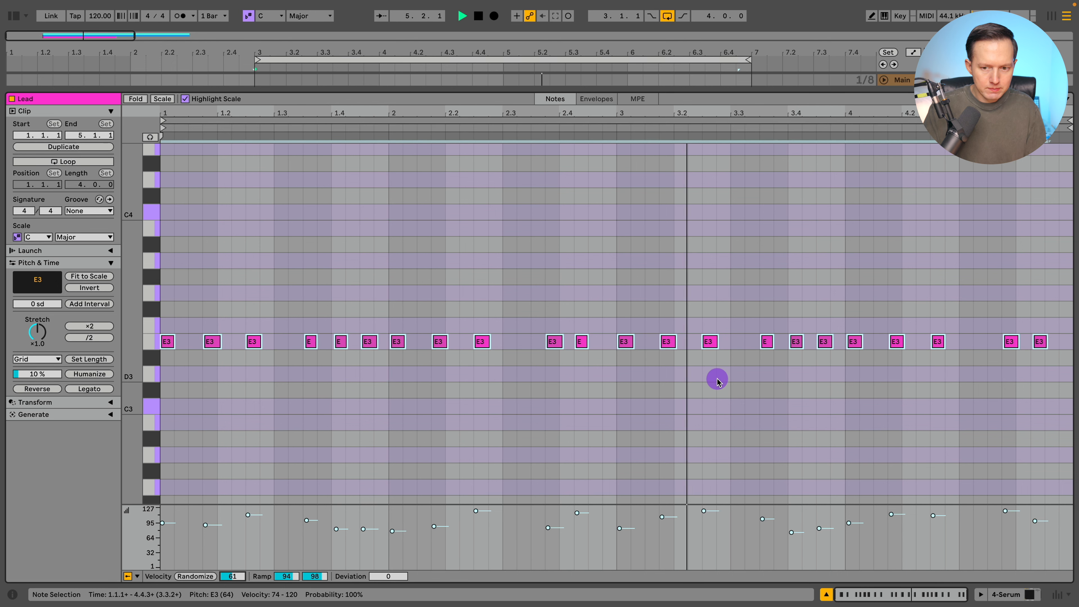
Step: Inspect the note velocities around beat 1.4 up close and play the lead in the arrangement, returning to the clip's notes
mouse_move(330, 113)
left_mouse_down()
mouse_move(330, 178)
mouse_move(334, 132)
mouse_move(333, 147)
left_mouse_up()
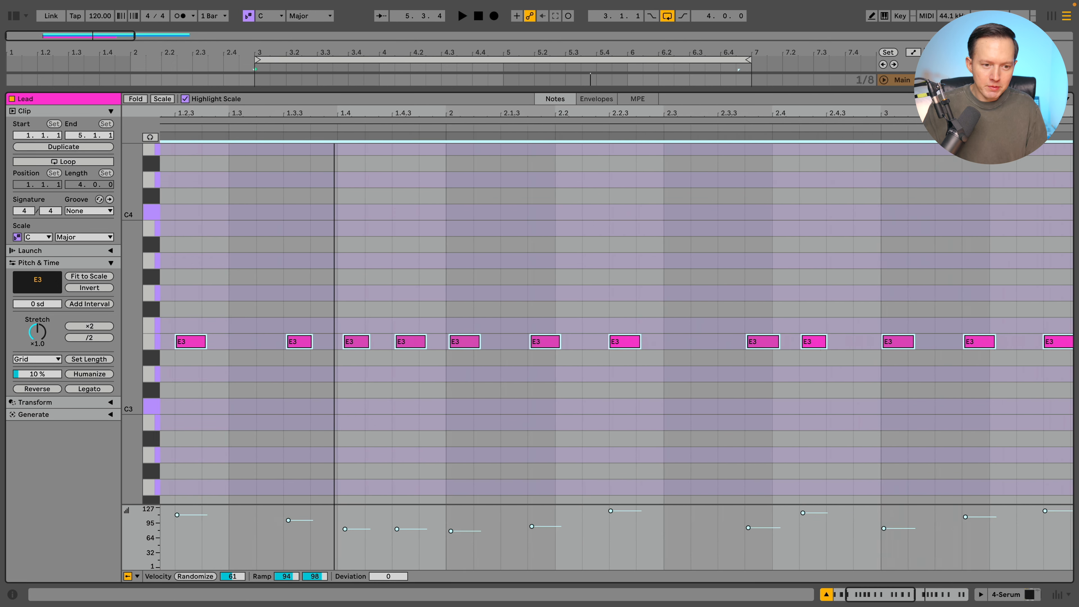
left_click(375, 363)
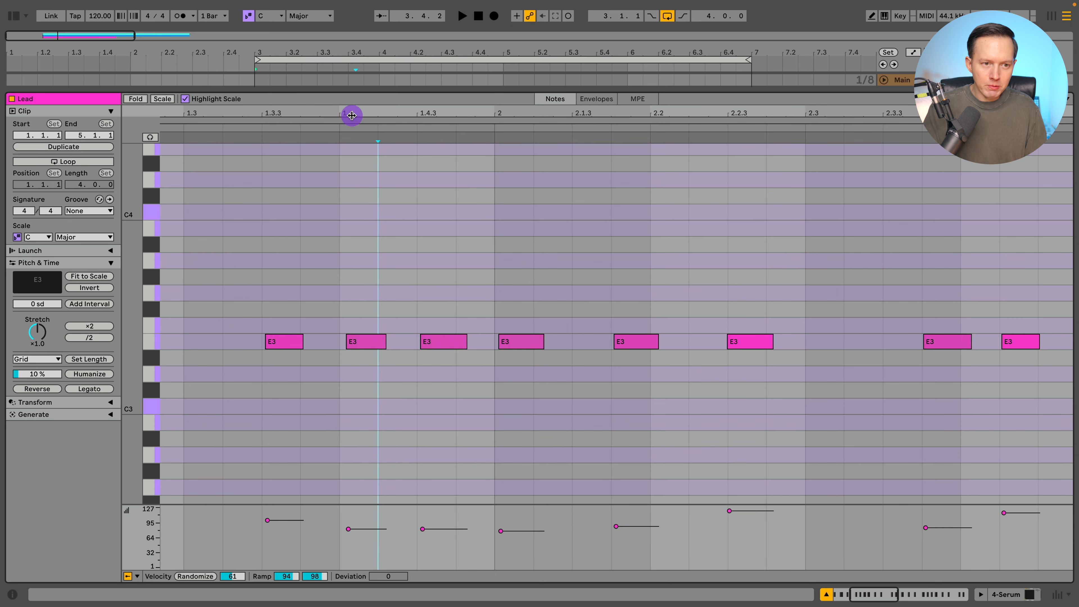
left_click_drag(349, 112, 349, 85)
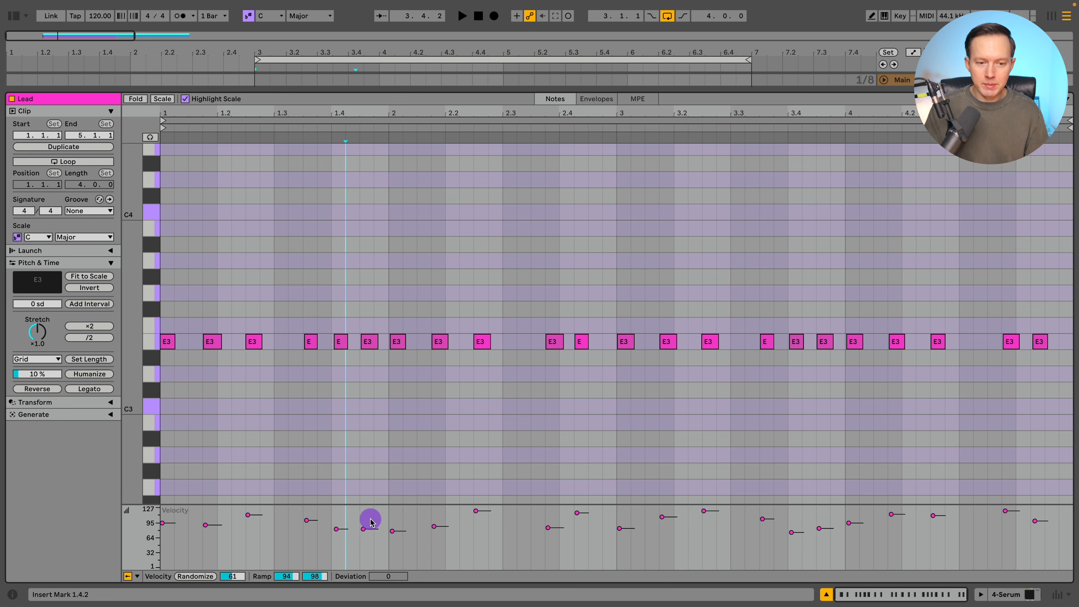
key("space")
left_click(826, 594)
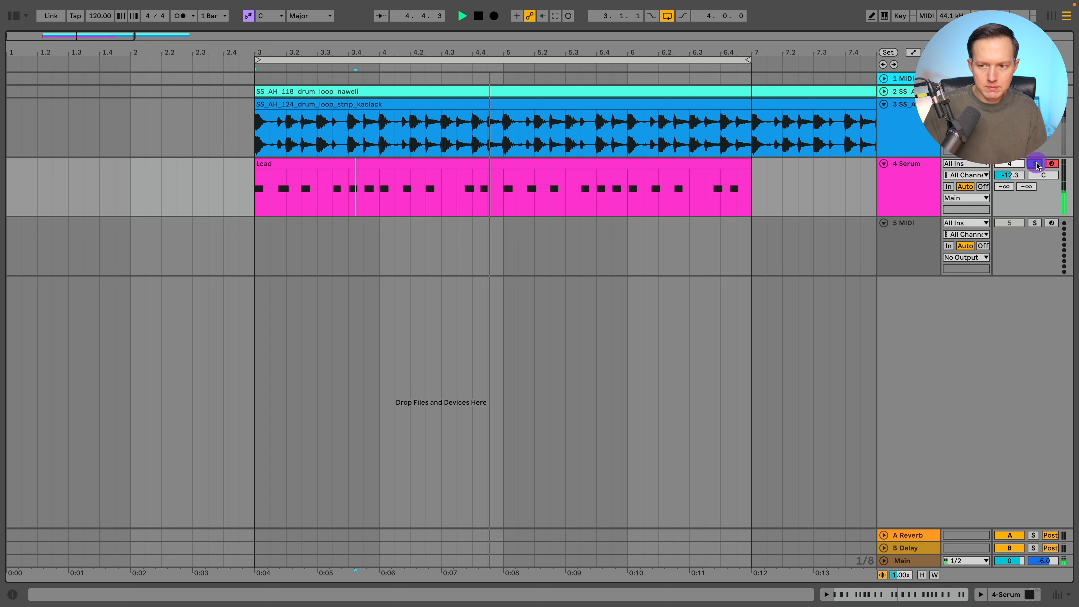
double_click(733, 165)
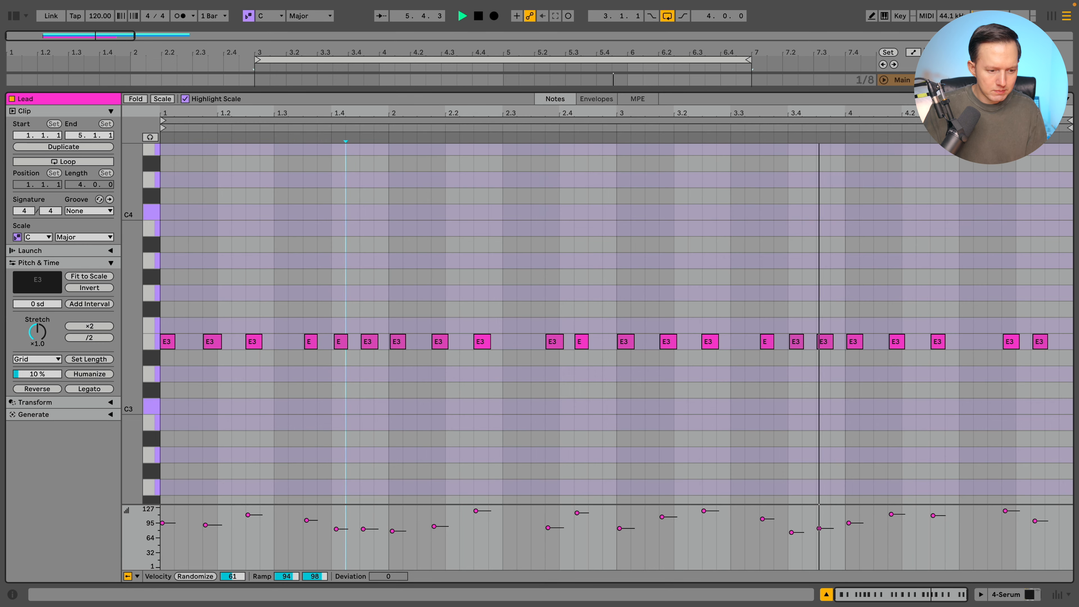
Step: Select all the notes in the Lead clip, randomize their velocities with an amount of 25, and listen to the result
left_click(247, 407)
key("space")
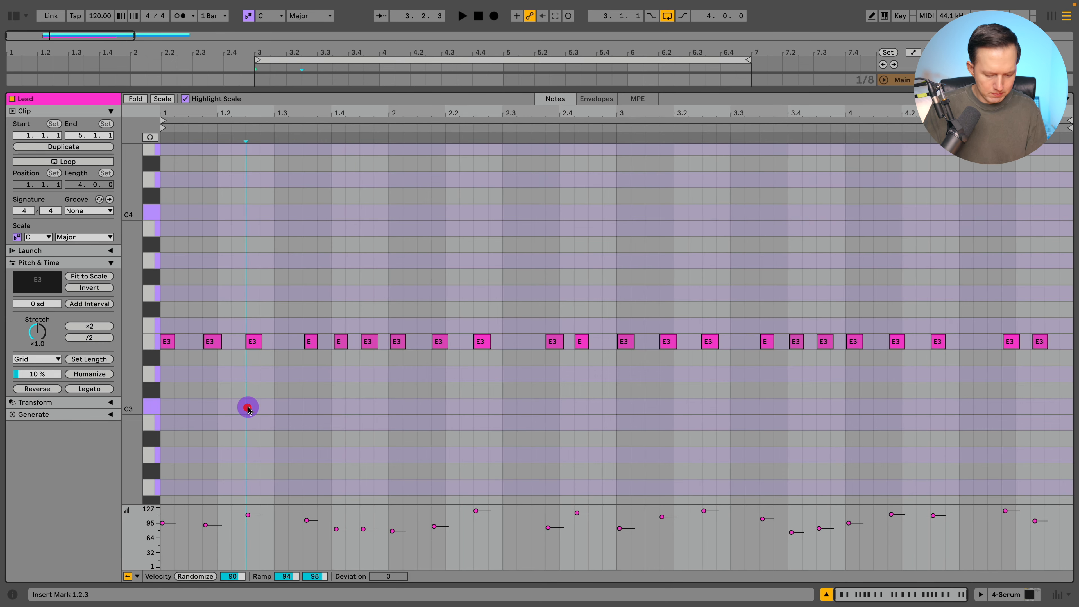
key("super+a")
key("space")
left_click_drag(233, 577, 233, 602)
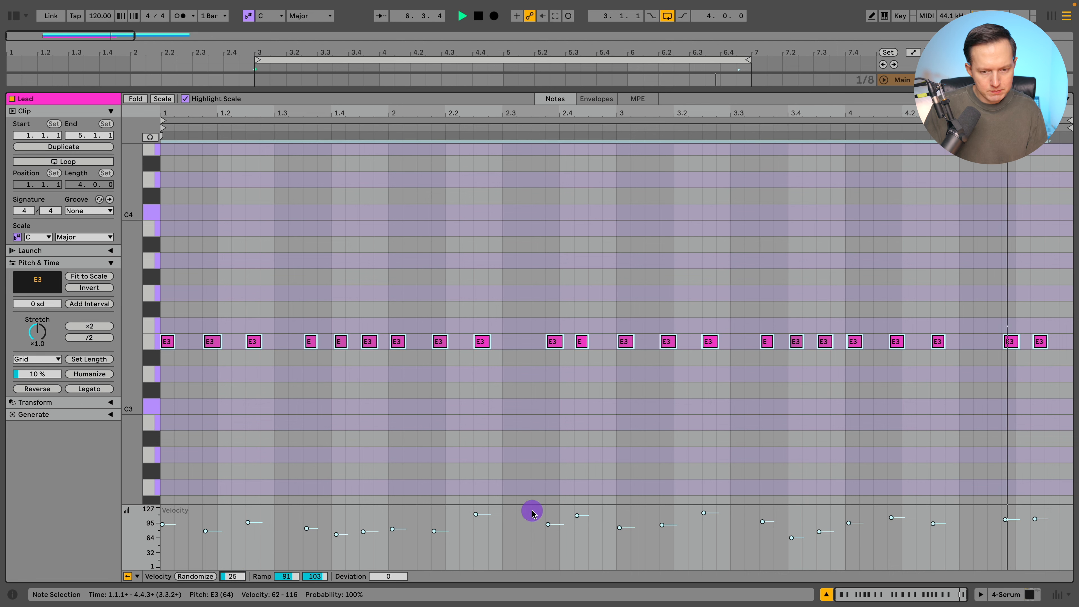
left_click(517, 435)
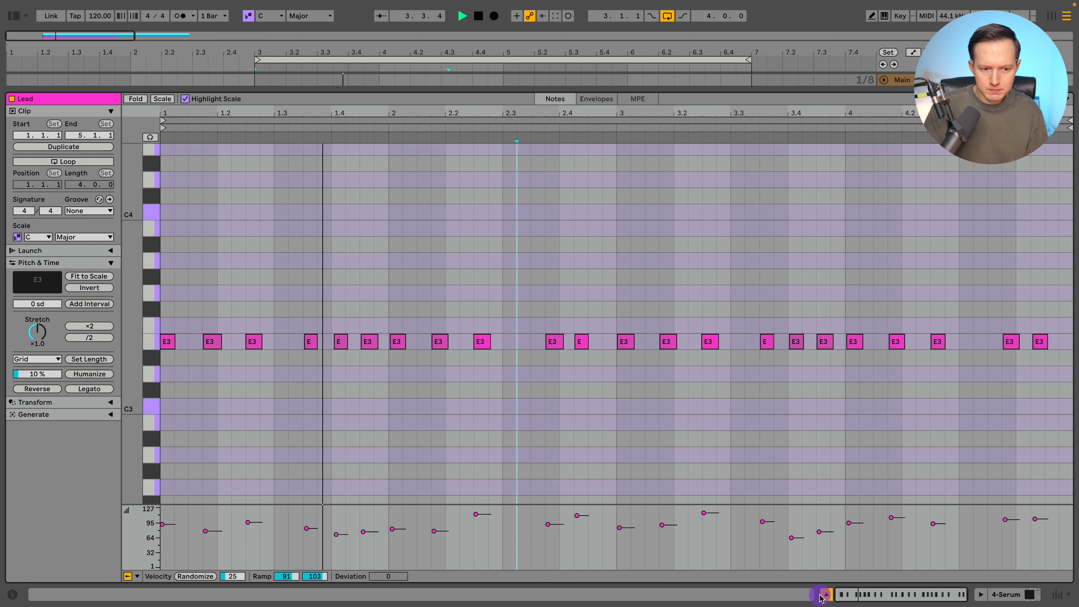
Step: Select all the lead notes again and repeatedly re-randomize their velocities with the amount at 25
key("ctrl+a")
left_click(199, 576)
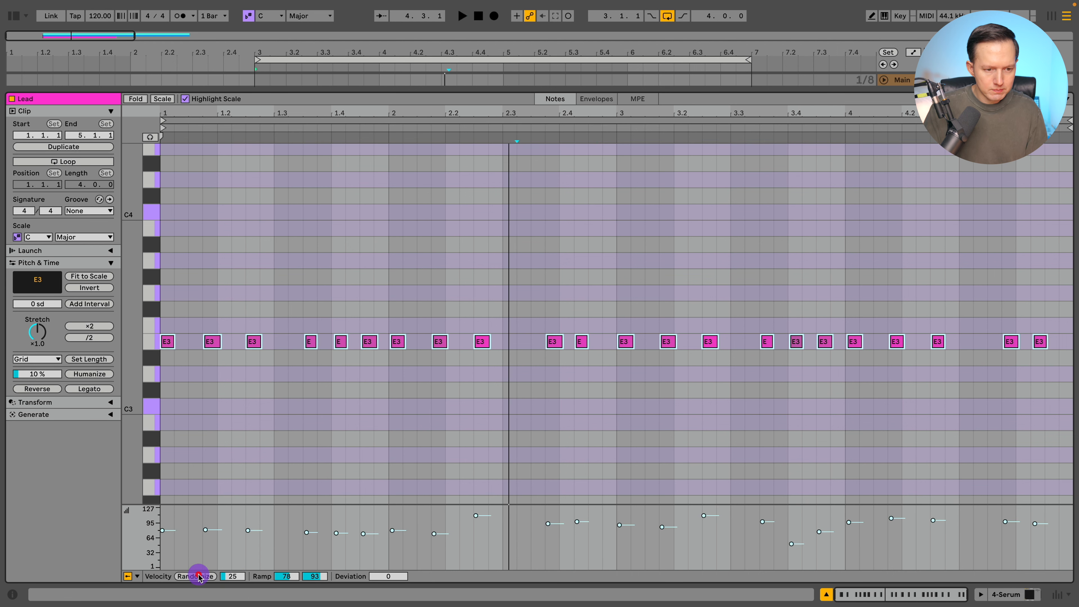
left_click(196, 576)
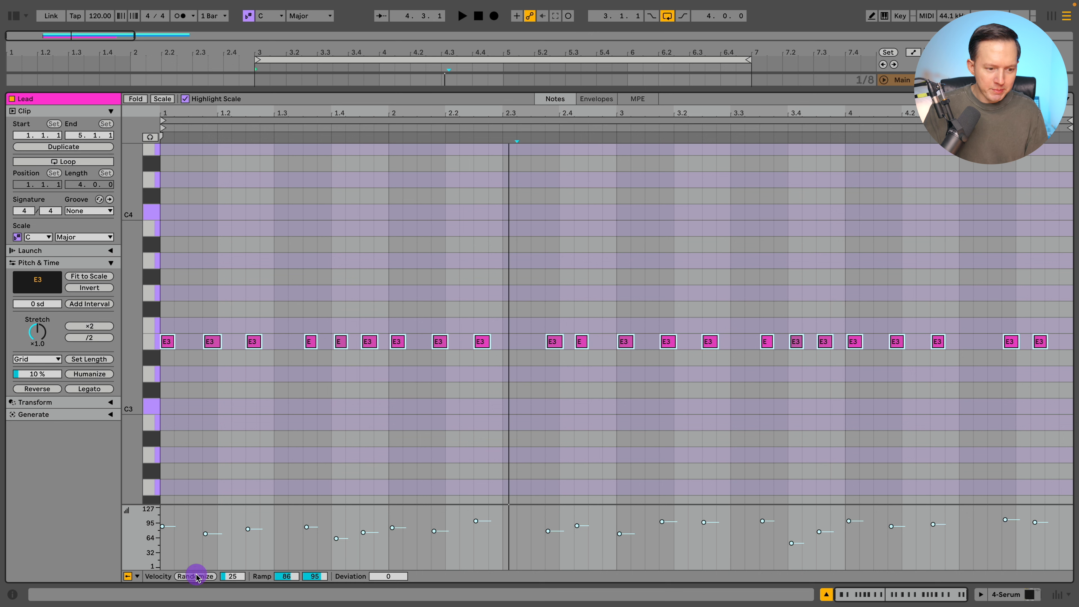
left_click(200, 577)
Step: Set the velocity randomization amount to 40, play back the lead, and deselect the notes
key("space")
mouse_move(232, 576)
left_mouse_down()
mouse_move(232, 562)
mouse_move(230, 578)
left_mouse_up()
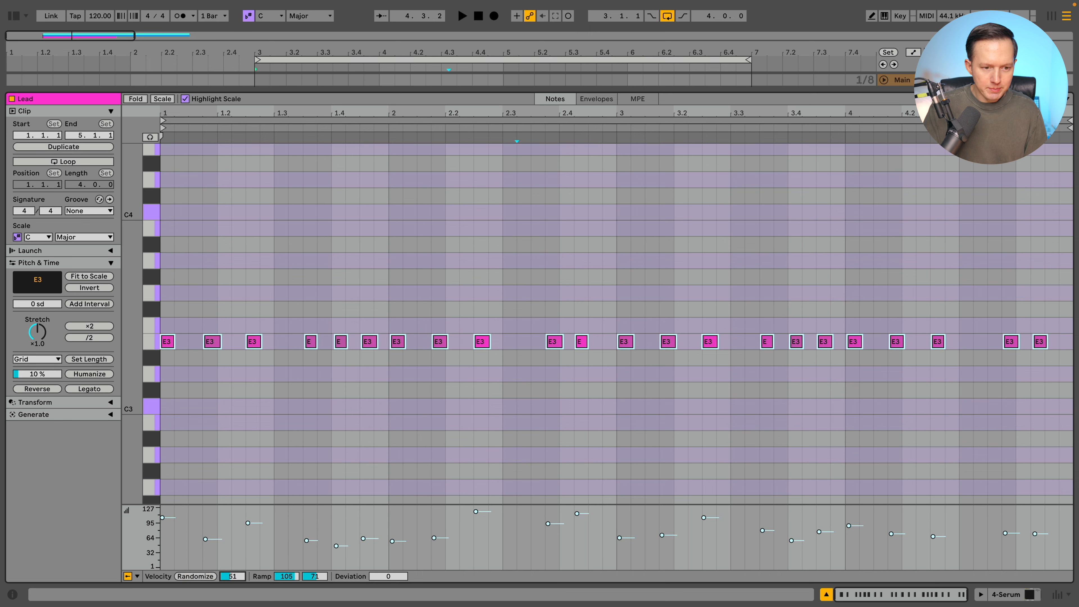
key("space")
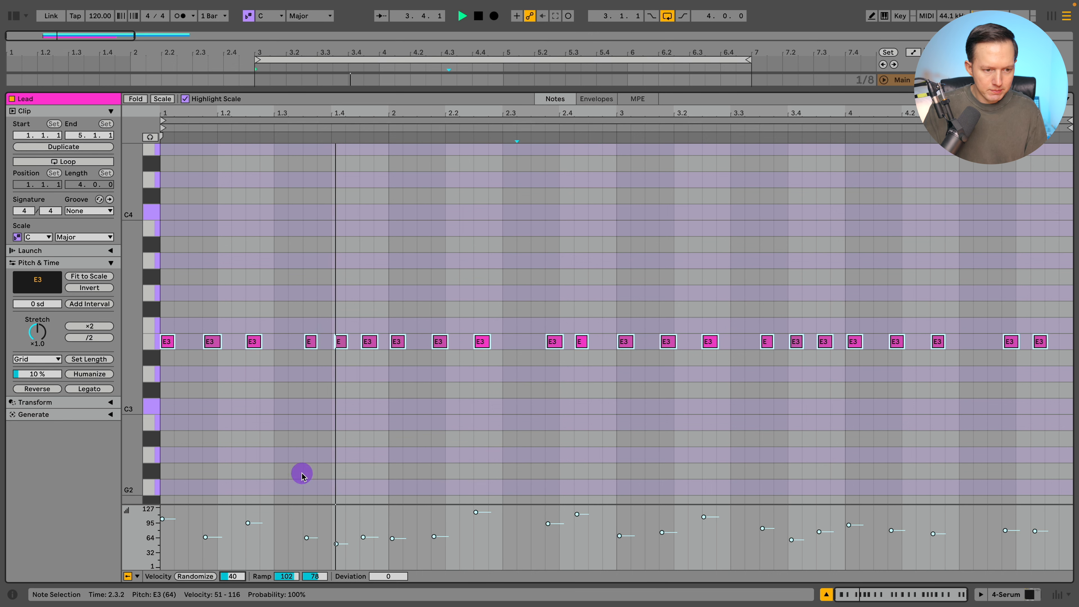
left_click(486, 445)
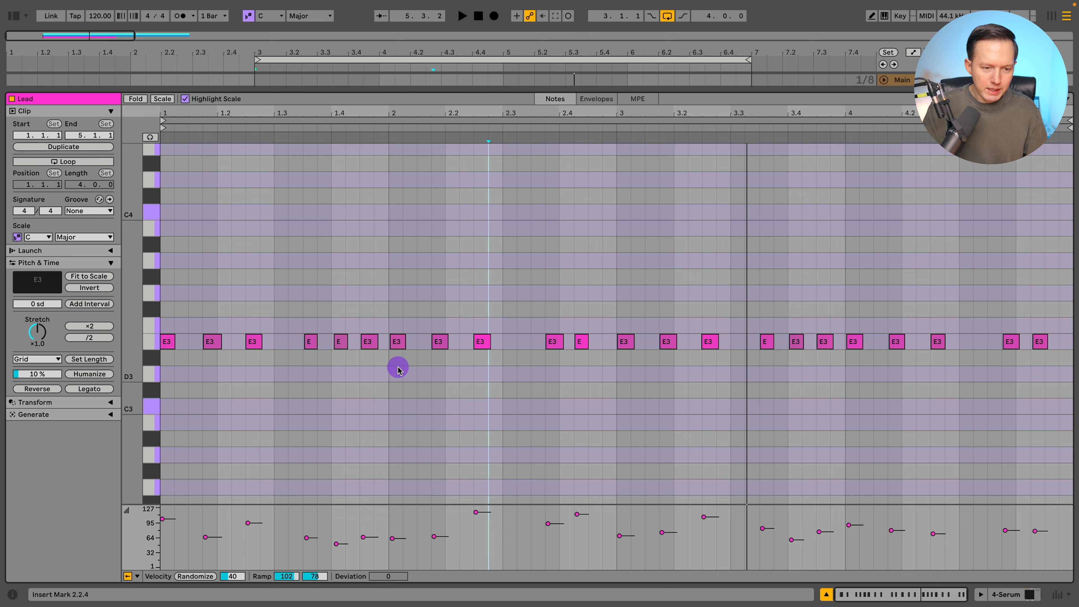
Step: Raise individual note velocities to 84 just after 1.4.3, 73 just after 1.1.4, and 82 at 3.4.1, and play the lead
left_click(375, 342)
left_click_drag(369, 341, 369, 333)
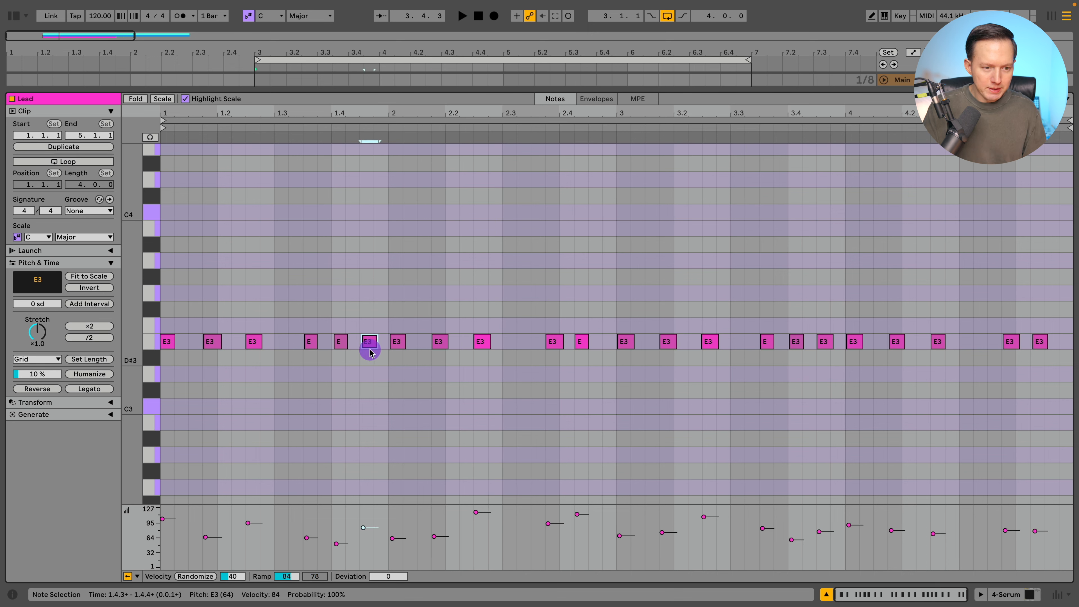
left_click_drag(216, 341, 217, 337)
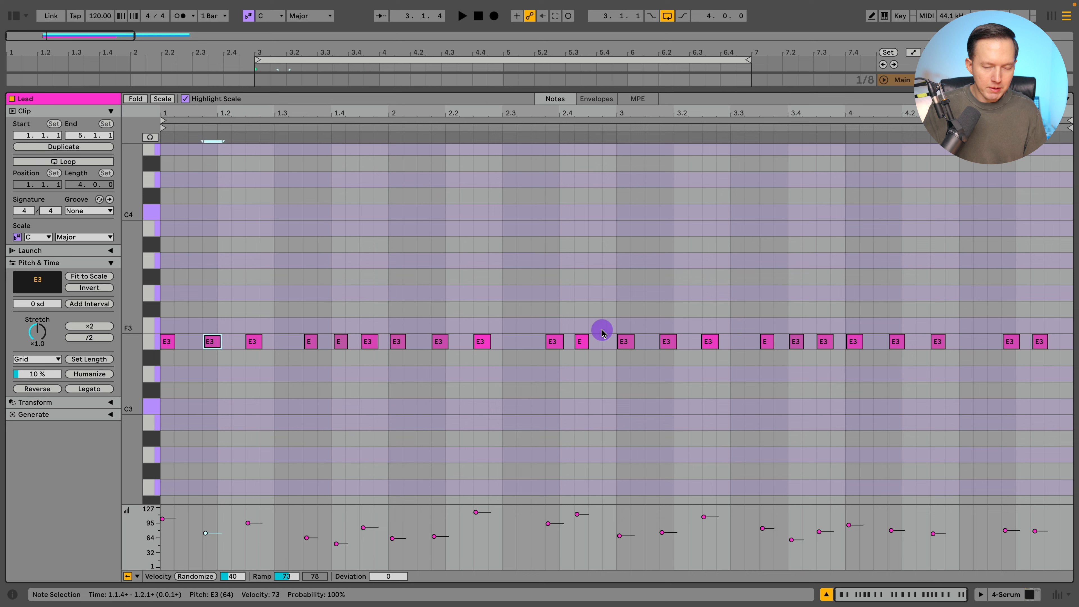
left_click_drag(803, 343, 803, 336)
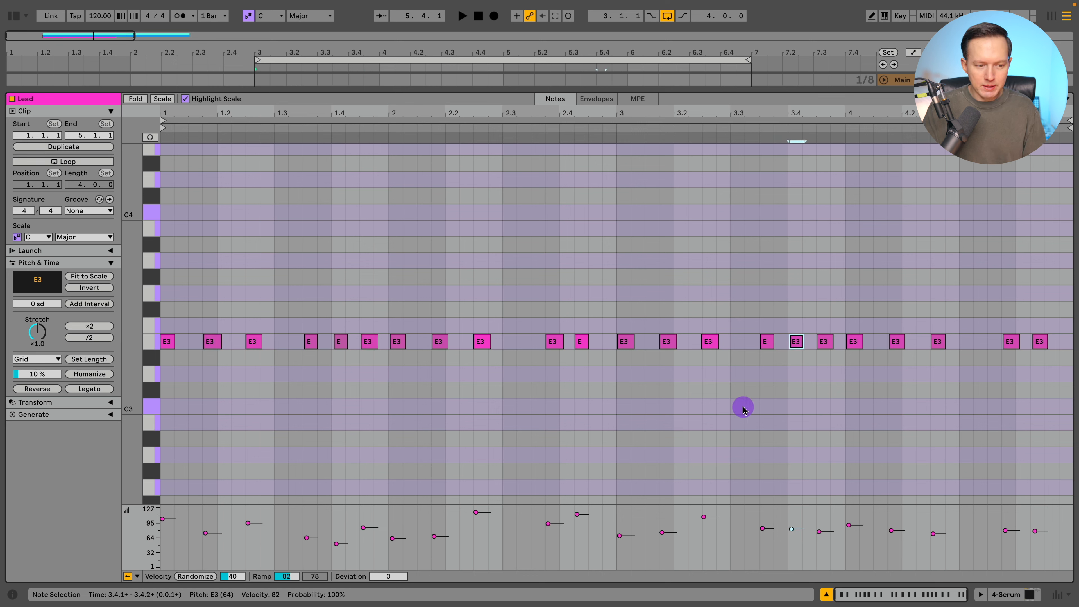
key("space")
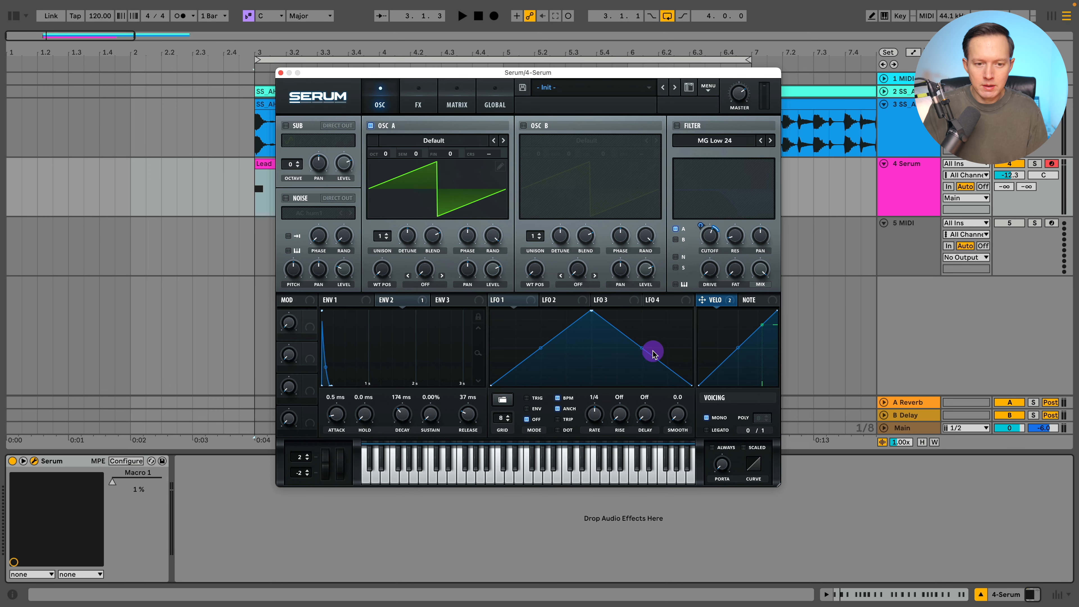
Step: Assign Serum's LFO 1 to oscillator A's fine tuning with a modulation amount of 30
left_click_drag(515, 306, 465, 188)
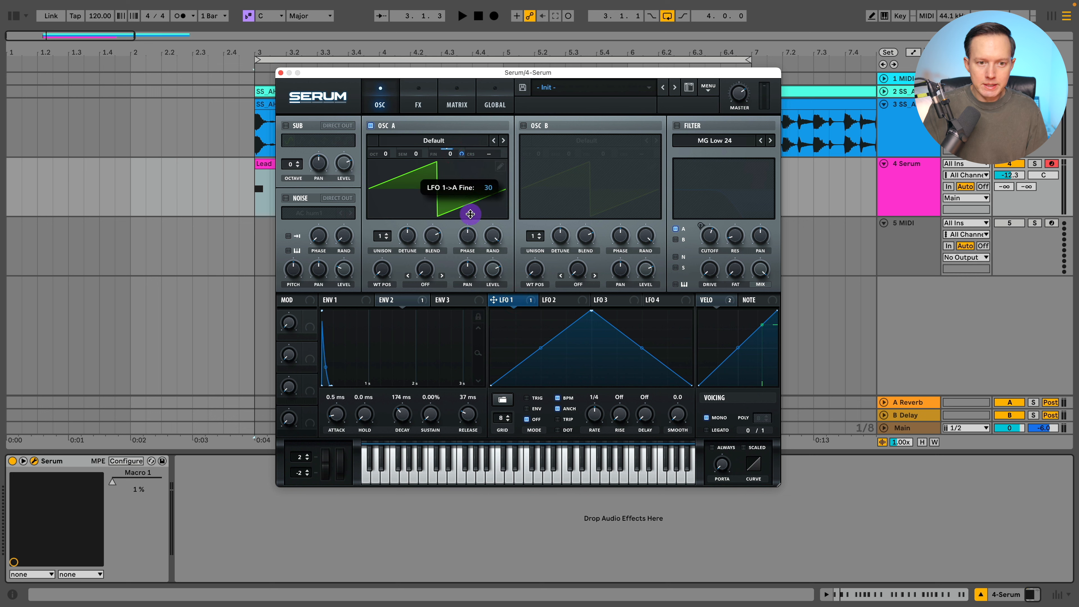
left_click_drag(470, 214, 474, 212)
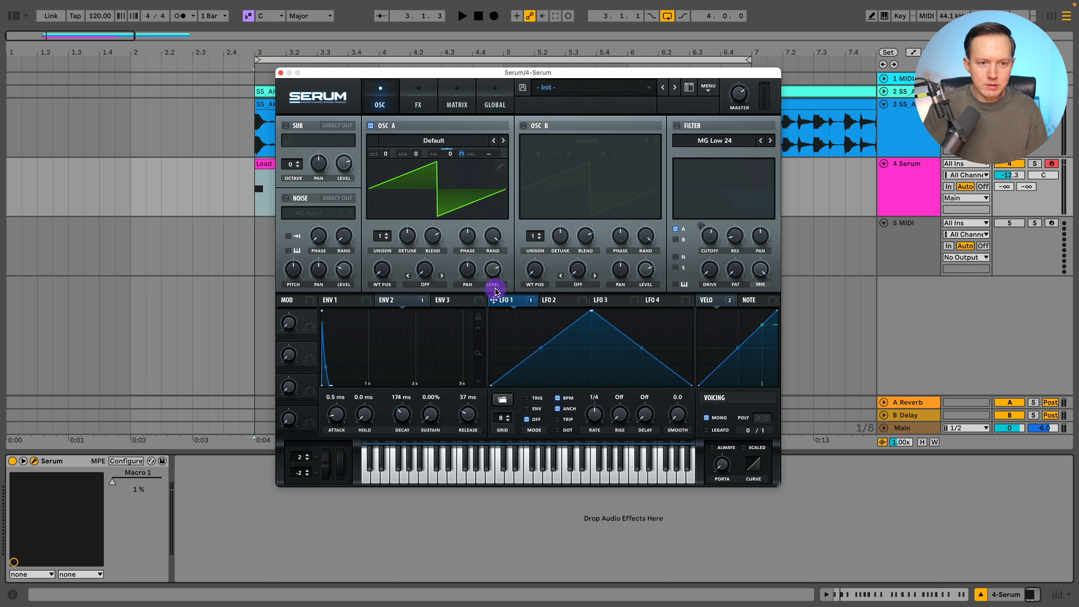
left_click_drag(494, 237, 461, 154)
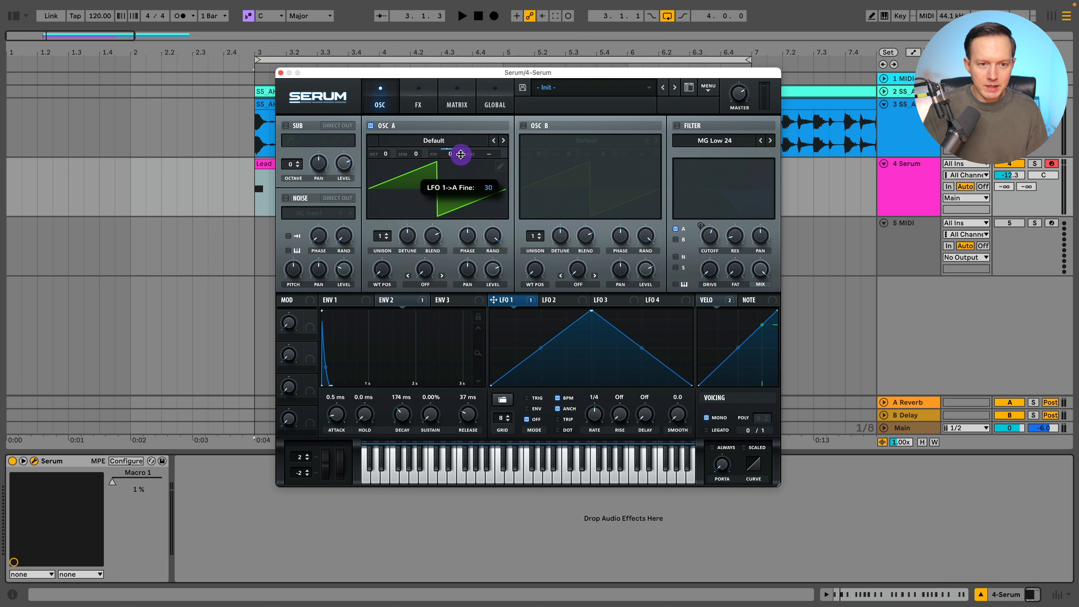
Step: Solo the Serum track and reduce LFO 1's modulation of oscillator A's fine tuning to 10 during playback
left_click(1034, 164)
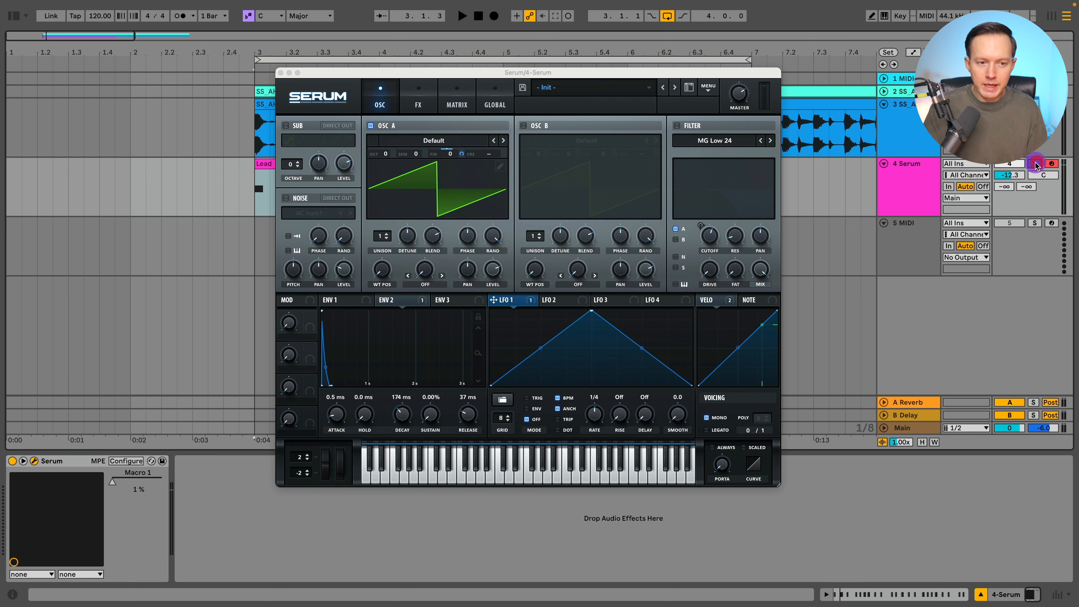
key("space")
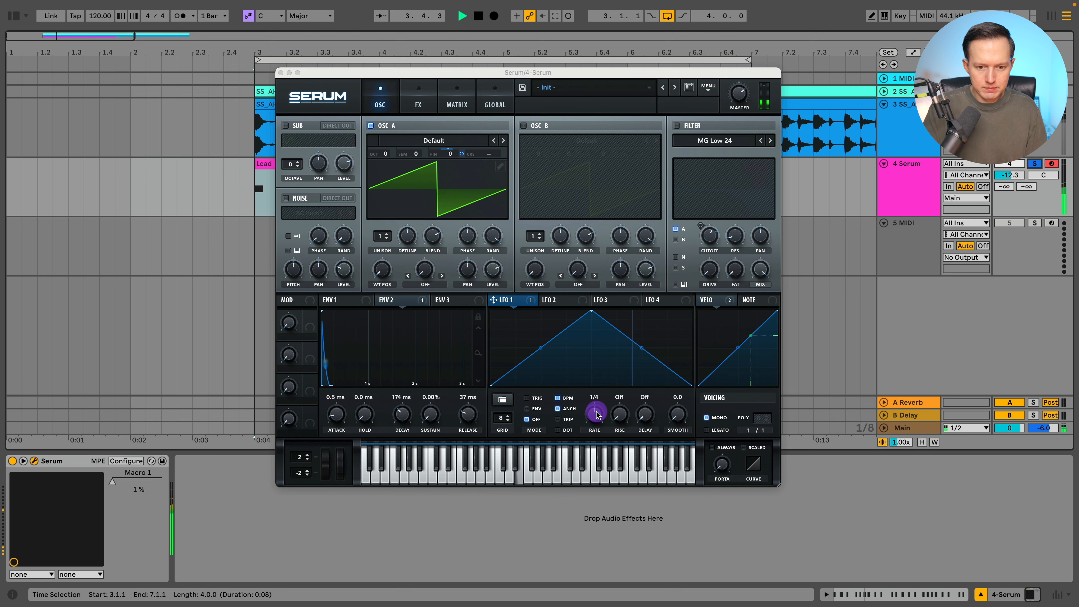
left_click_drag(459, 156, 459, 158)
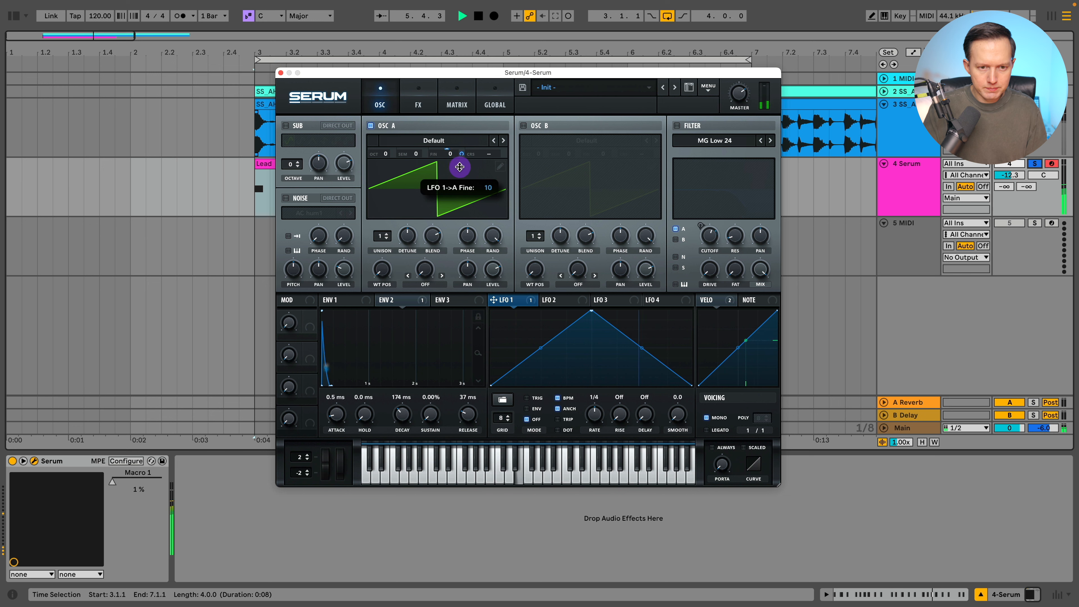
key("space")
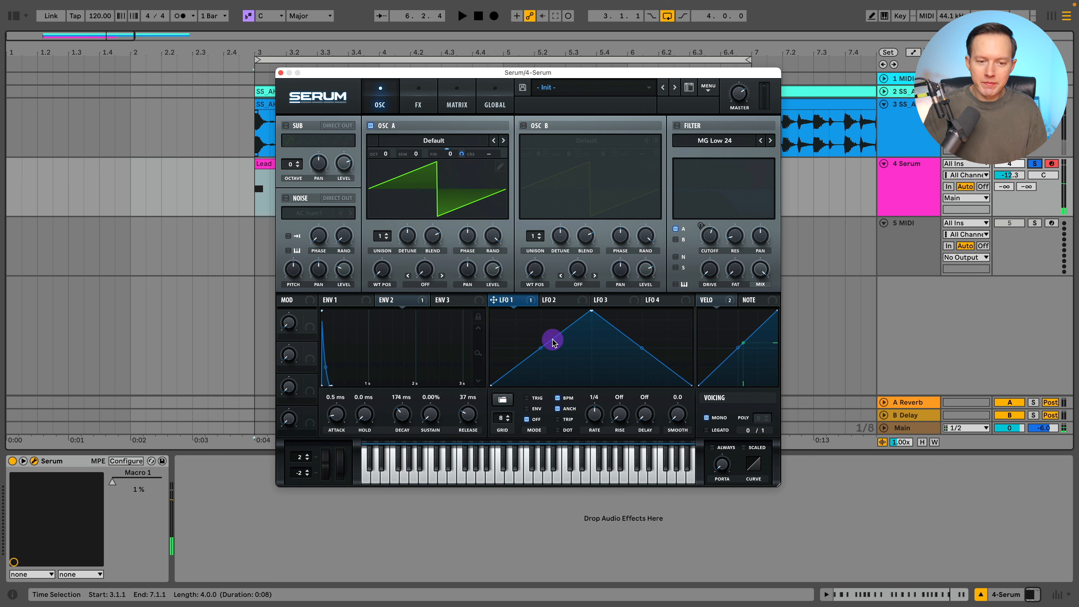
Step: Unsolo the Serum track and raise its volume to -9.4 dB while the loop plays
key("space")
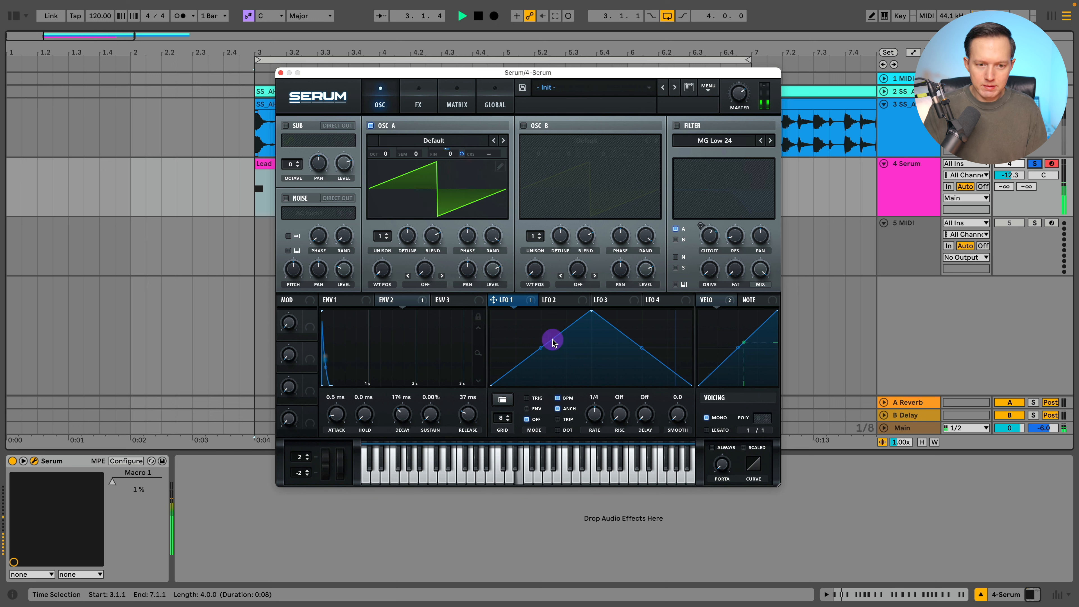
left_click_drag(1010, 175, 1011, 171)
left_click(1034, 164)
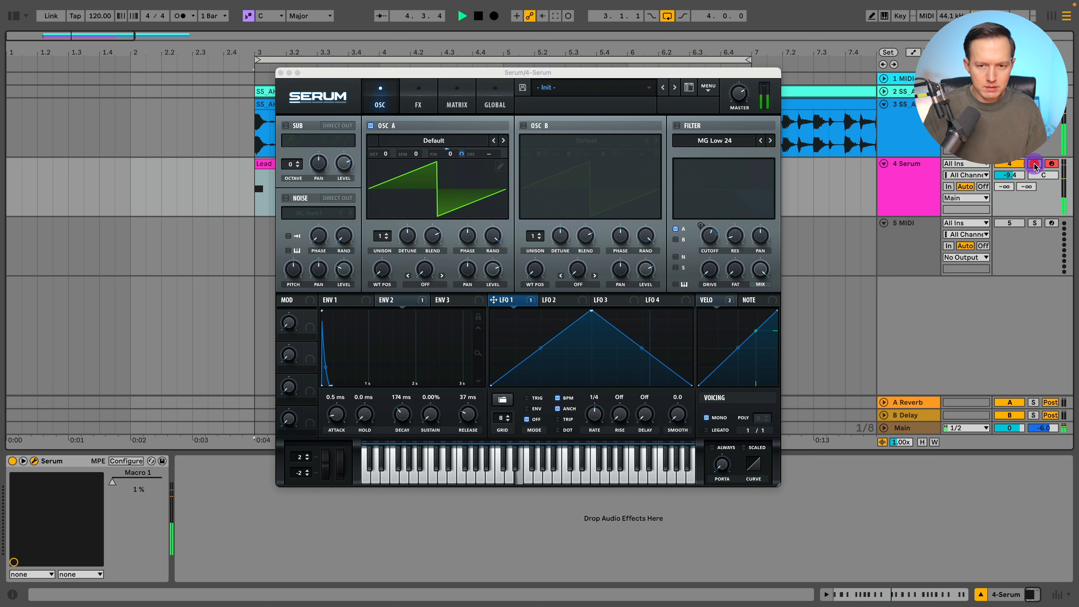
left_click(1020, 175)
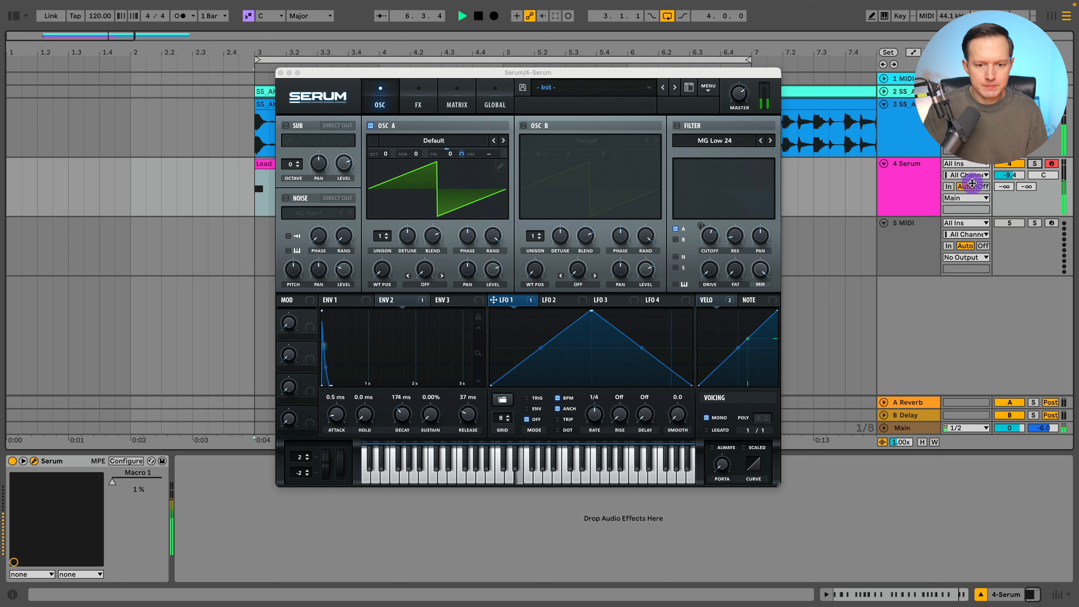
Step: Set LFO 1's rate in Serum to one bar
left_click_drag(594, 415, 596, 431)
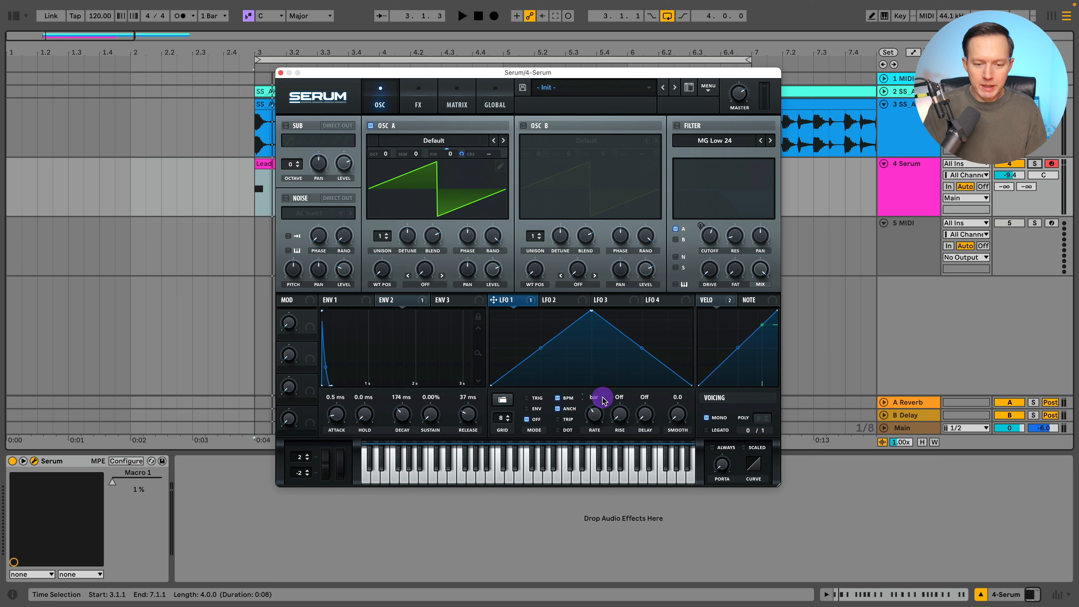
Step: Bypass LFO 1's modulation of oscillator A's fine tuning, then remove all of LFO 1's destinations
key("space")
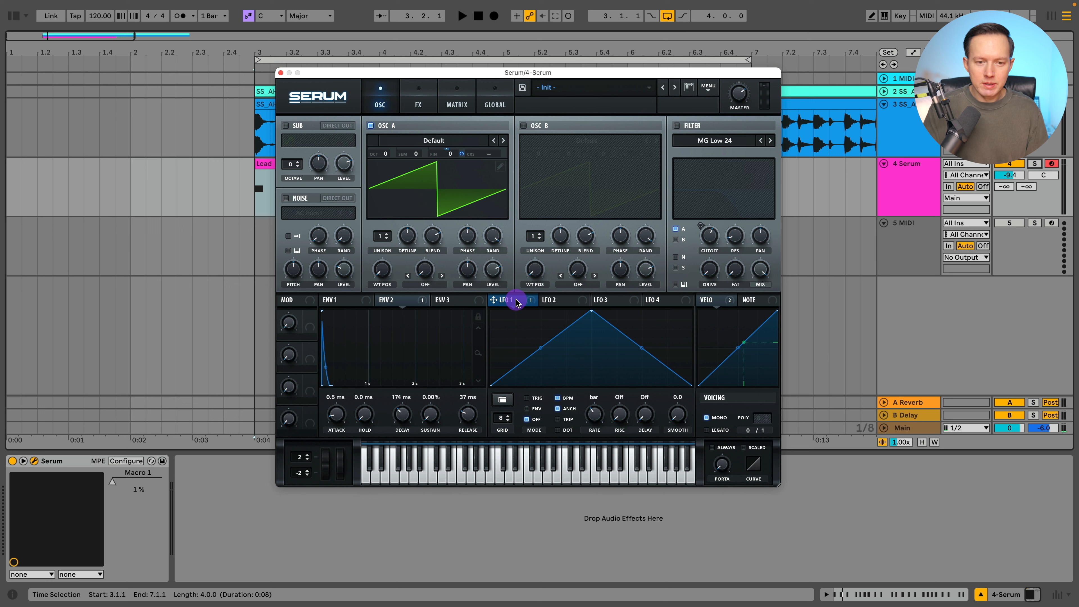
right_click(517, 303)
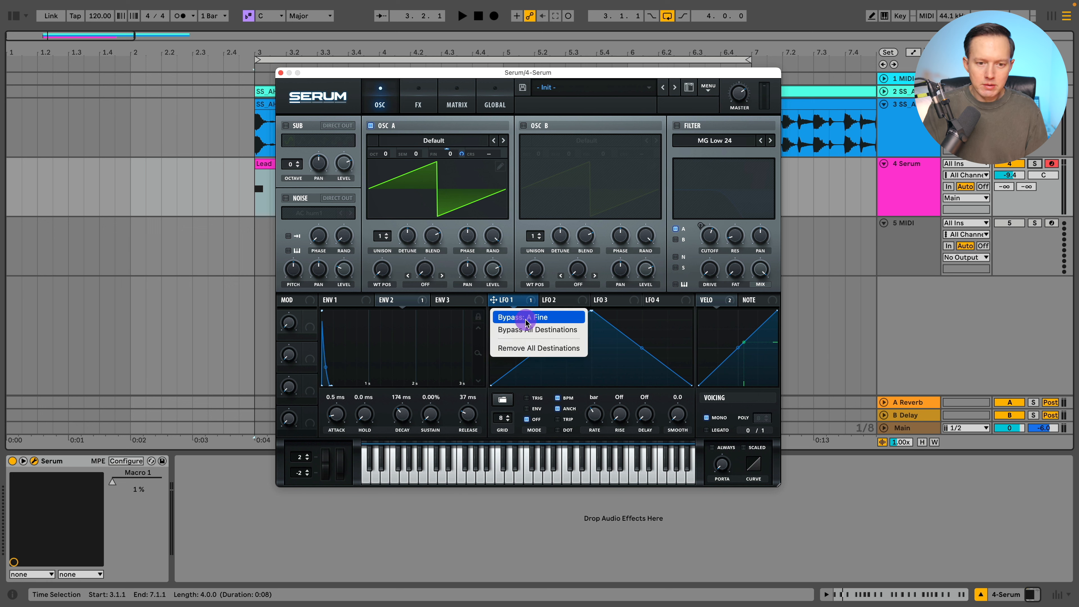
left_click(523, 312)
right_click(517, 305)
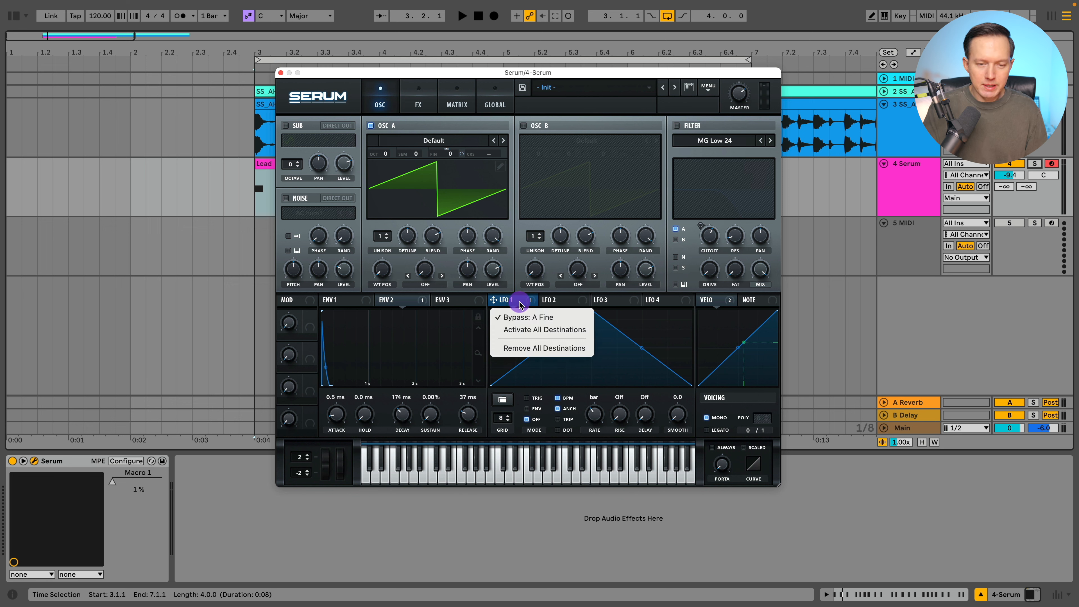
left_click(528, 344)
Step: Route Chaos1 to oscillator A's fine tuning in Serum's modulation matrix at maximum amount and play the loop
left_click(497, 106)
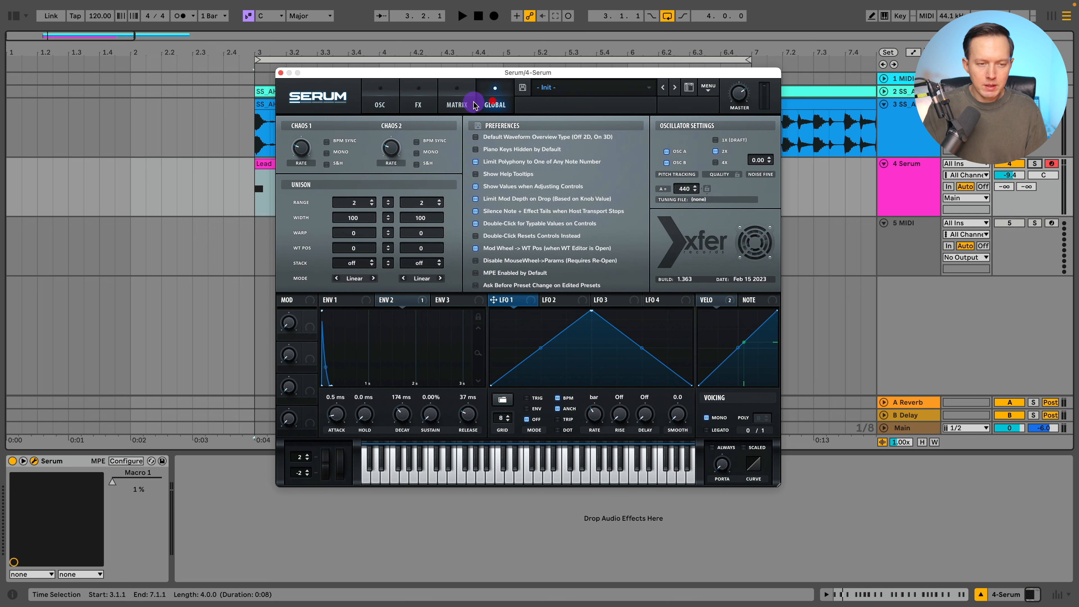
left_click(457, 101)
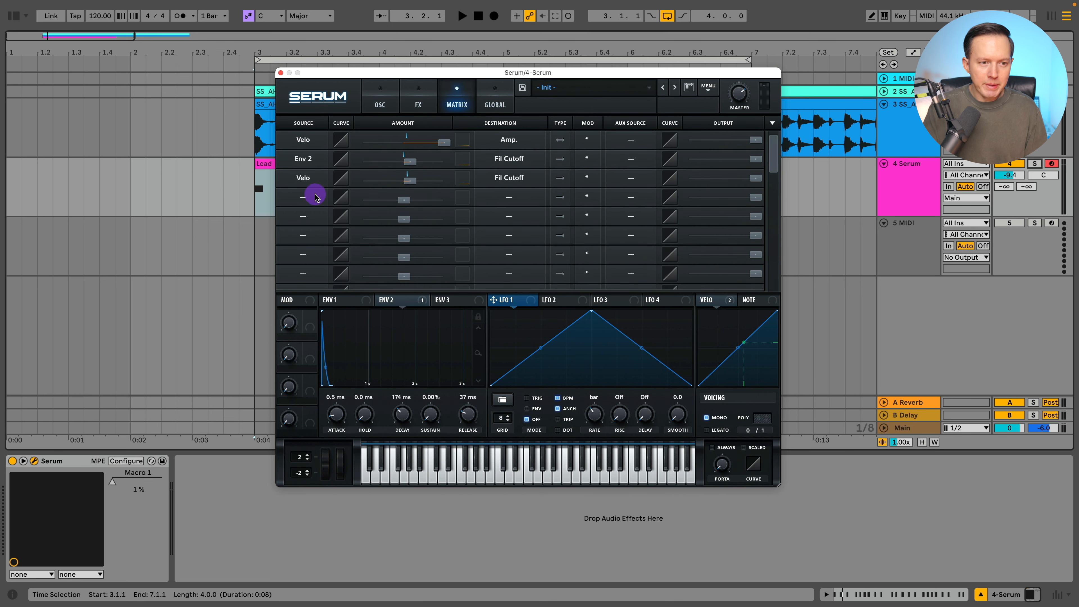
left_click(309, 196)
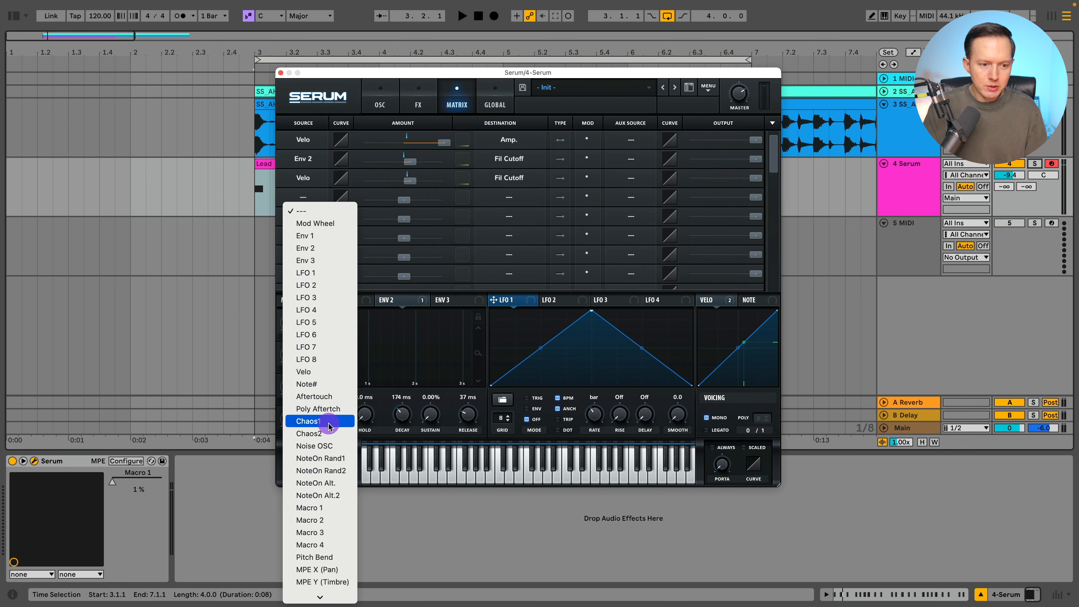
left_click(309, 421)
left_click(510, 197)
mouse_move(517, 210)
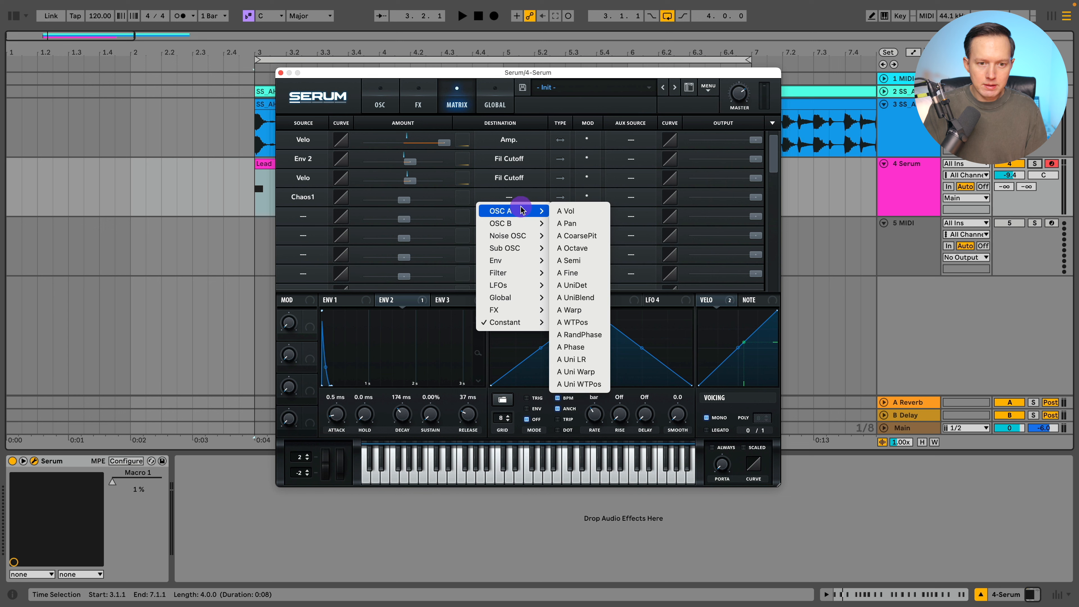
left_click(584, 273)
left_click_drag(404, 195, 471, 207)
key("space")
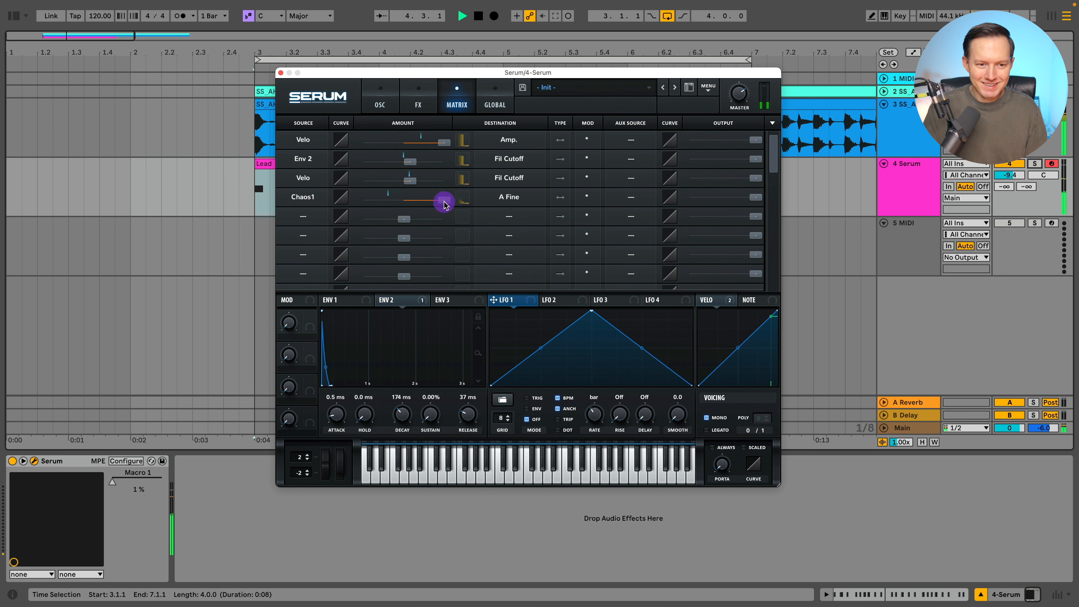
Step: Adjust the Chaos 1 rate in Serum's global settings and audition the soloed lead
left_click(495, 101)
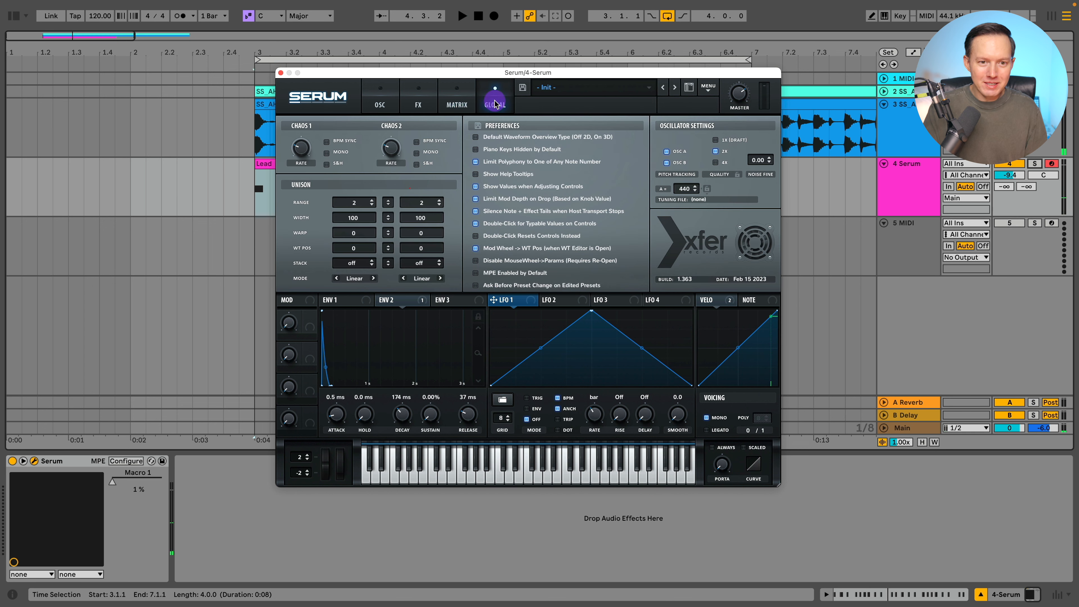
left_click(463, 140)
left_click_drag(309, 152, 319, 114)
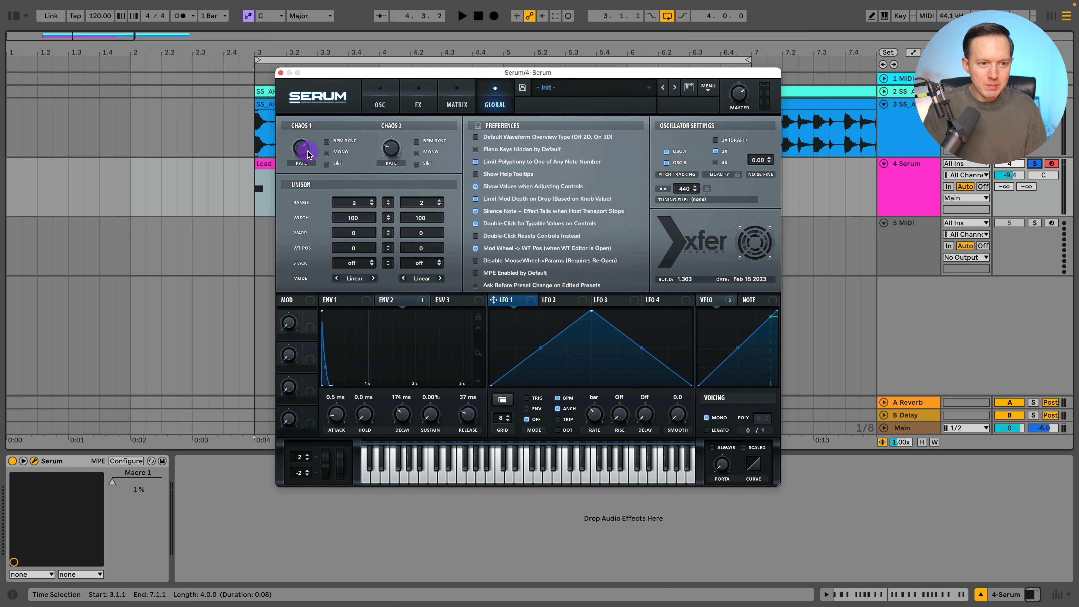
left_click_drag(308, 154, 310, 210)
key("space")
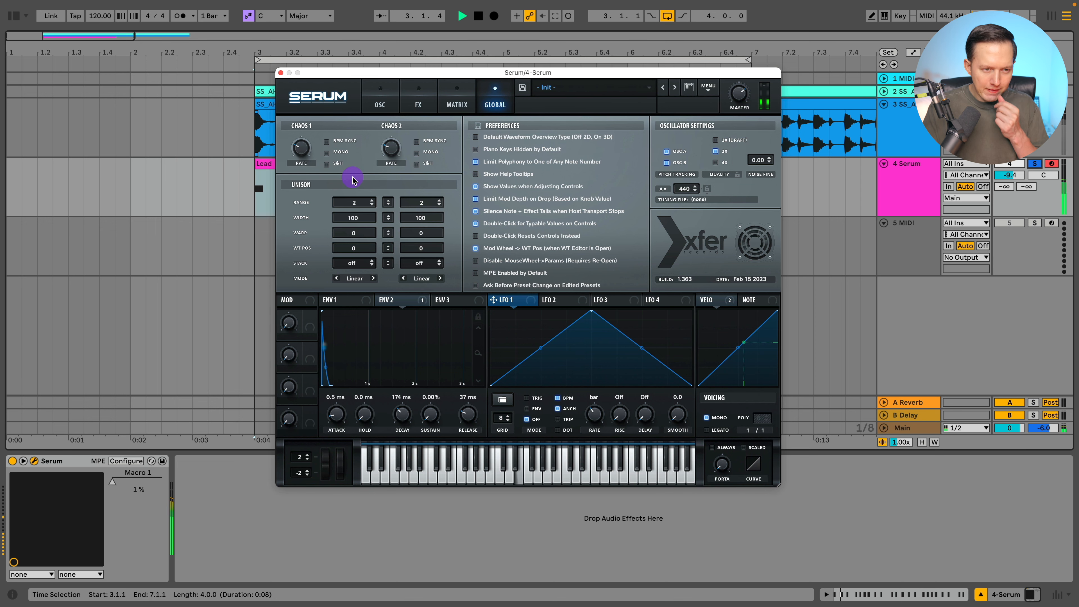
key("space")
Step: Set Chaos1's modulation of oscillator A's fine tuning to 23 and check the Chaos 1 rate during playback
left_click(457, 105)
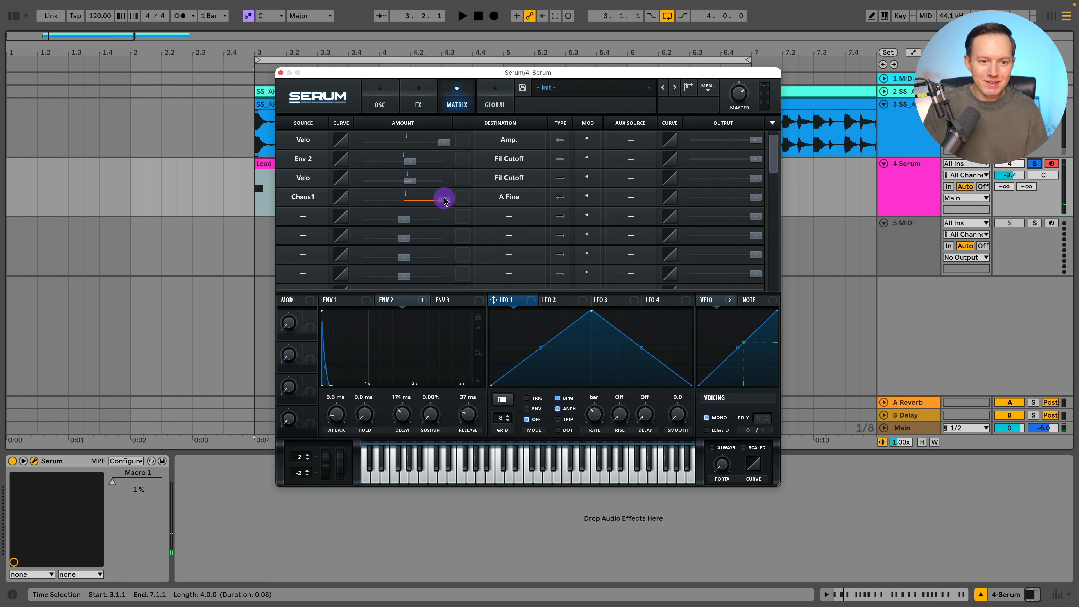
left_click_drag(444, 200, 411, 198)
key("space")
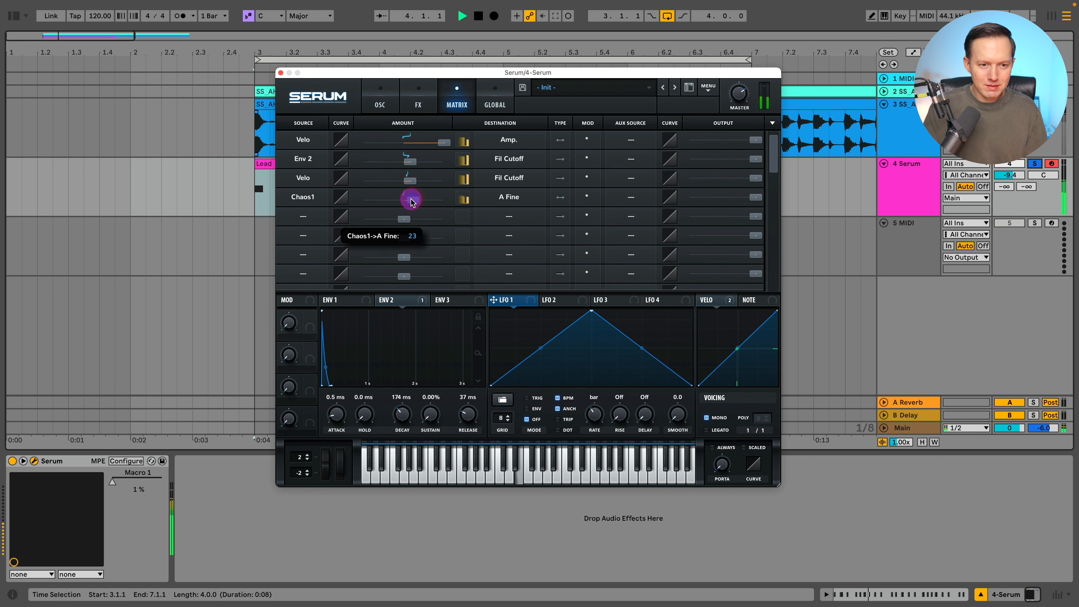
left_click(492, 106)
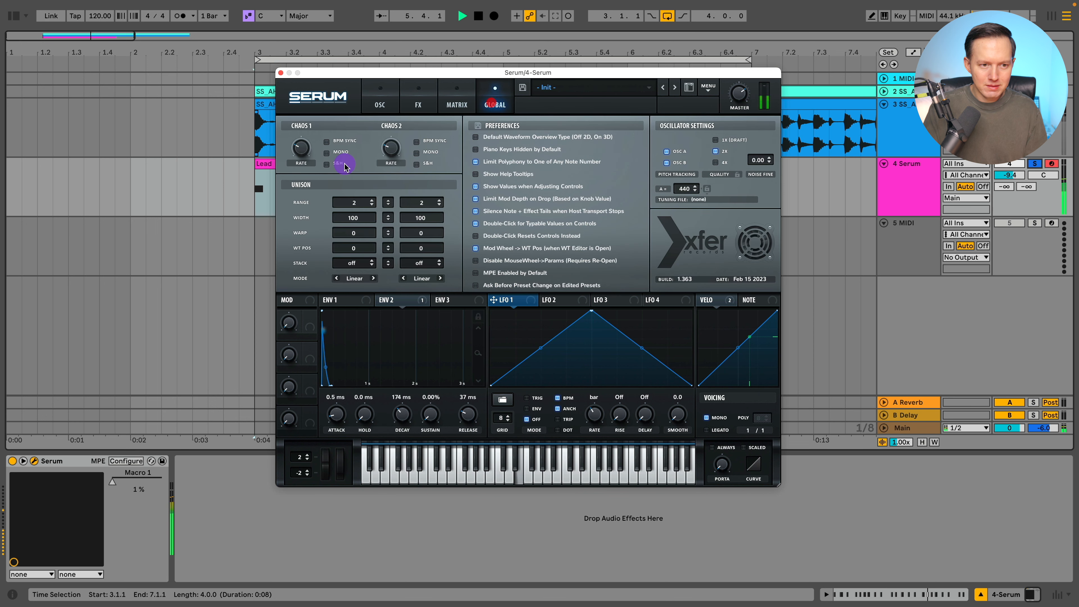
left_click(302, 152)
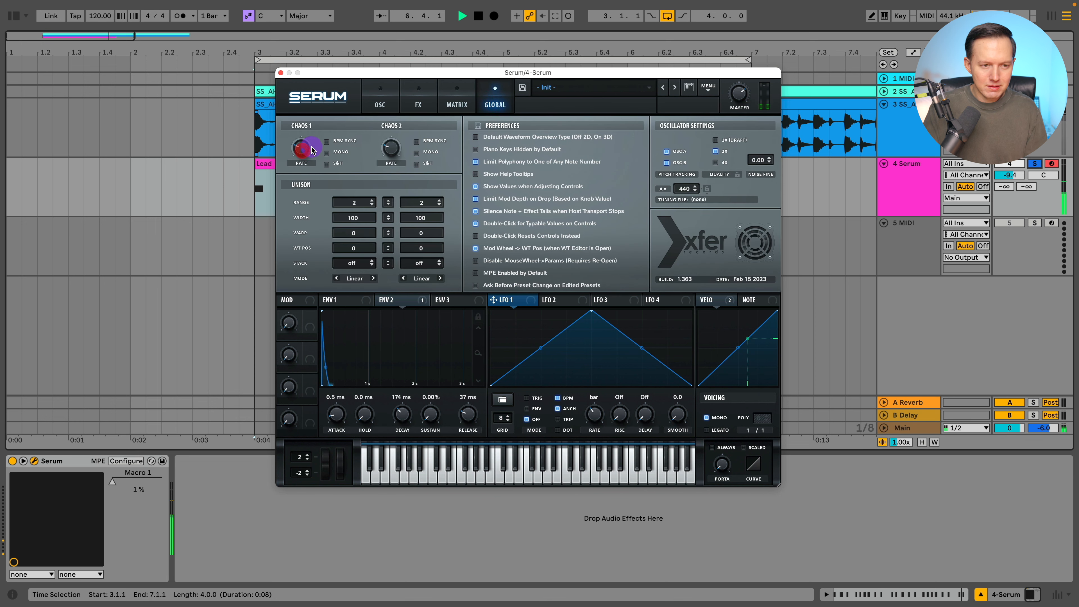
key("space")
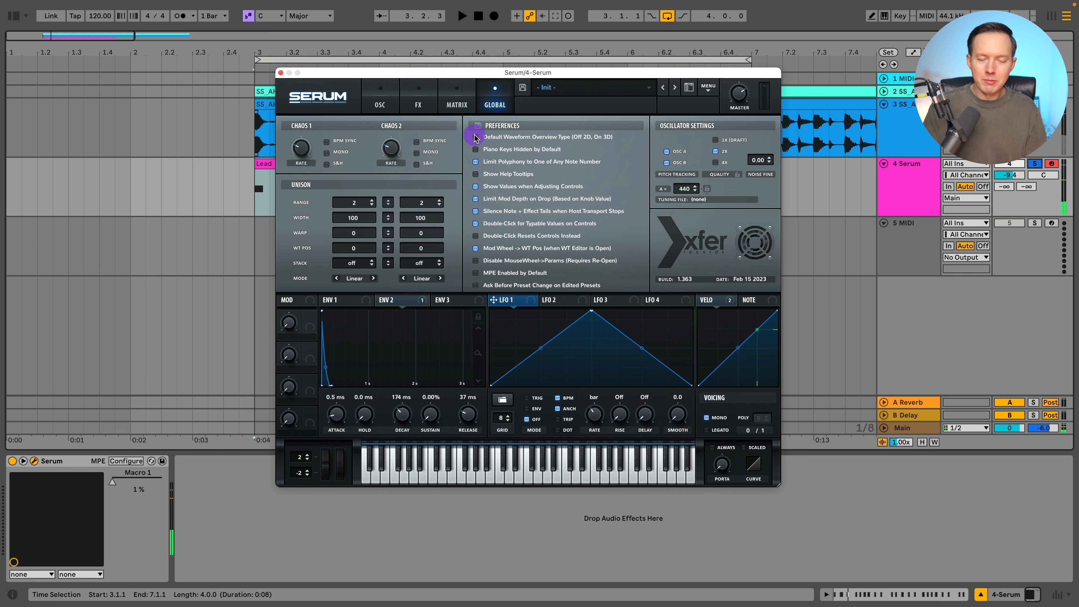
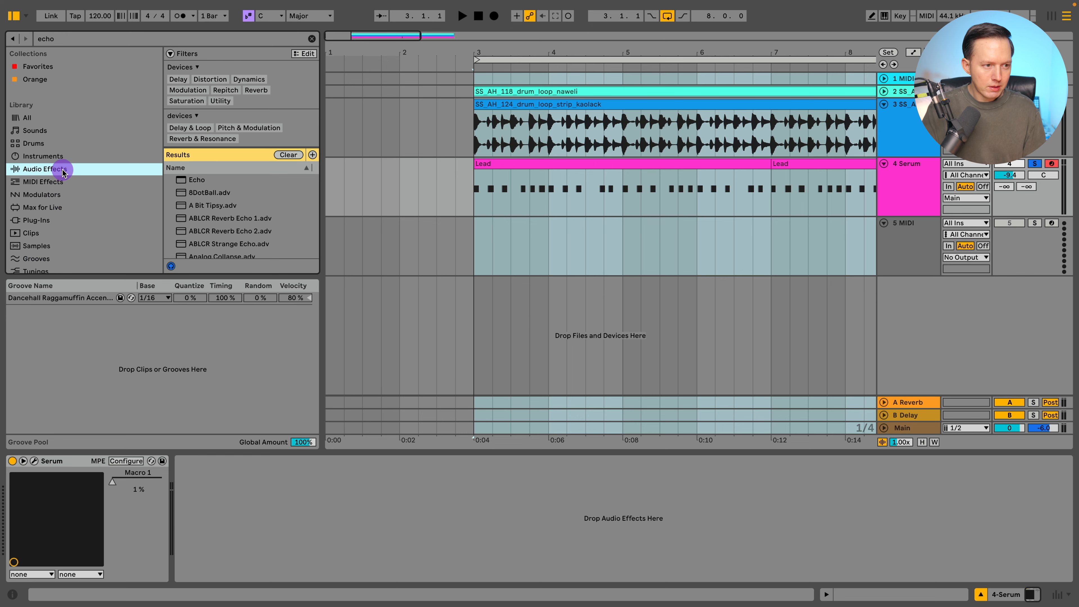
Step: Add the Echo audio effect after Serum on the Serum track and hide the browser
left_click_drag(212, 178, 233, 503)
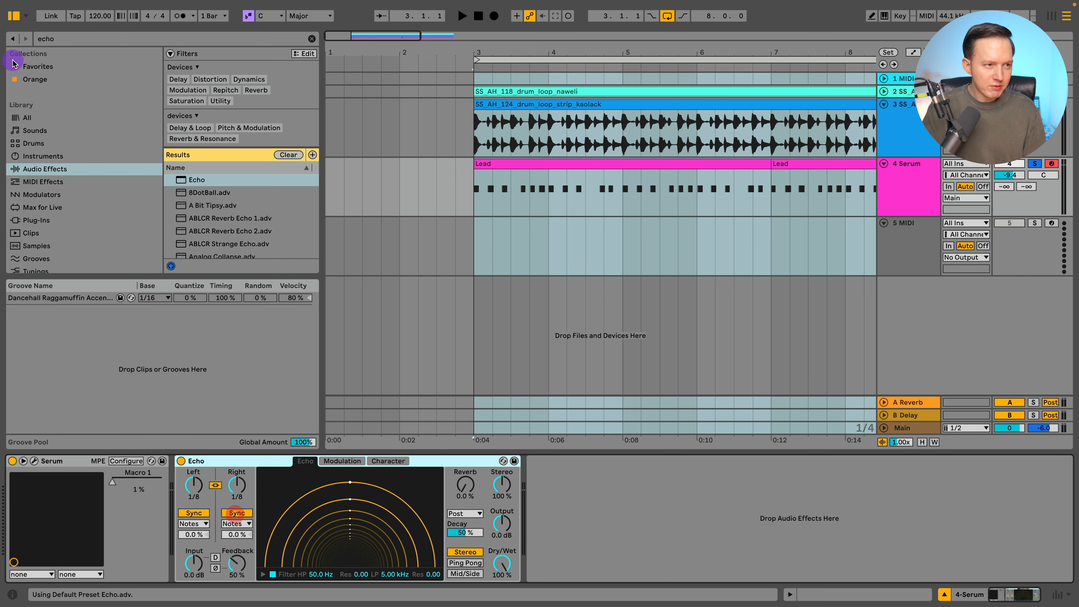
left_click(16, 18)
left_click(242, 421)
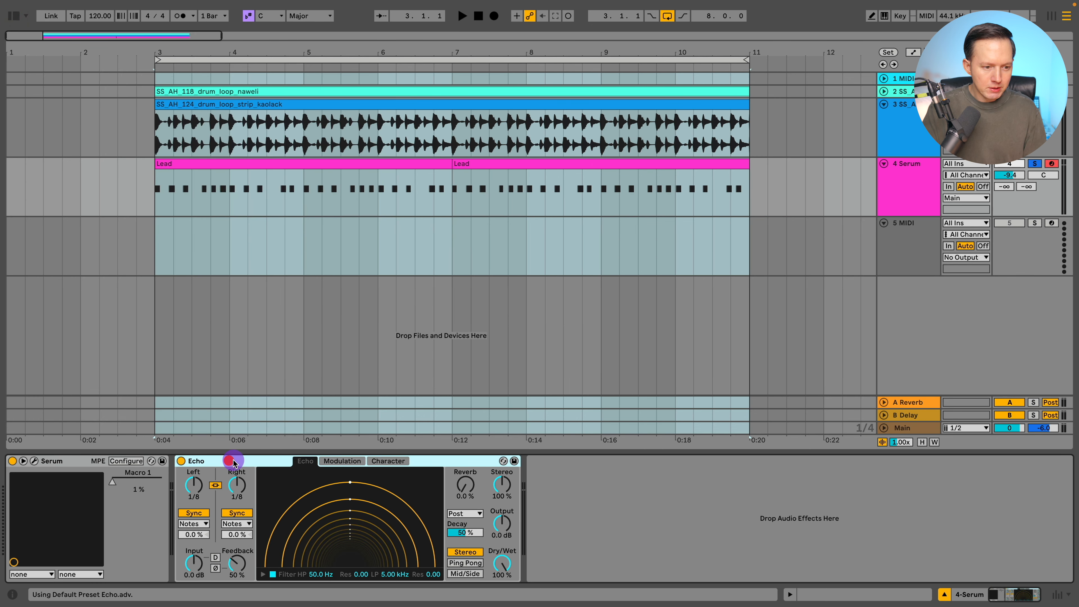
Step: Move Serum's Delay and Reverb to the start of its effects chain, adjust the Reverb mix, and audition the loop
left_click(34, 461)
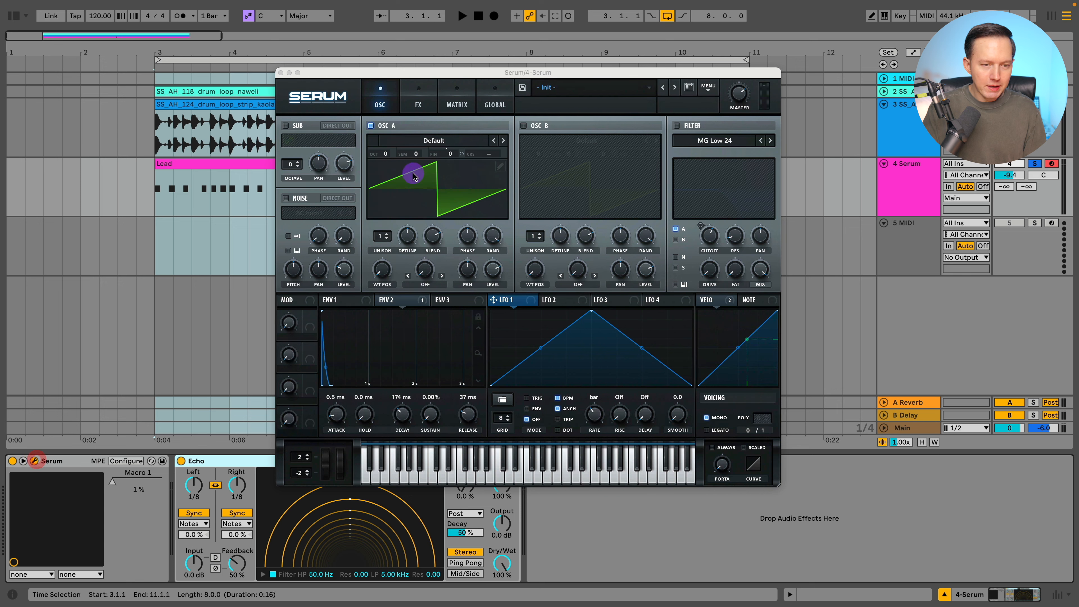
left_click(420, 102)
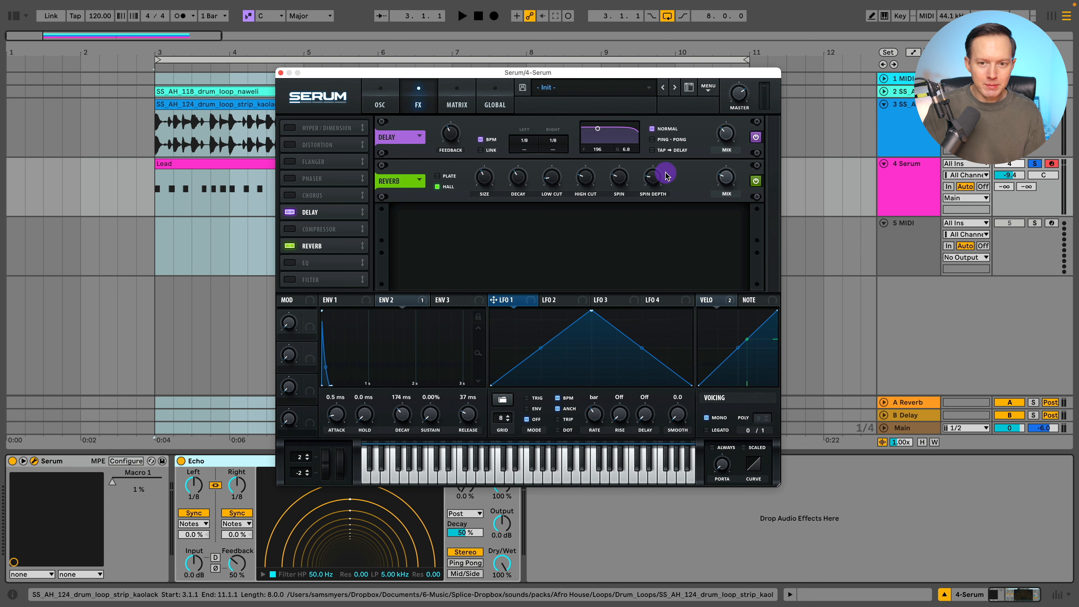
left_click_drag(335, 214, 330, 125)
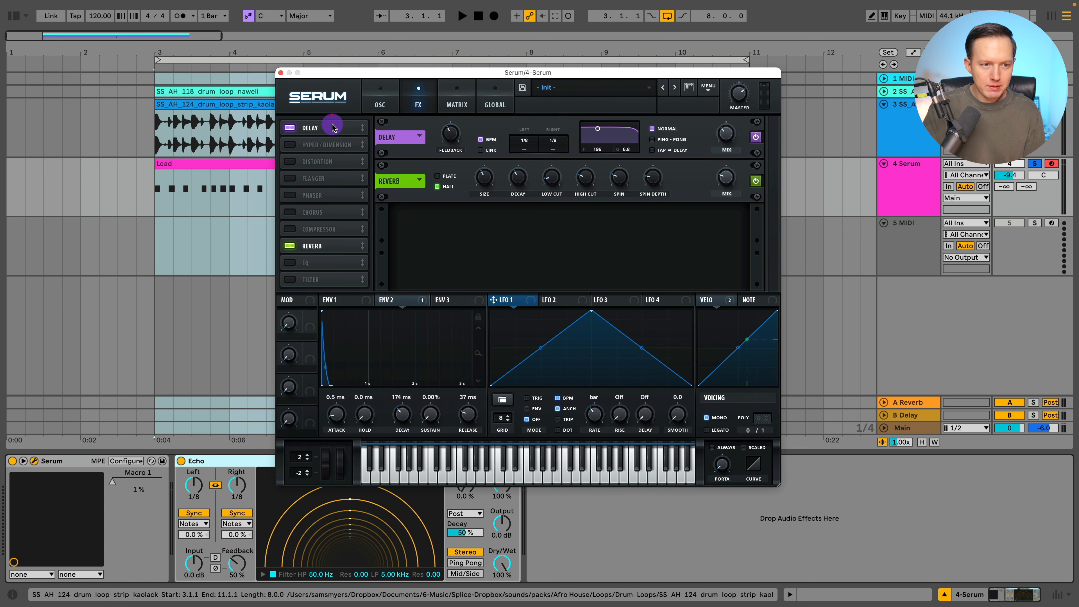
left_click_drag(334, 246, 355, 153)
left_click_drag(725, 183, 724, 188)
key("space")
left_click(280, 73)
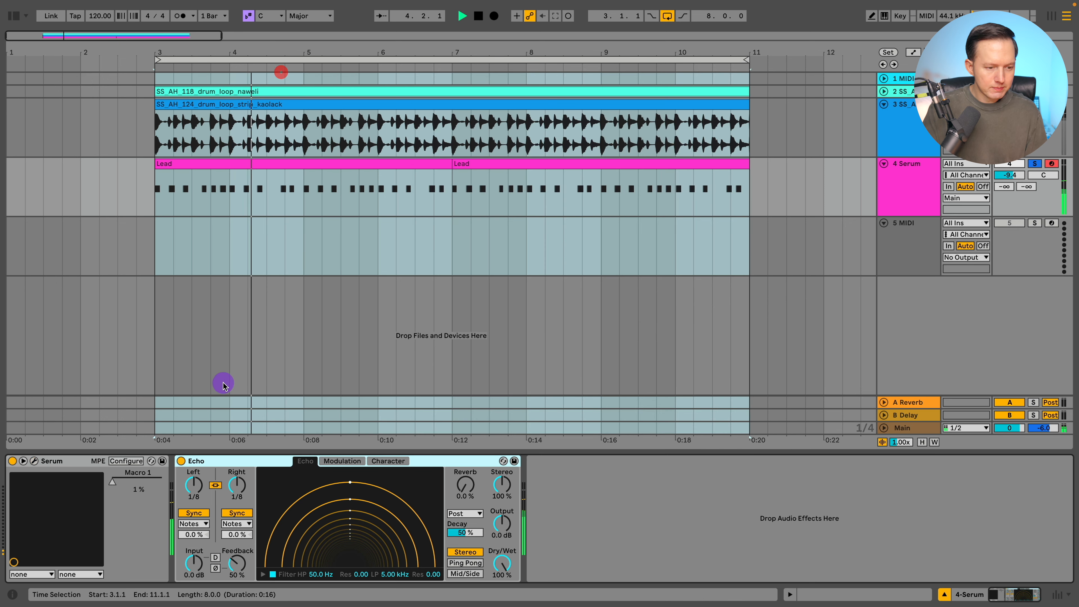
Step: Group the Echo device into an Audio Effect Rack and show the rack's macro controls
left_click(208, 461)
right_click(204, 465)
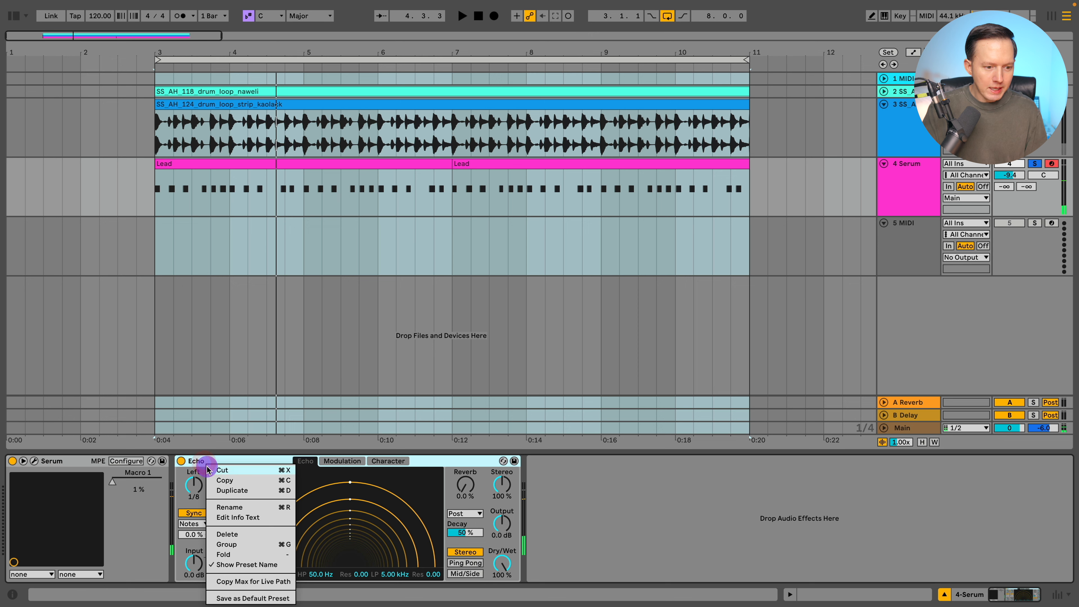
left_click(237, 544)
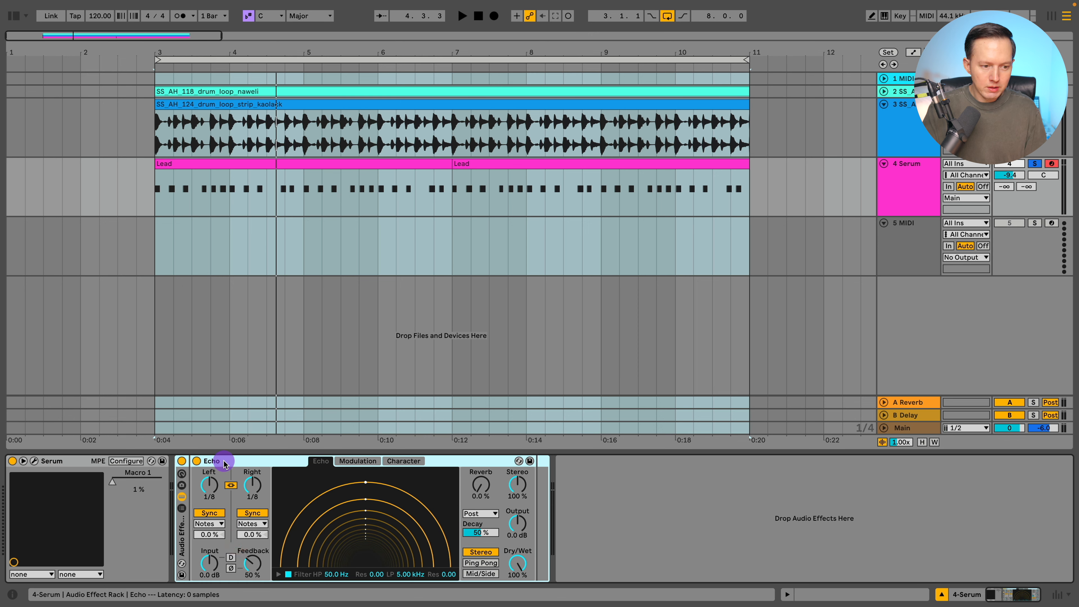
left_click(181, 476)
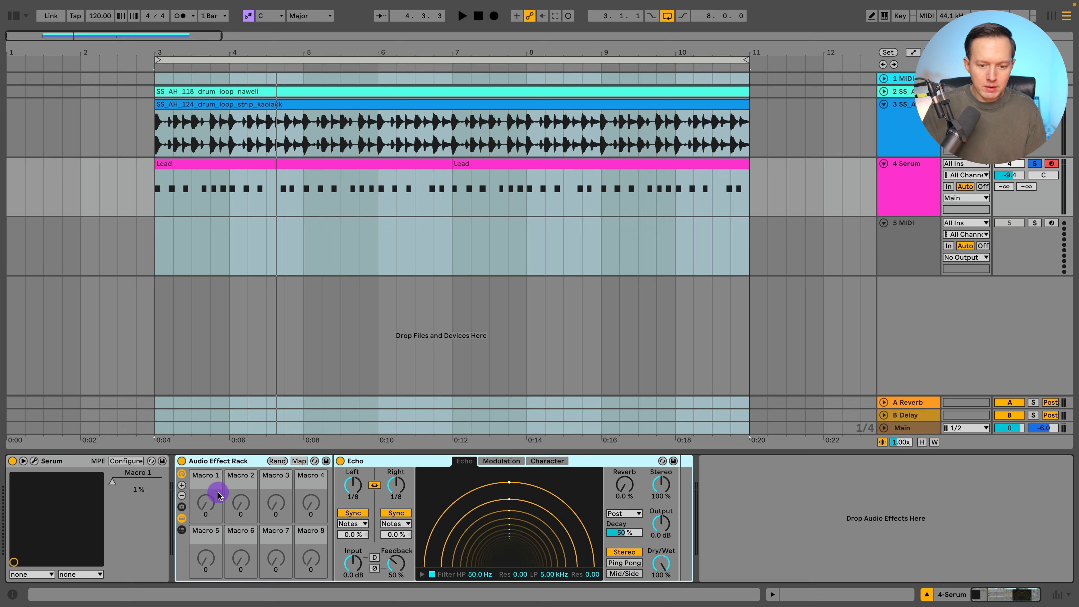
Step: Map Echo's Dry/Wet to Macro 1 of the Audio Effect Rack
left_click(210, 480)
left_click(661, 565)
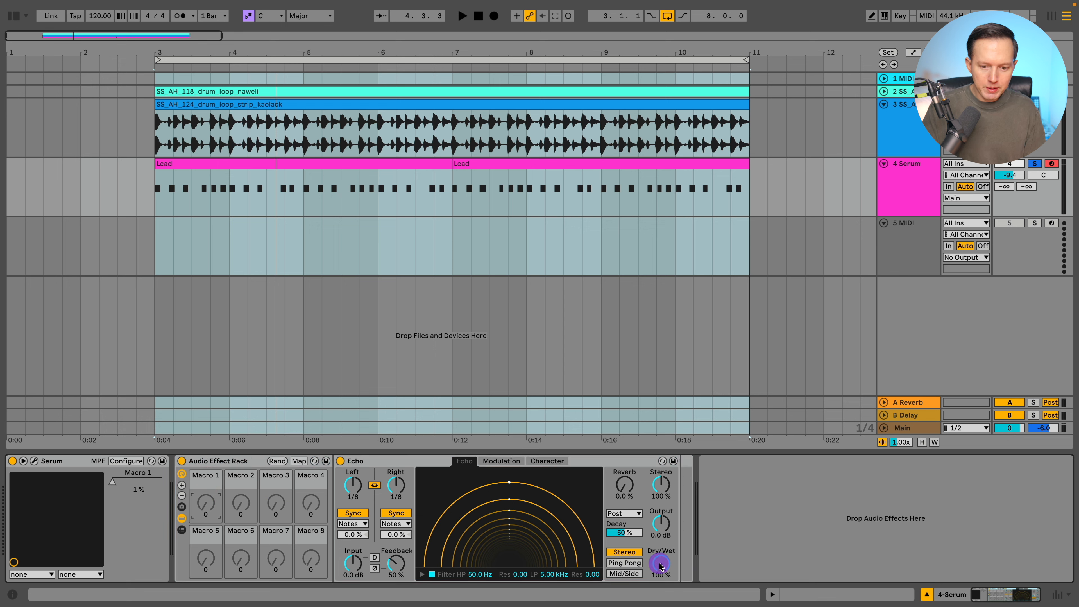
right_click(660, 565)
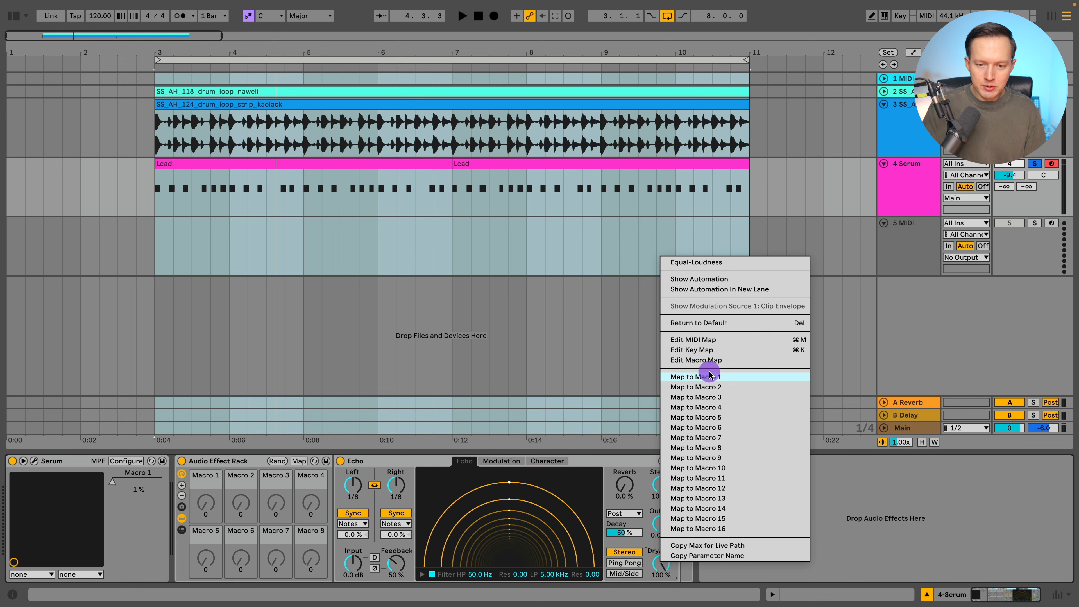
left_click(719, 377)
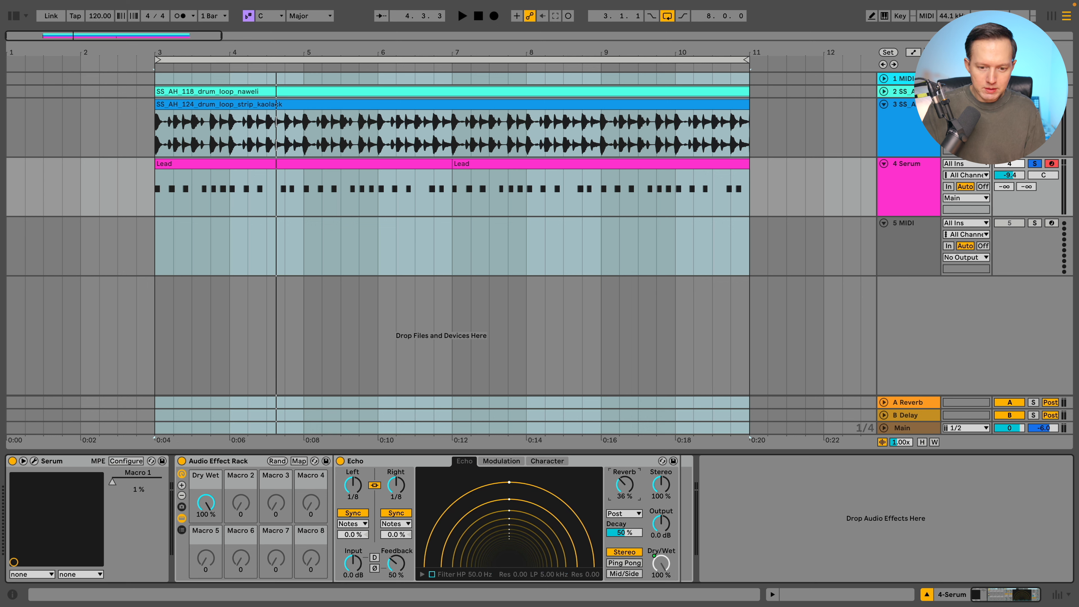
Step: Switch Echo's delay to unsynced time at 60.4 ms and lower the rack's Dry Wet macro to 0%
left_click(397, 513)
mouse_move(396, 491)
left_mouse_down()
mouse_move(395, 516)
mouse_move(392, 486)
left_mouse_up()
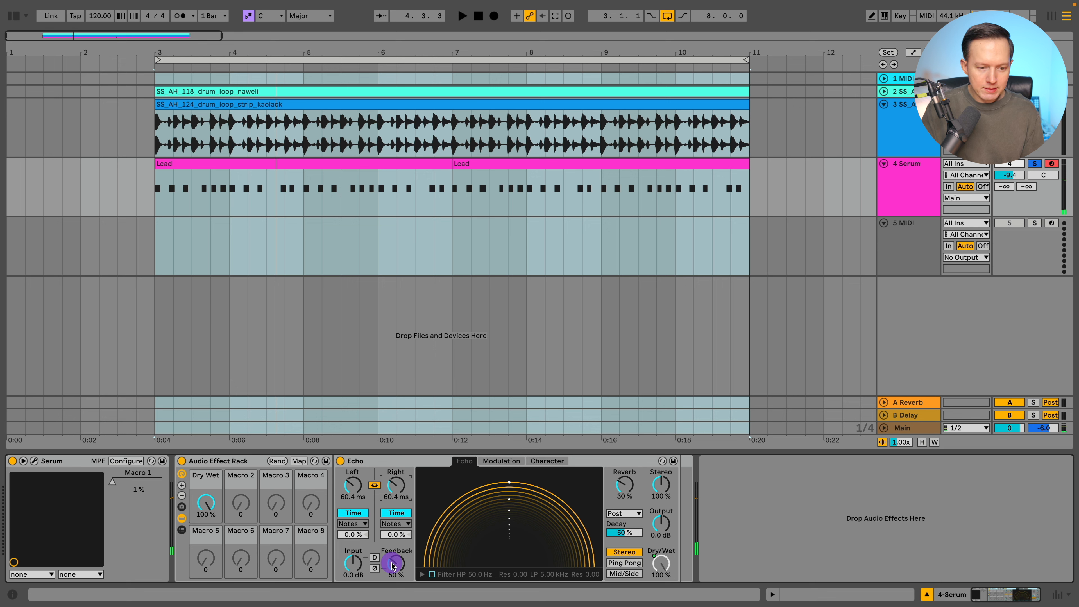
left_click_drag(213, 494, 214, 536)
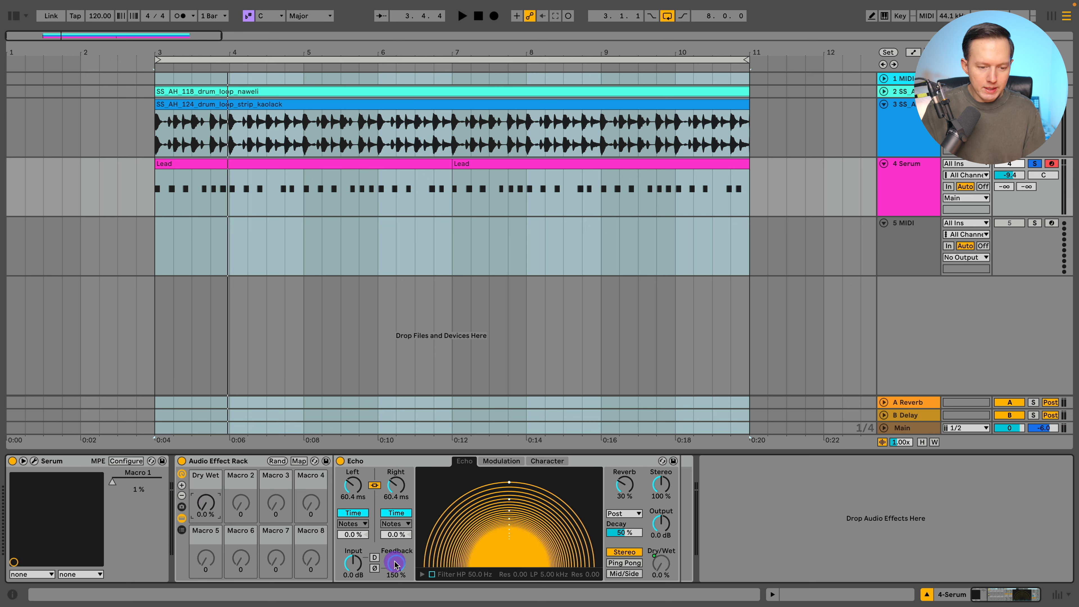
Step: Reduce Echo's Feedback to 63% and map it to the rack's Dry Wet macro
left_click_drag(396, 563, 396, 590)
right_click(399, 571)
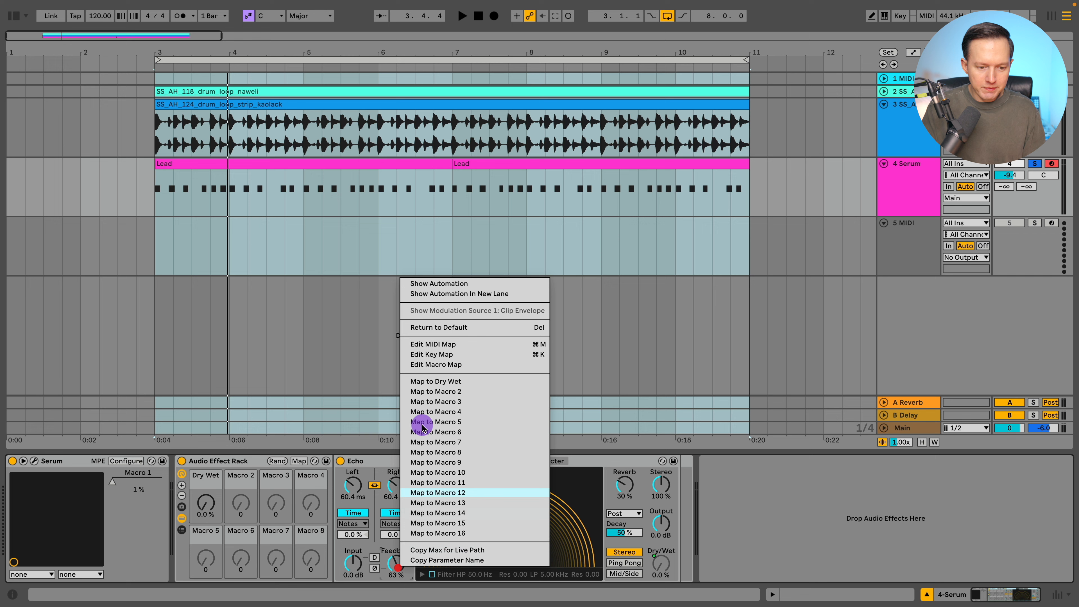
left_click(452, 380)
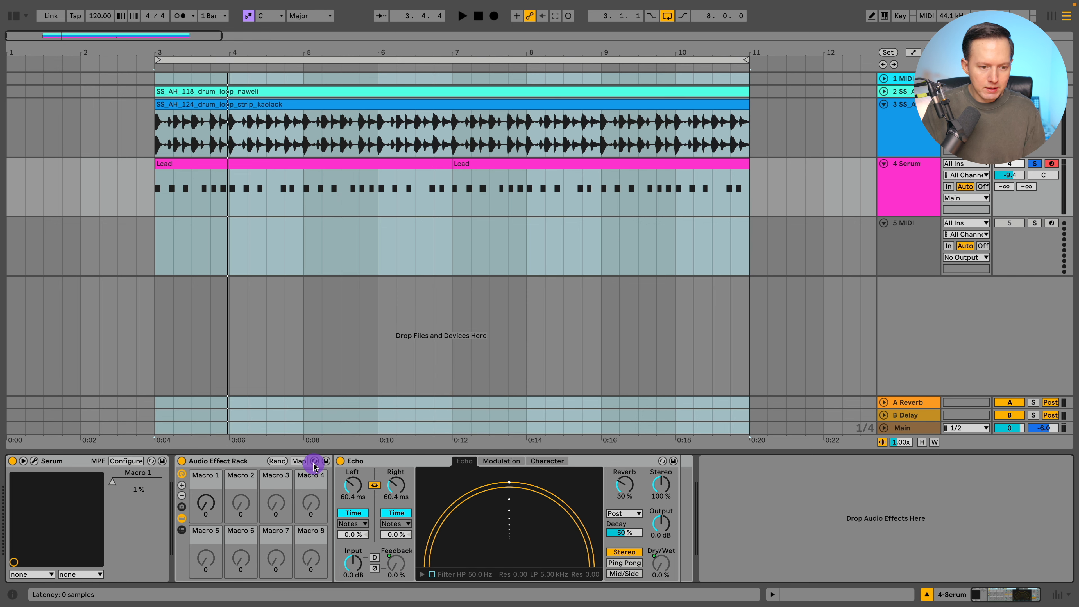
Step: Limit the maximum of Echo's Feedback mapping on Macro 1 to 79%
left_click(300, 461)
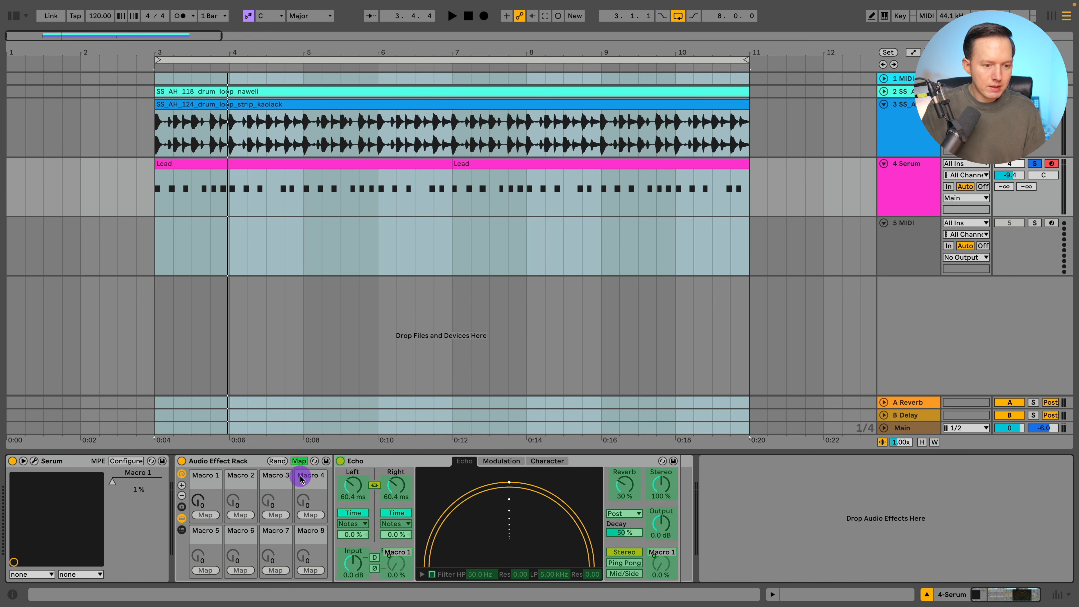
left_click(18, 21)
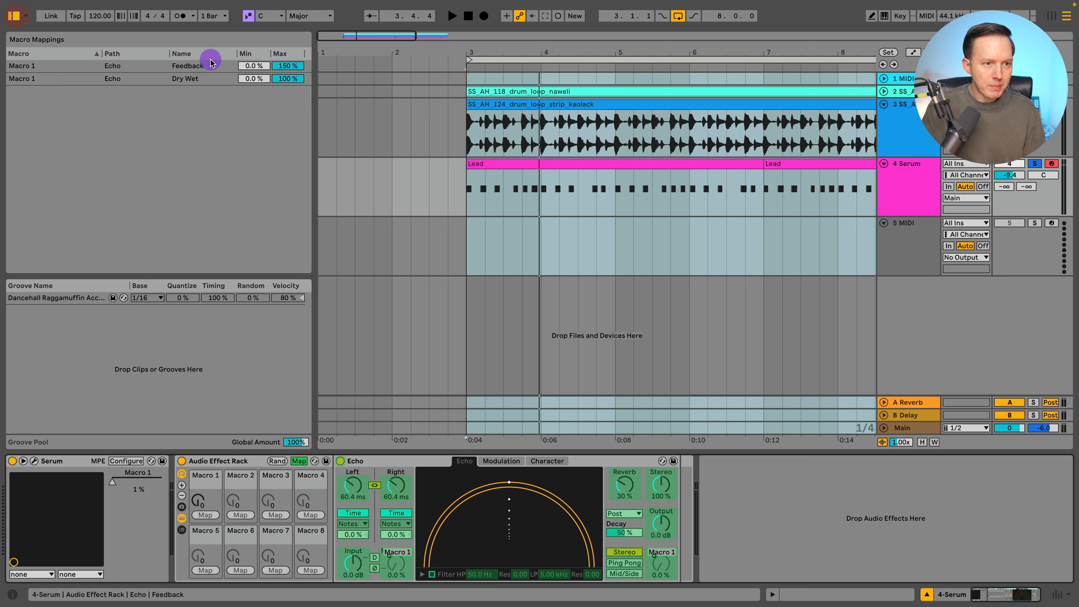
left_click_drag(275, 68, 275, 88)
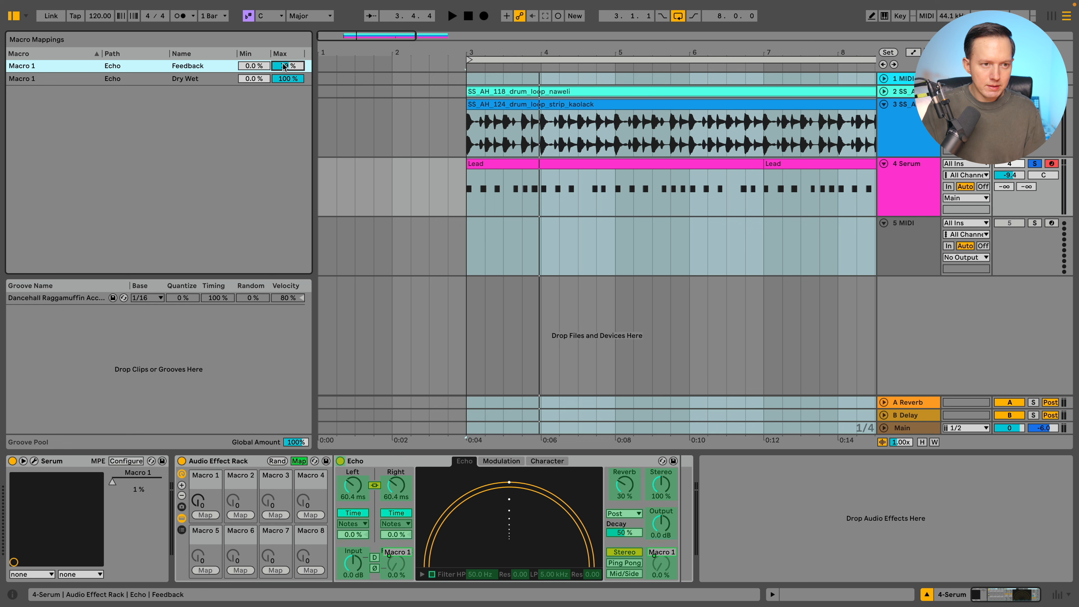
left_click(299, 461)
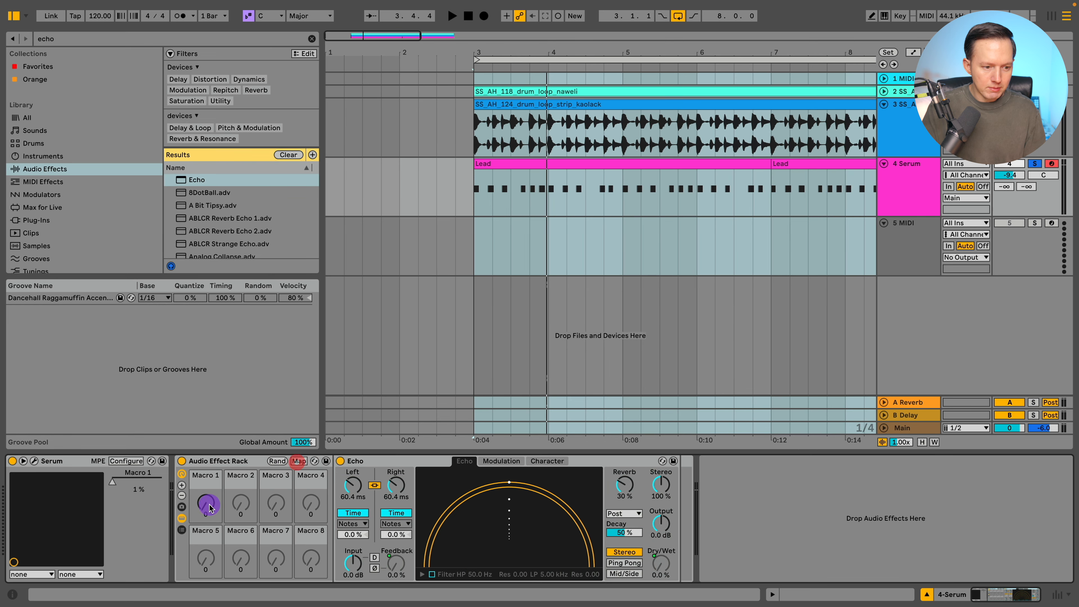
Step: Raise the rack's Macro 1 to 127, start playback, and set Echo's Reverb to 35%
left_click_drag(206, 502, 206, 459)
key("space")
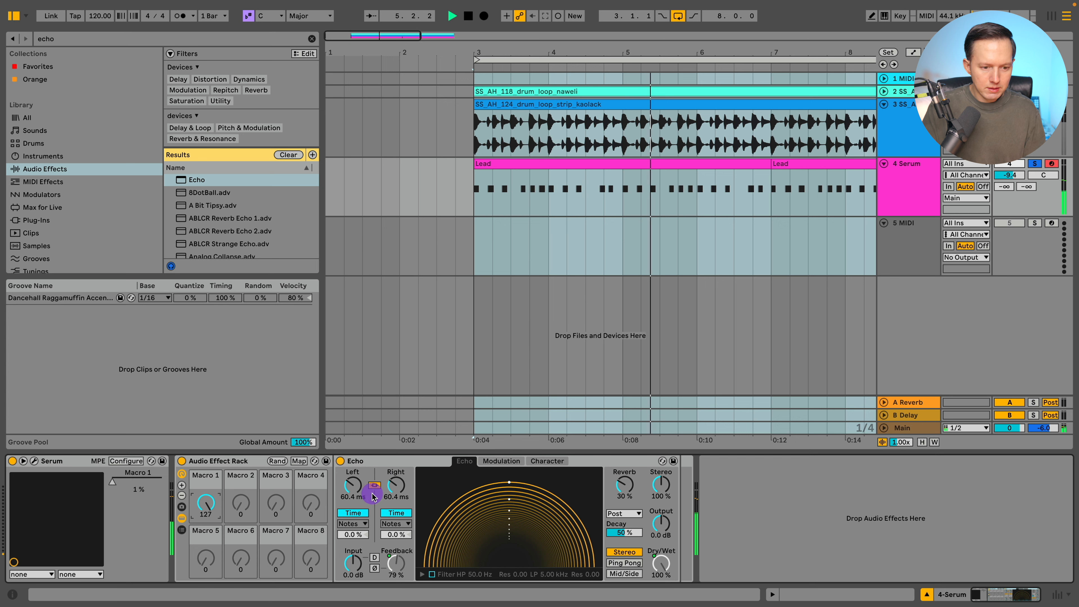
left_click_drag(624, 484, 624, 480)
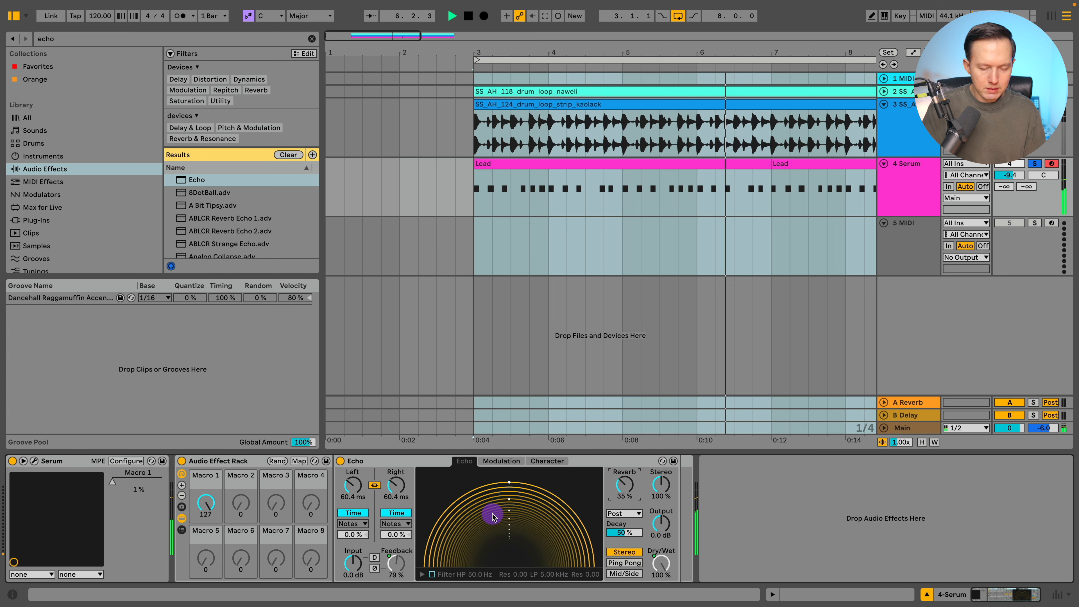
Step: Offset Echo's right delay by 2.6% while auditioning the lead, and reset Macro 1 to 0
left_click_drag(395, 535, 395, 530)
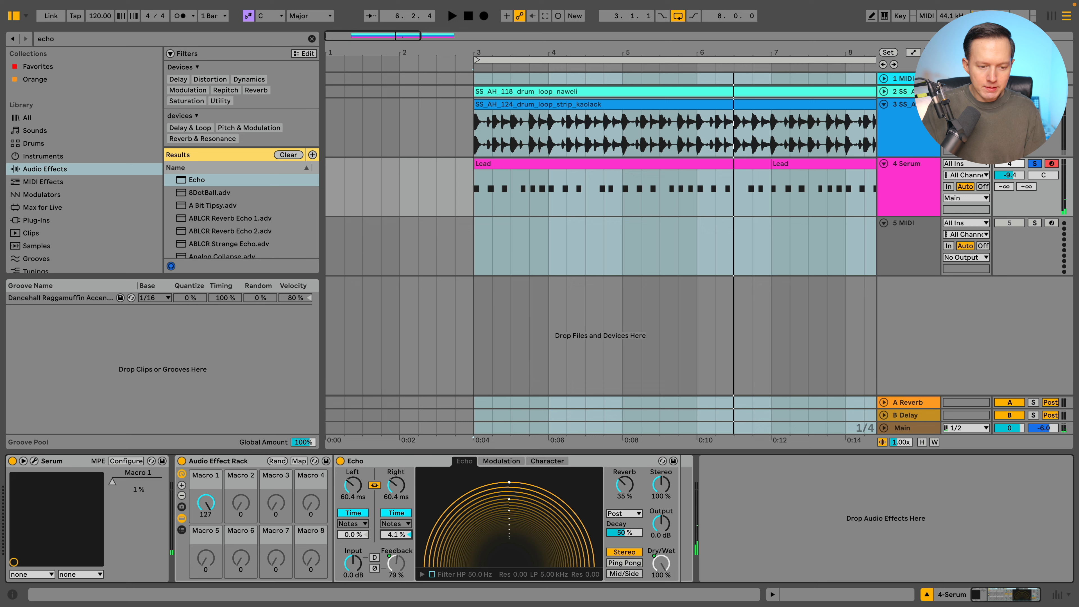
key("space")
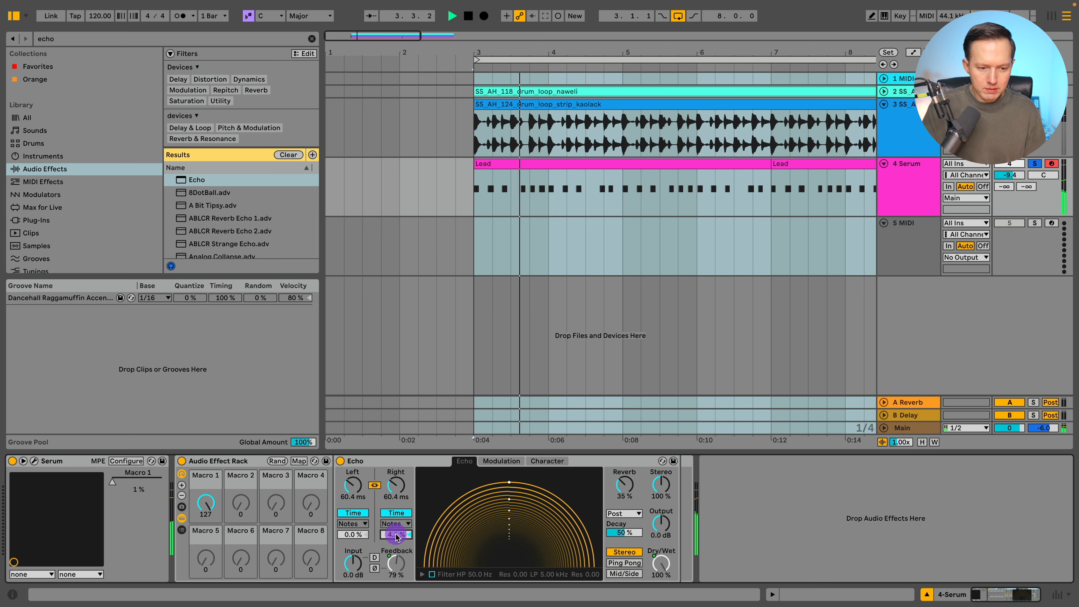
left_click_drag(395, 538, 396, 541)
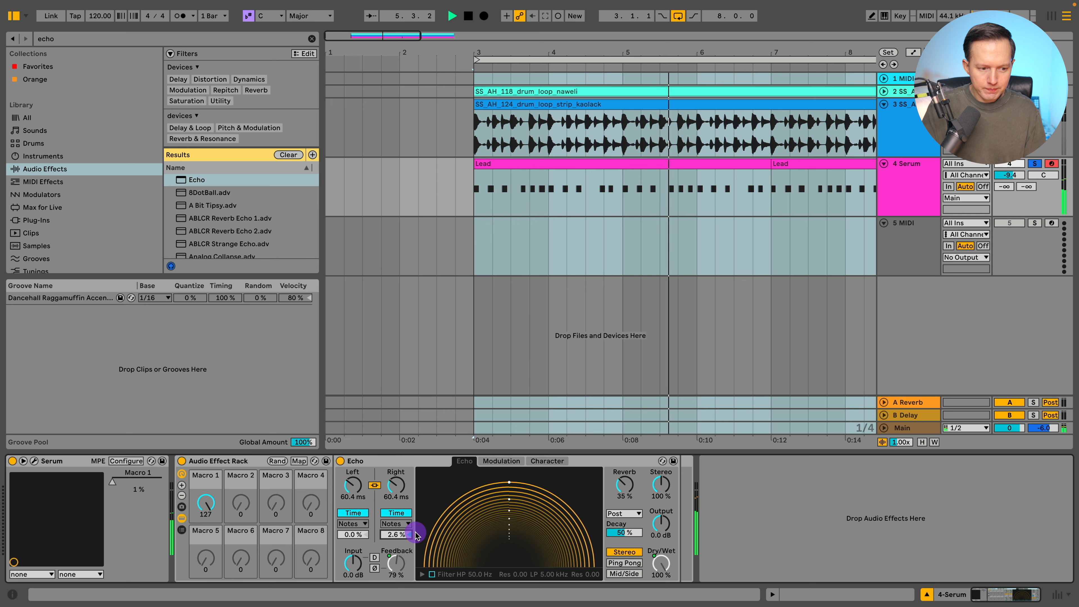
double_click(209, 504)
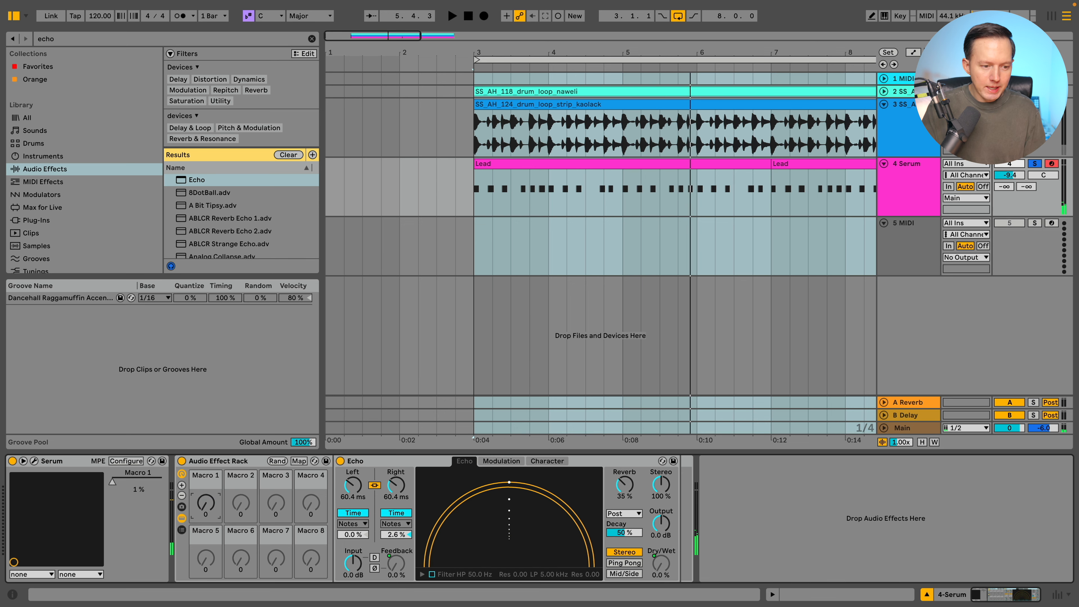
Step: Show Macro 1's automation on the Serum track and draw a ramp from bar 3 rising to about 46 at bar 7, with an immediate drop
right_click(206, 503)
left_click(267, 261)
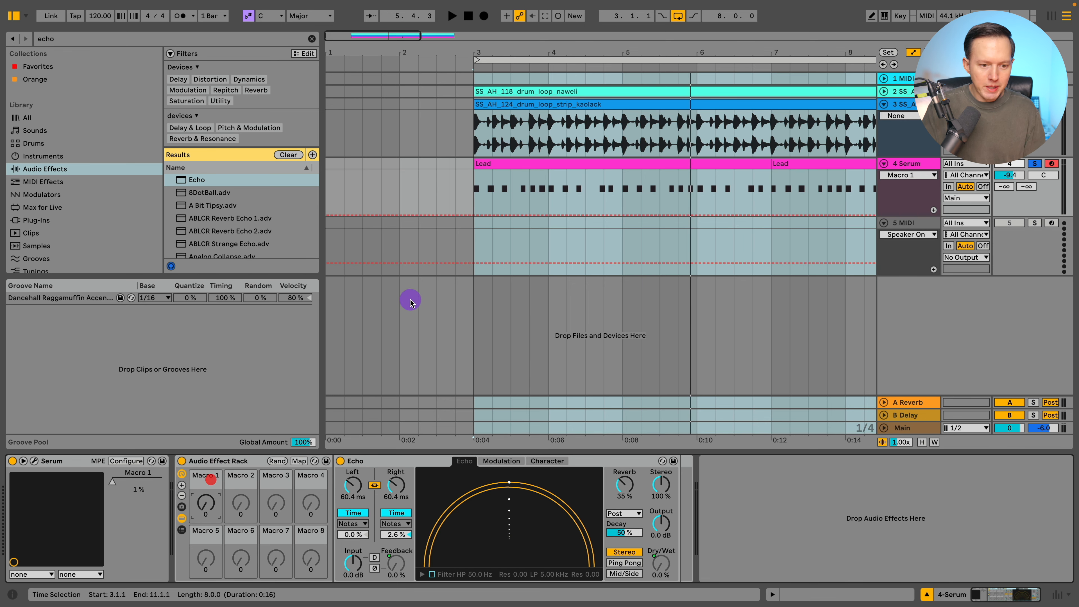
left_click(378, 215)
left_click(377, 213)
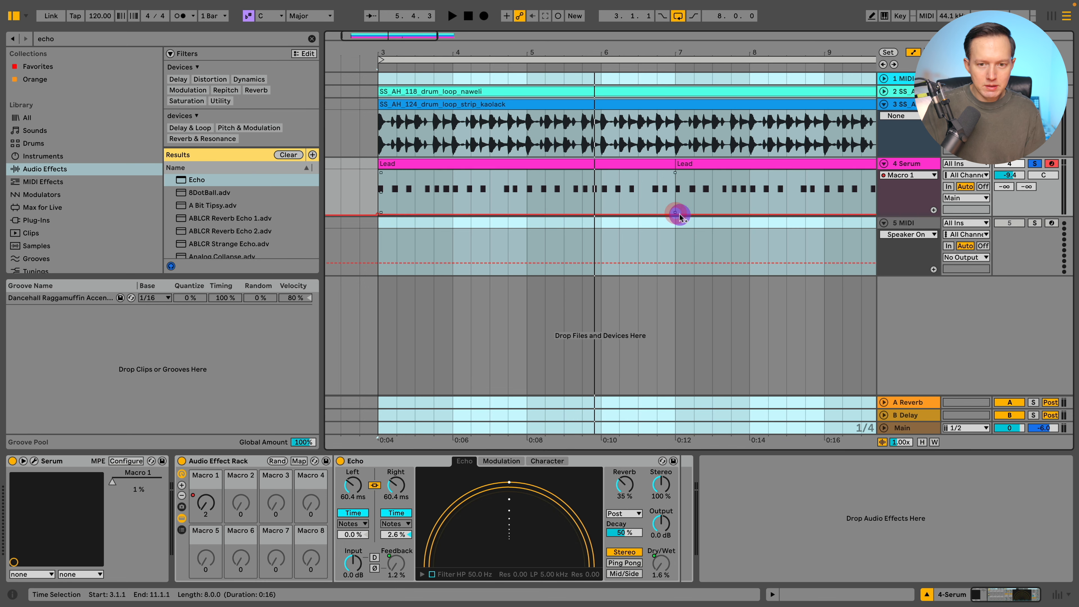
key("Escape")
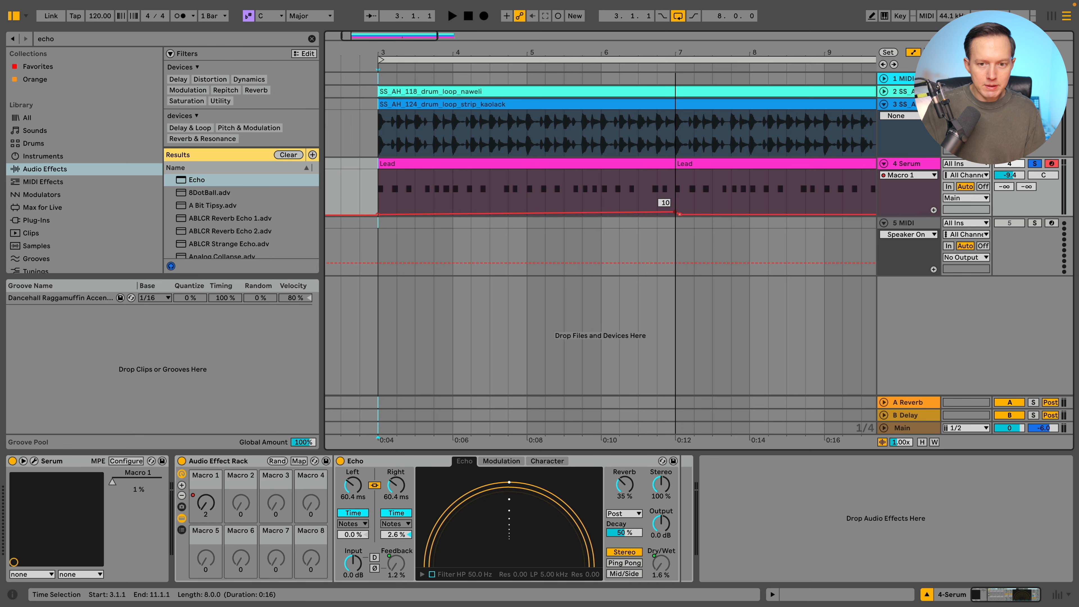
left_click_drag(675, 214, 675, 198)
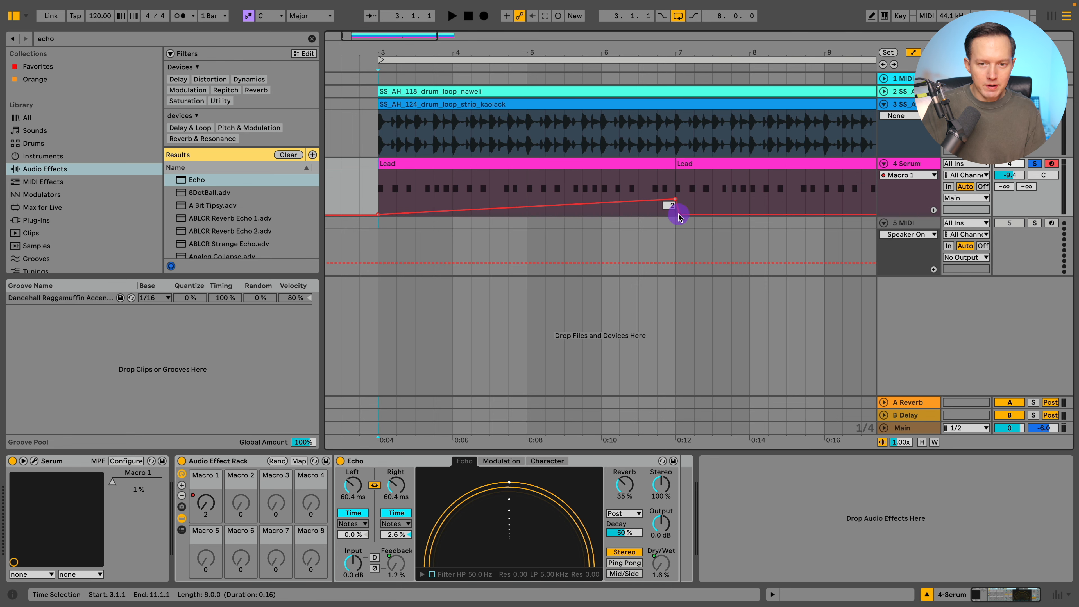
scroll(573, 192, "right", 1)
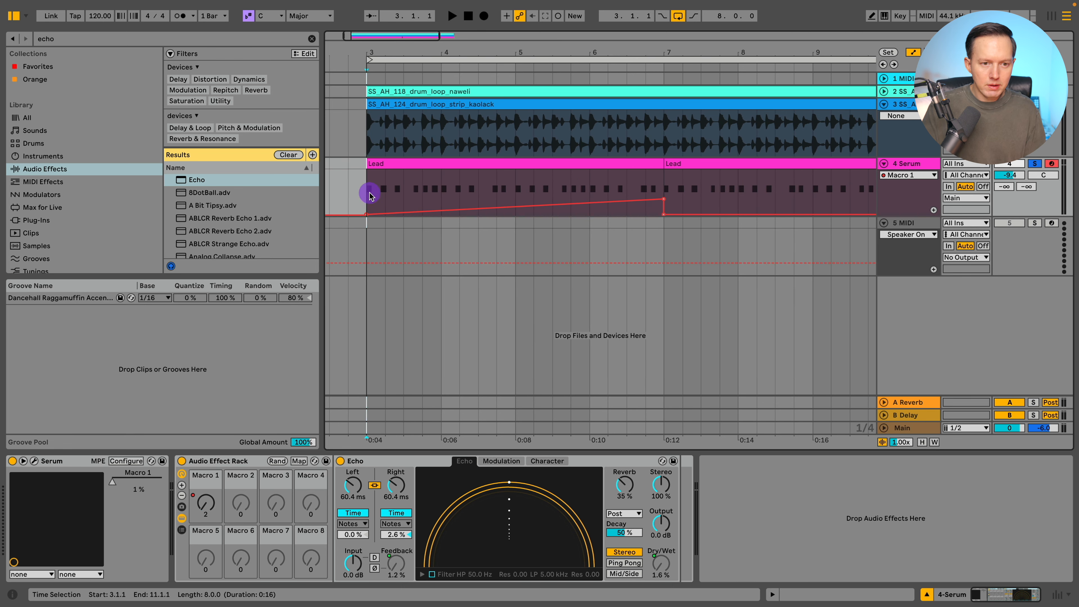
Step: Hide the browser, raise the Macro 1 automation peak at bar 7 to about 59, and play from bar 6
left_click(16, 16)
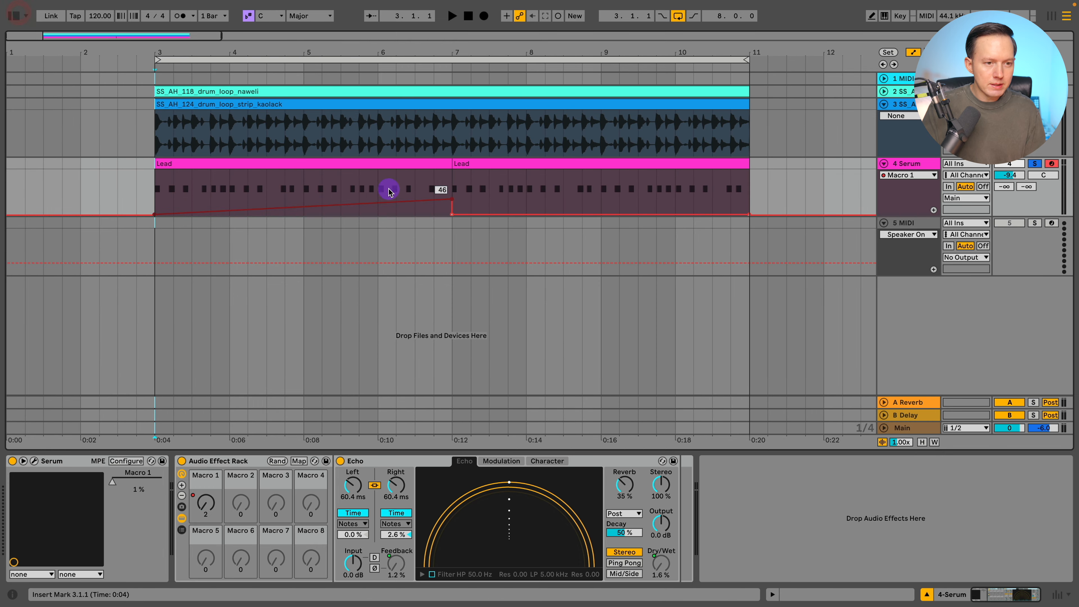
left_click(369, 187)
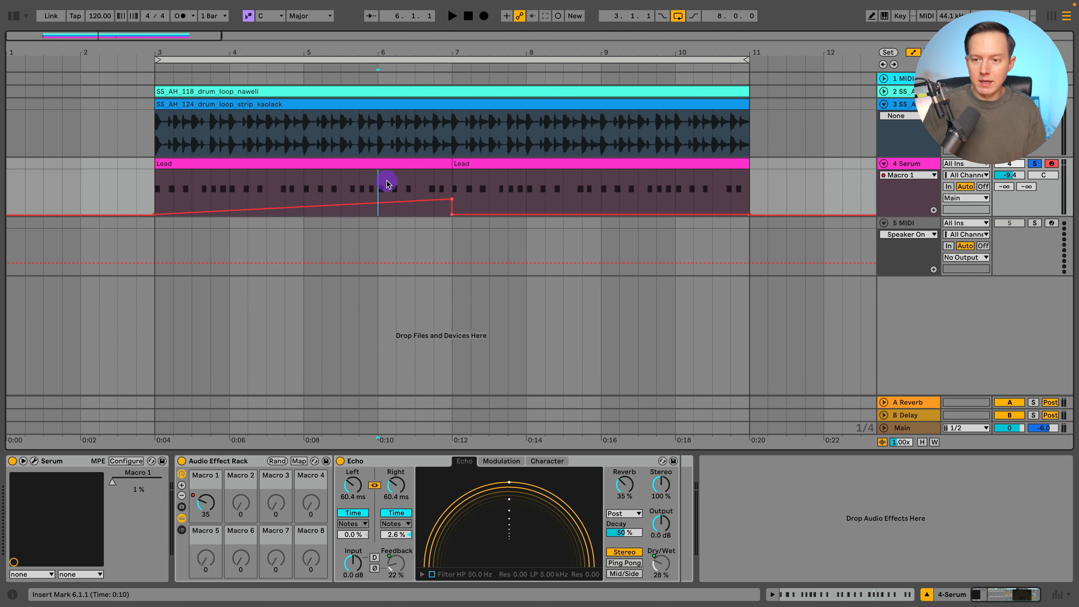
left_click_drag(451, 200, 451, 195)
key("space")
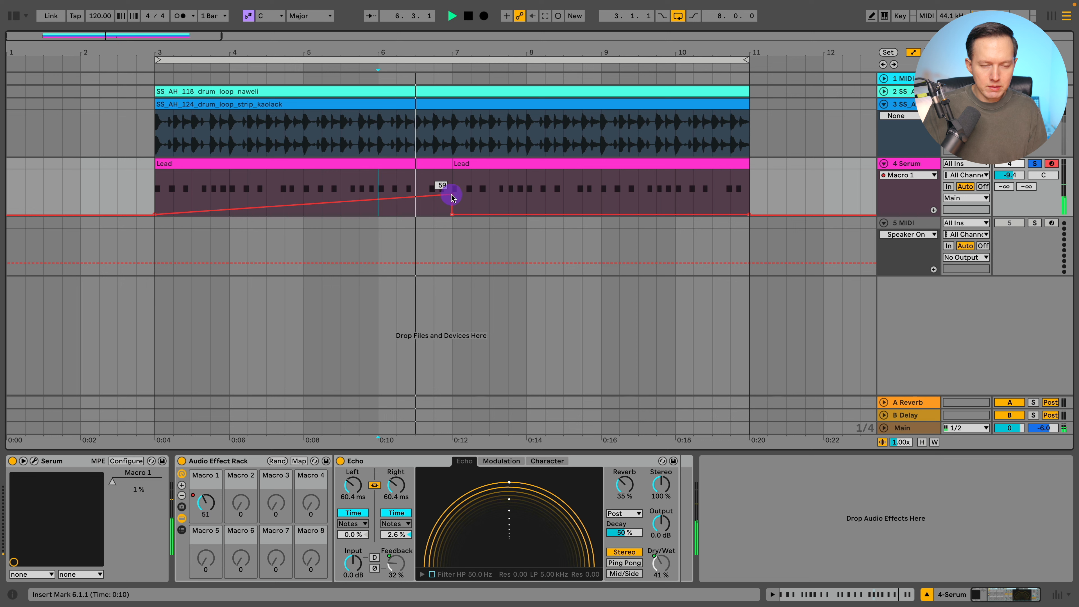
Step: Audition the automation ramp from bar 3 and lower Echo's Reverb to 30%
left_click(151, 193)
key("space")
key("space")
left_click(618, 488)
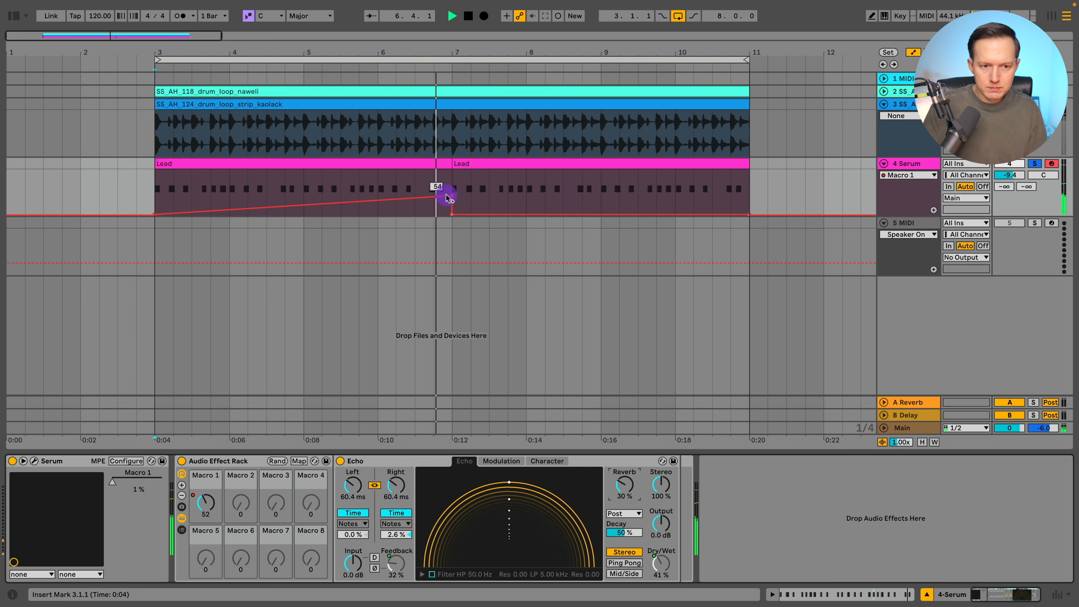
Step: Bend the Macro 1 ramp into a slow-starting curve with a higher peak at bar 7, and audition it from 5.3.1
left_click_drag(451, 196, 404, 191)
key("space")
key("space")
left_click(335, 186)
key("space")
key("space")
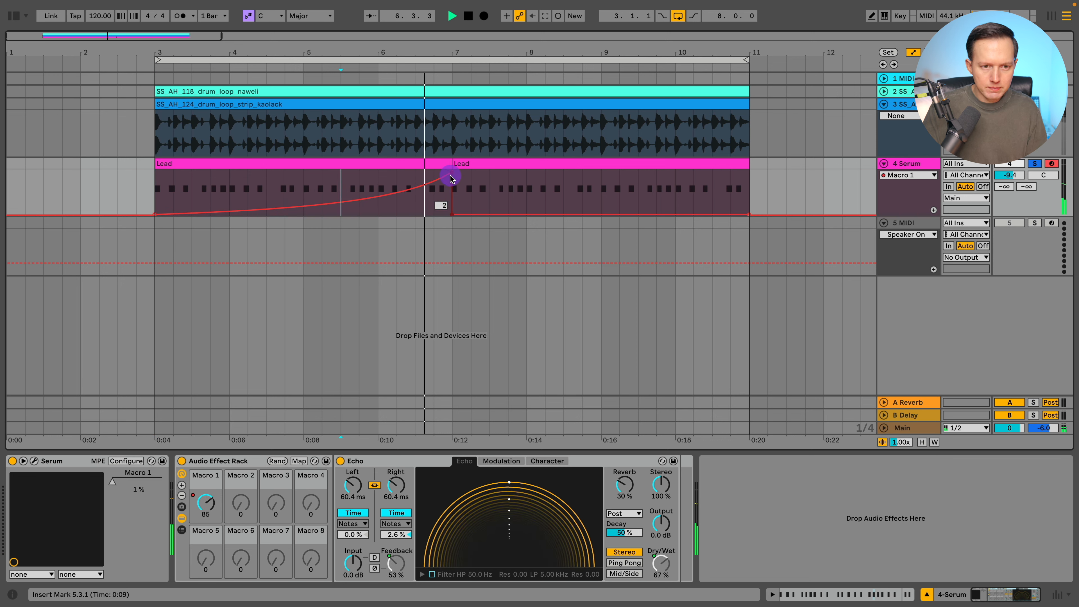
Step: Lower the automation peak at bar 7 slightly, unsolo the Serum track, and play the full mix from bar 3
left_click_drag(451, 178, 452, 185)
left_click(156, 187)
left_click(1034, 164)
key("space")
key("space")
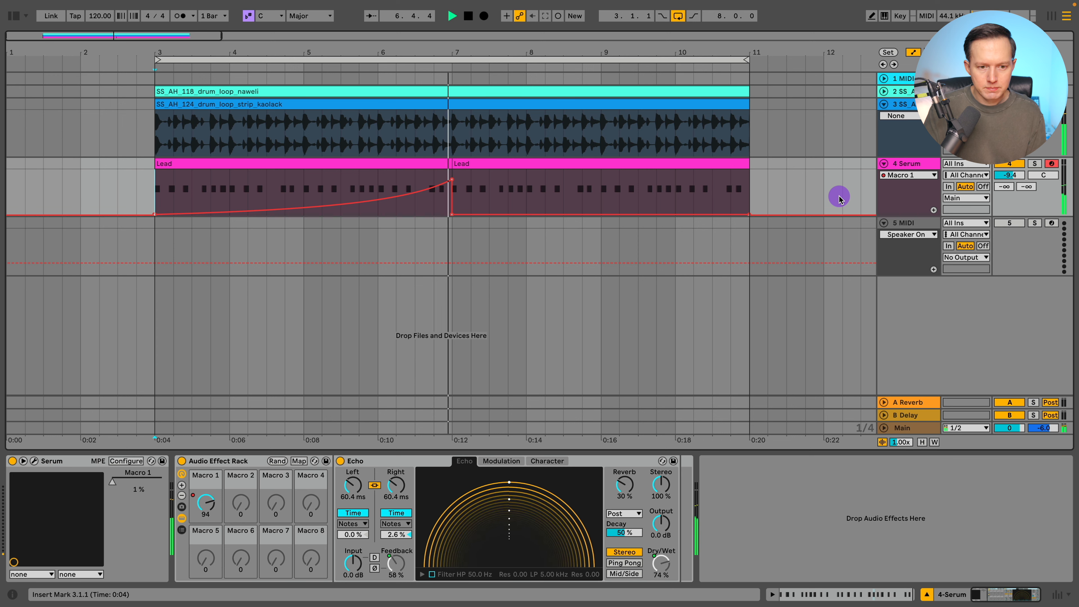
Step: Lower the Macro 1 automation peak at bar 7 to about 73 and audition it from 6.3.1
left_click_drag(452, 180, 452, 190)
left_click(415, 181)
key("space")
key("space")
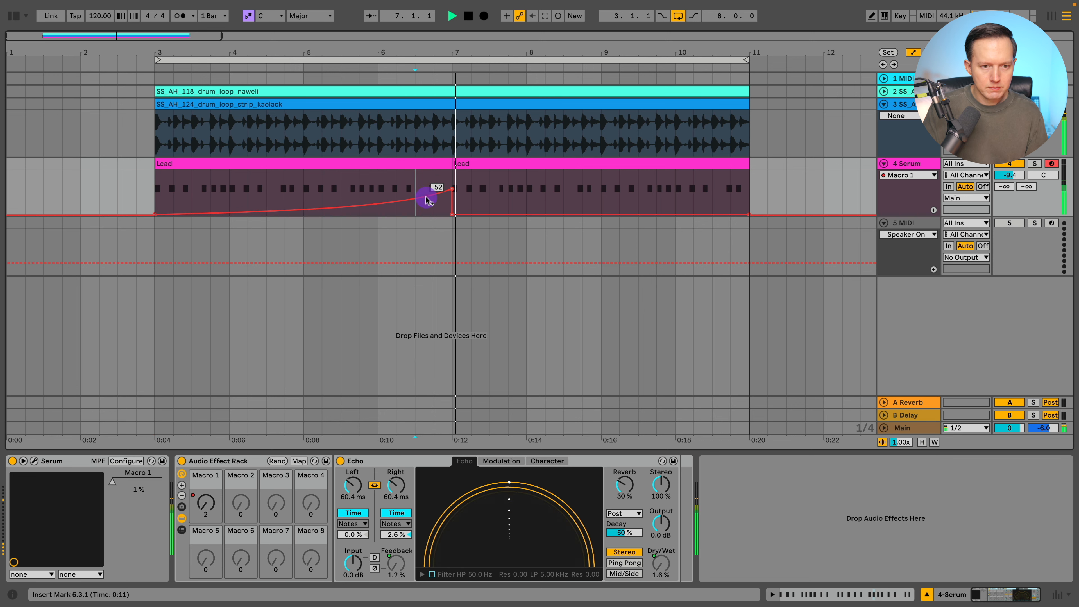
key("space")
key("space")
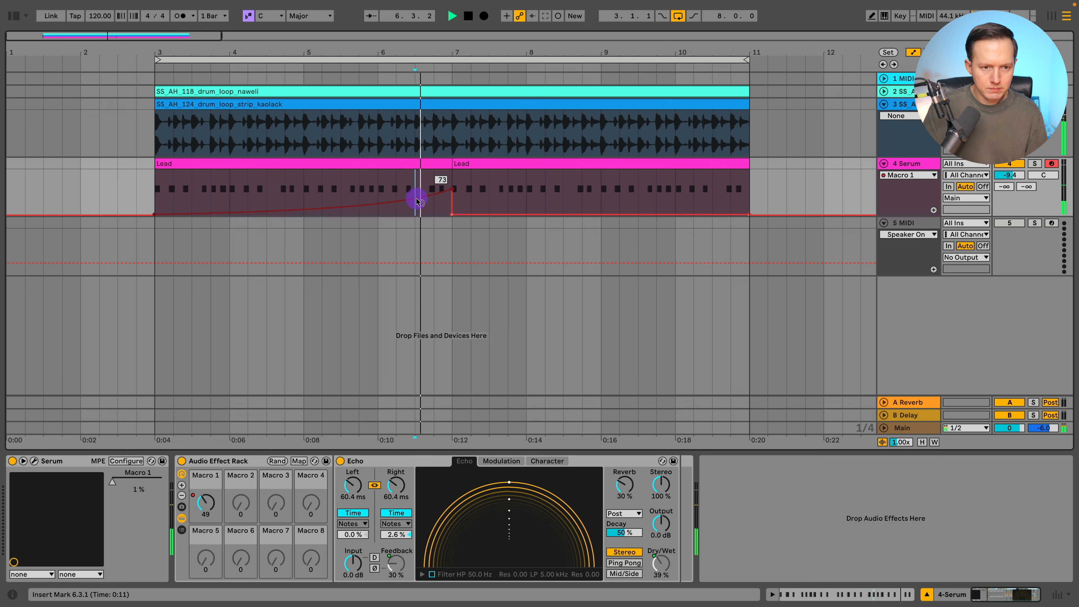
Step: Audition the automated lead in the mix from 6.2.1 and solo the Serum track to hear it alone
left_click(397, 181)
key("space")
key("space")
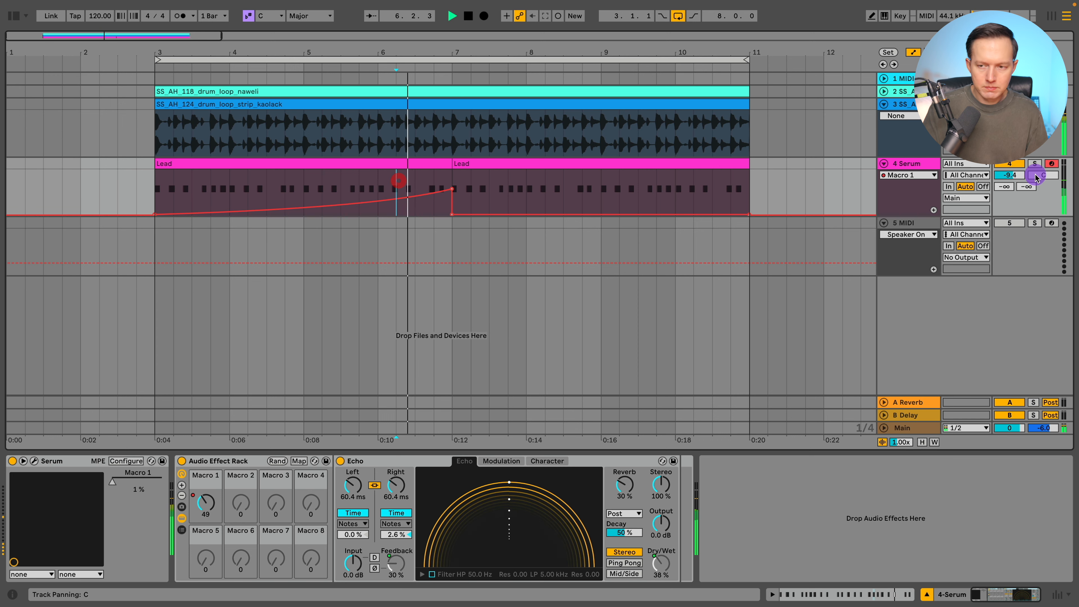
left_click(1031, 162)
key("space")
key("space")
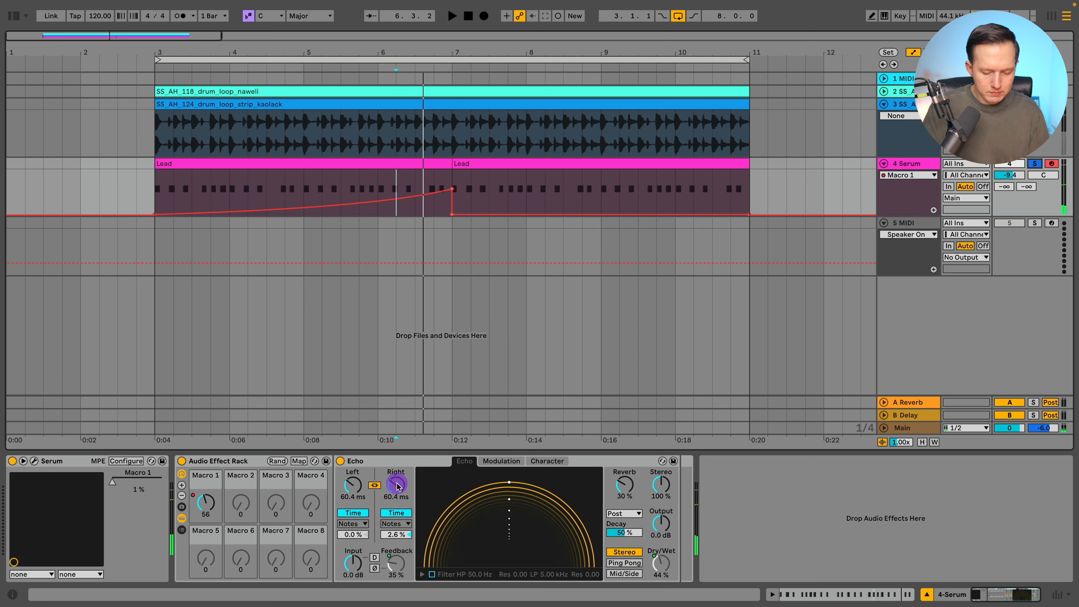
Step: Set Echo's delay time to 70.7 ms with 0% right offset and its Reverb to 34%, auditioning from bars 5 and 3
left_click_drag(398, 487, 397, 480)
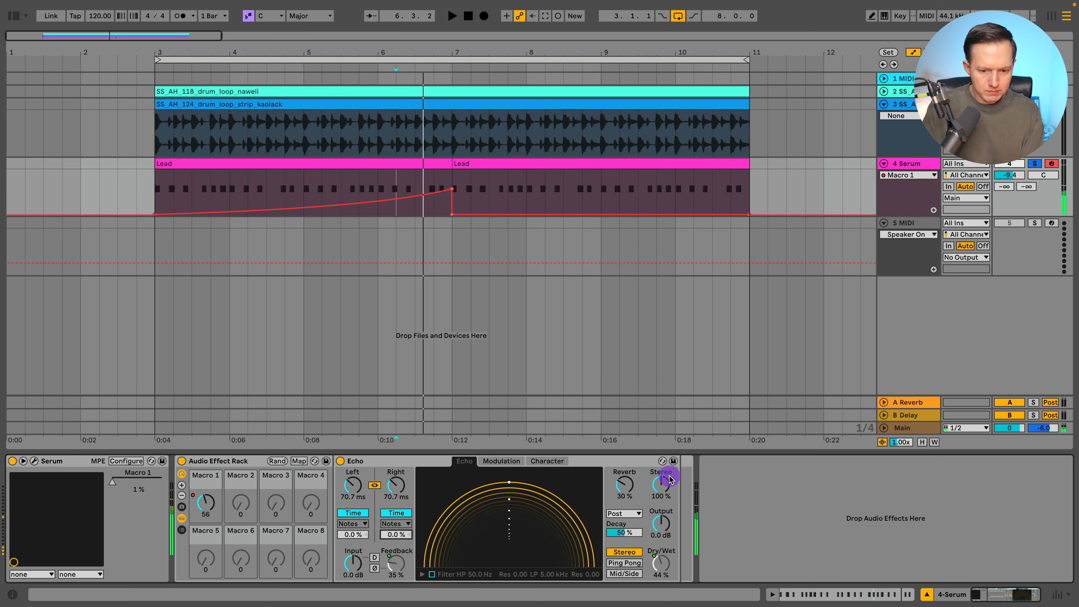
key("space")
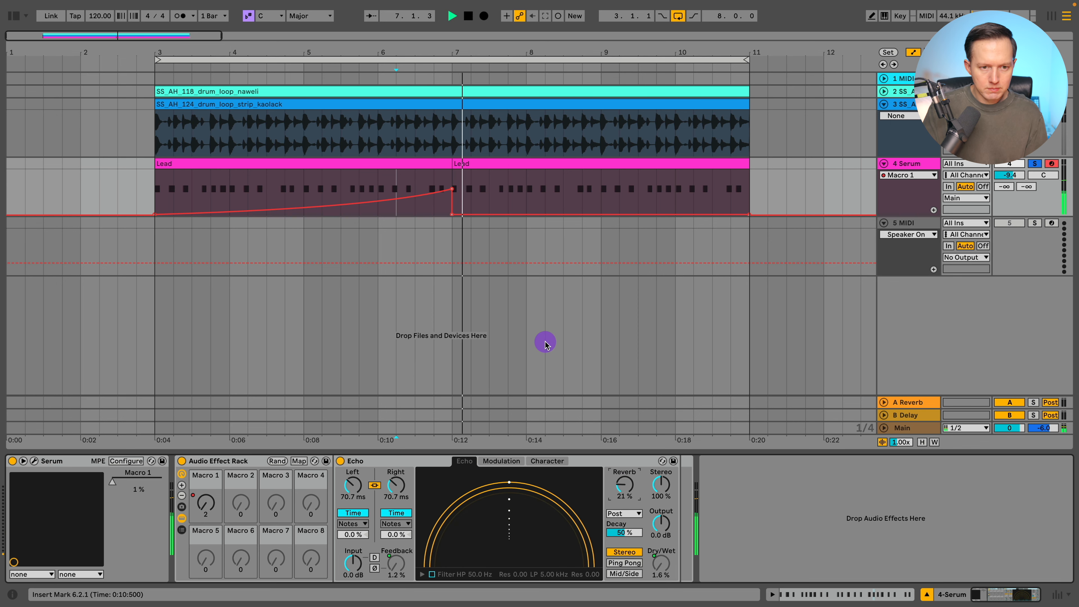
left_click(304, 188)
left_click(614, 481)
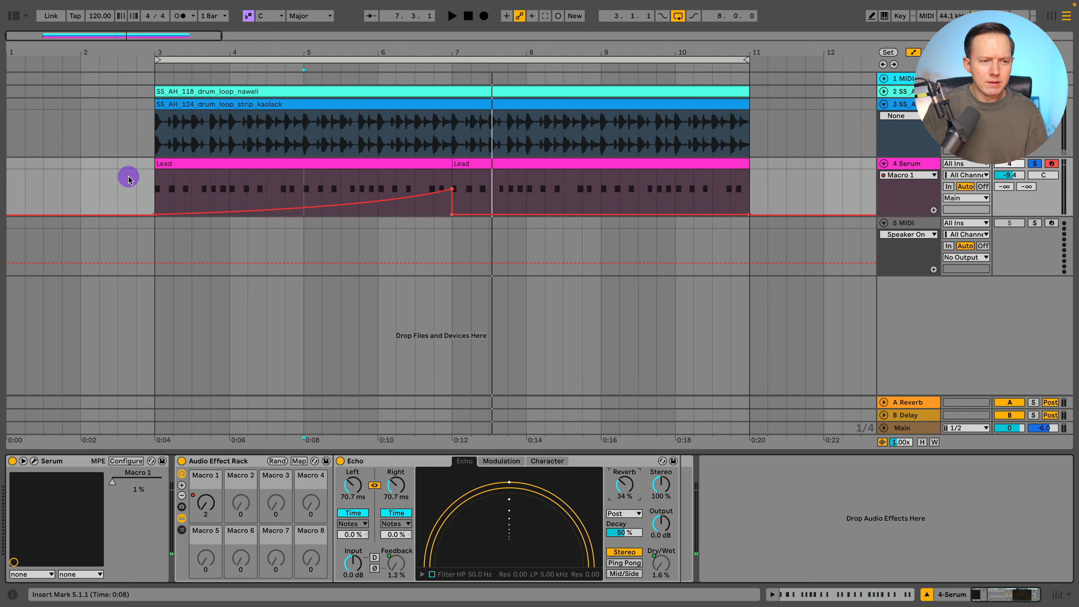
left_click(155, 184)
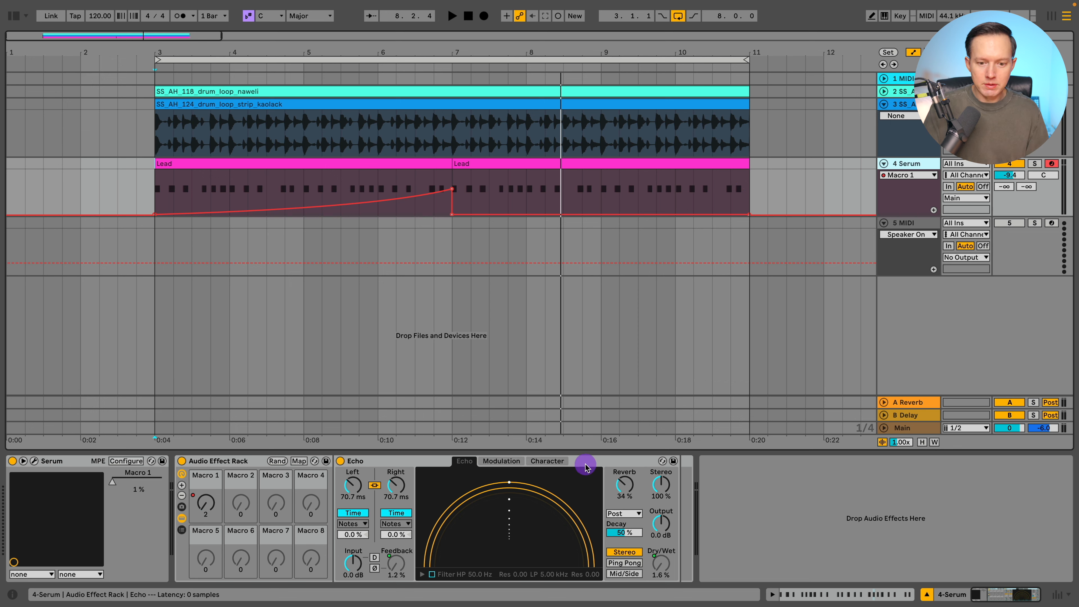
Step: Bypass the Audio Effect Rack that contains Echo
left_click(235, 465)
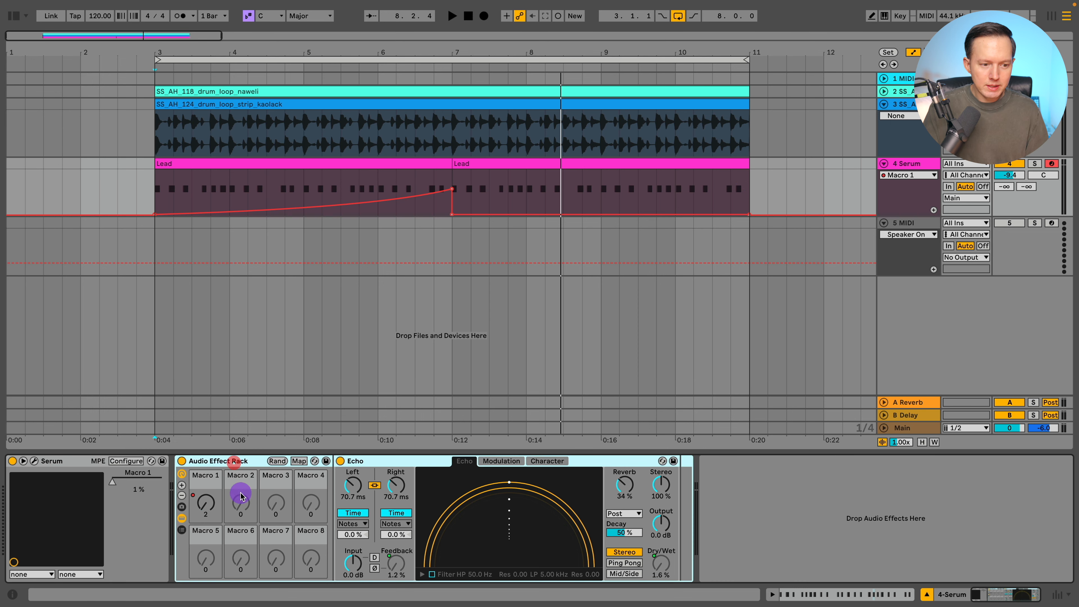
left_click(381, 464)
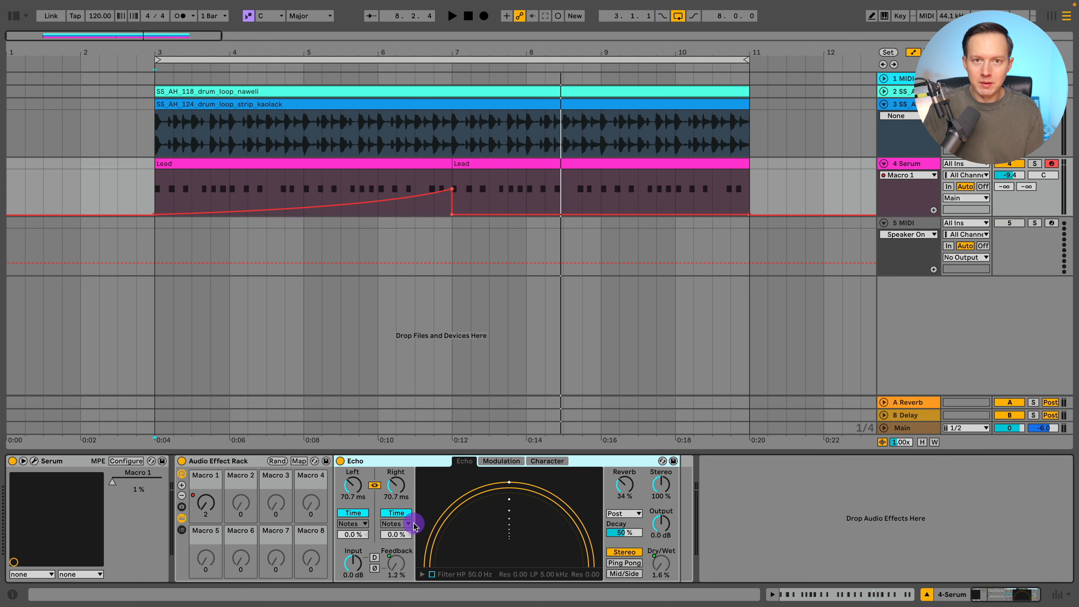
left_click(183, 461)
Step: Open the Serum plug-in, assign its Macro 1 to the Env 1 Release, and raise Macro 1 to 100%
left_click(34, 461)
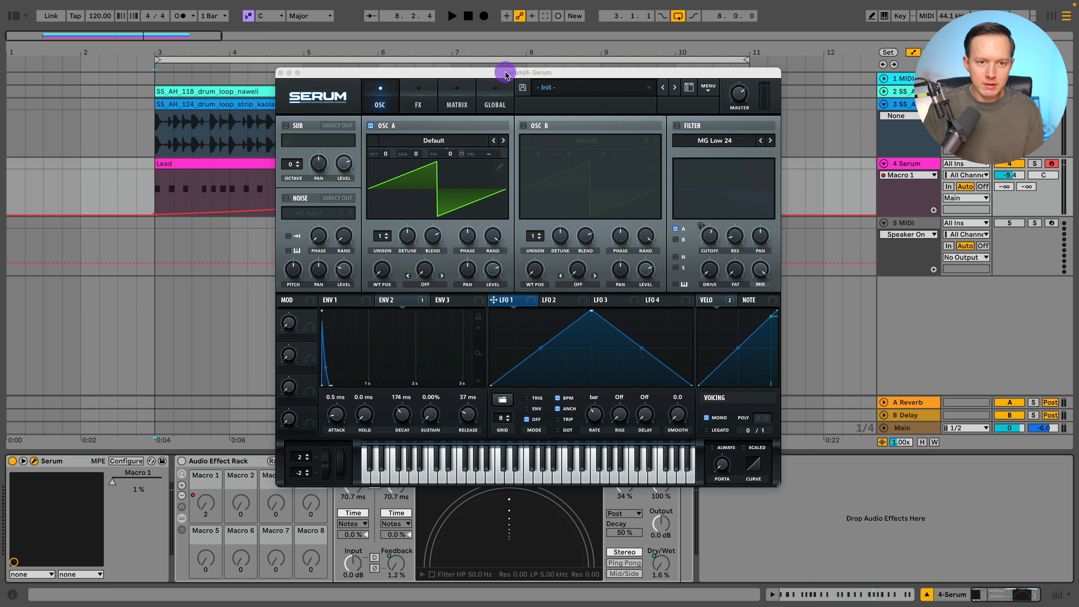
left_click_drag(506, 75, 500, 57)
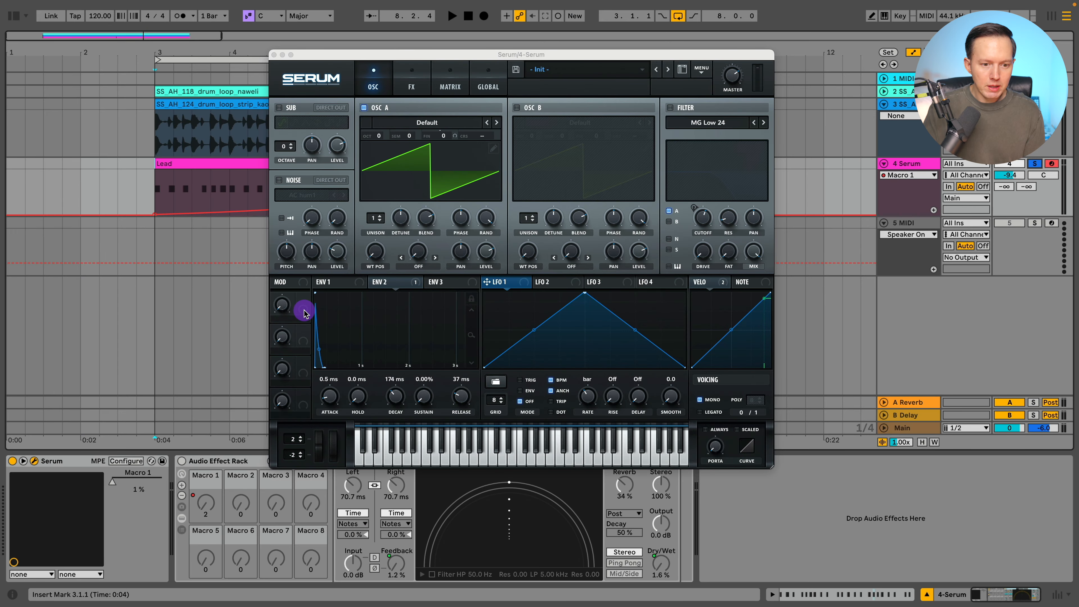
left_click_drag(303, 313, 459, 394)
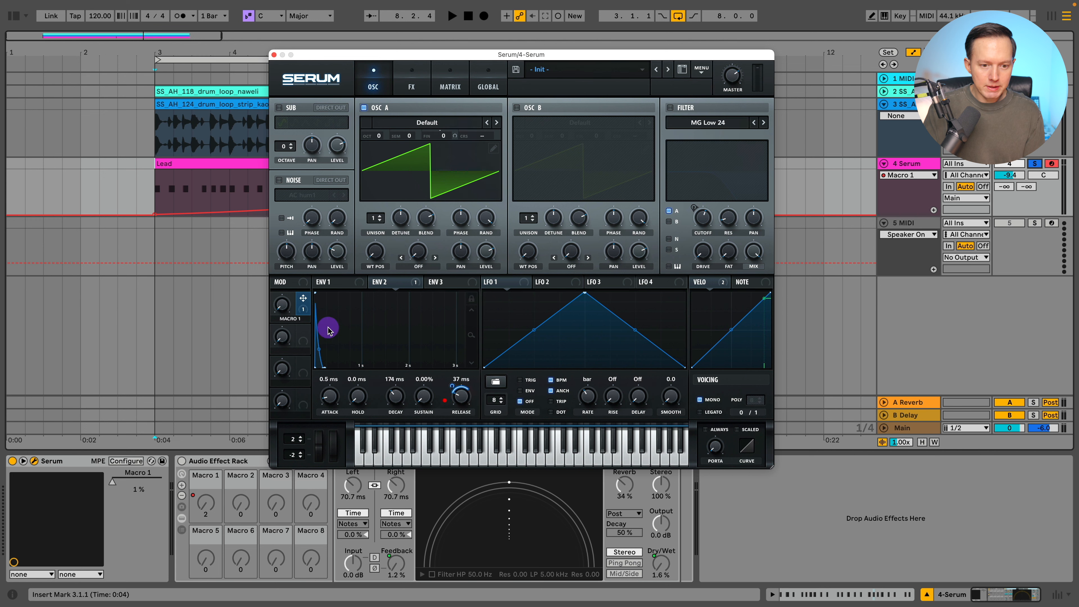
left_click_drag(283, 307, 303, 322)
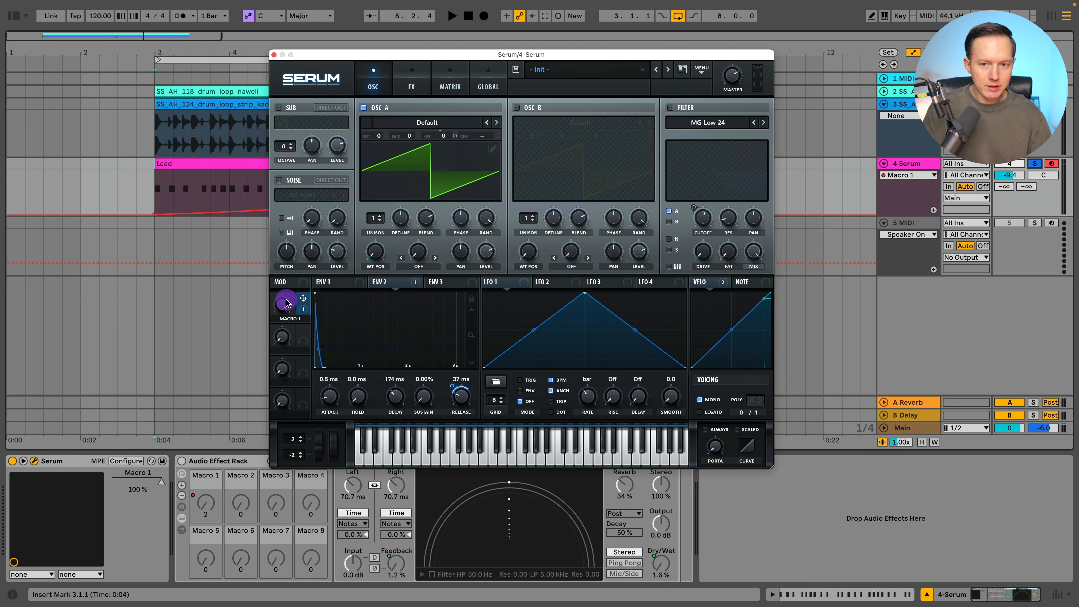
Step: Remove Macro 1's modulation from the Env 2 Release, assign Macro 1 to the Env 1 Release, and audition the lead
key("space")
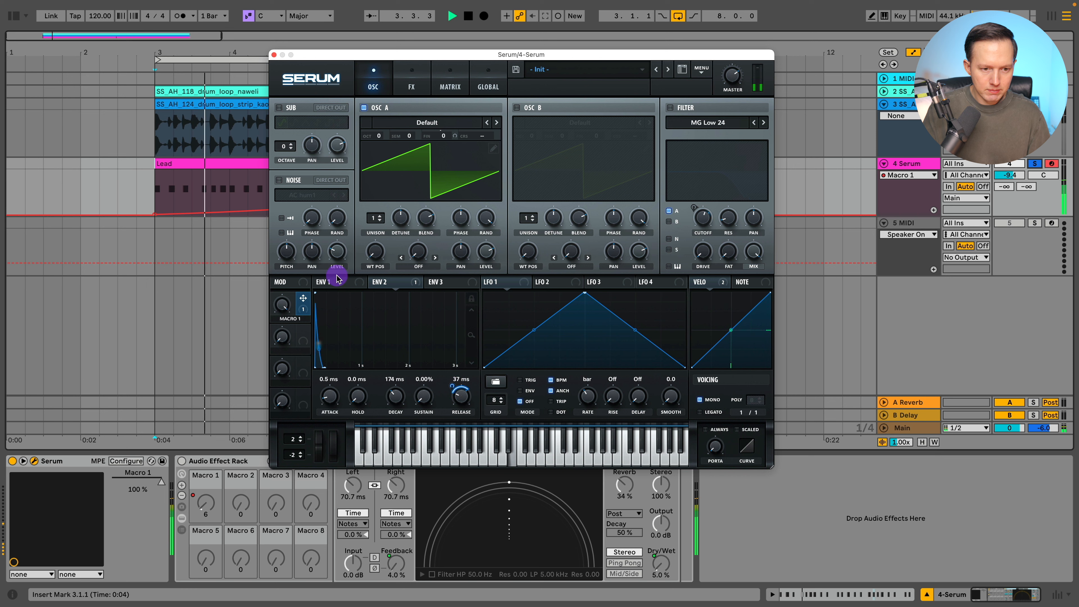
key("space")
left_click(341, 284)
left_click(382, 284)
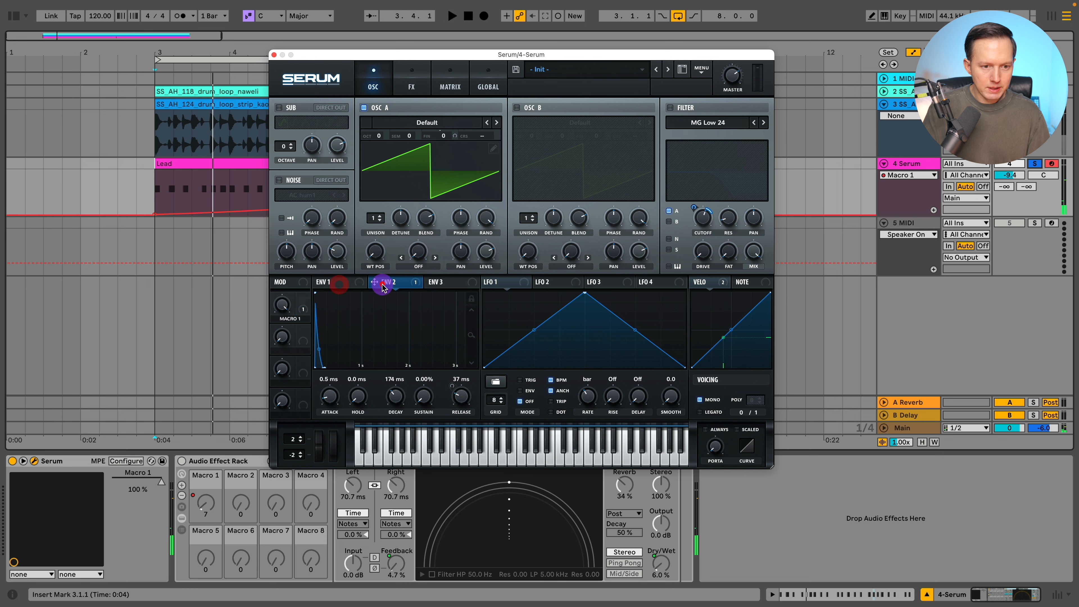
right_click(470, 401)
left_click(518, 437)
left_click(332, 282)
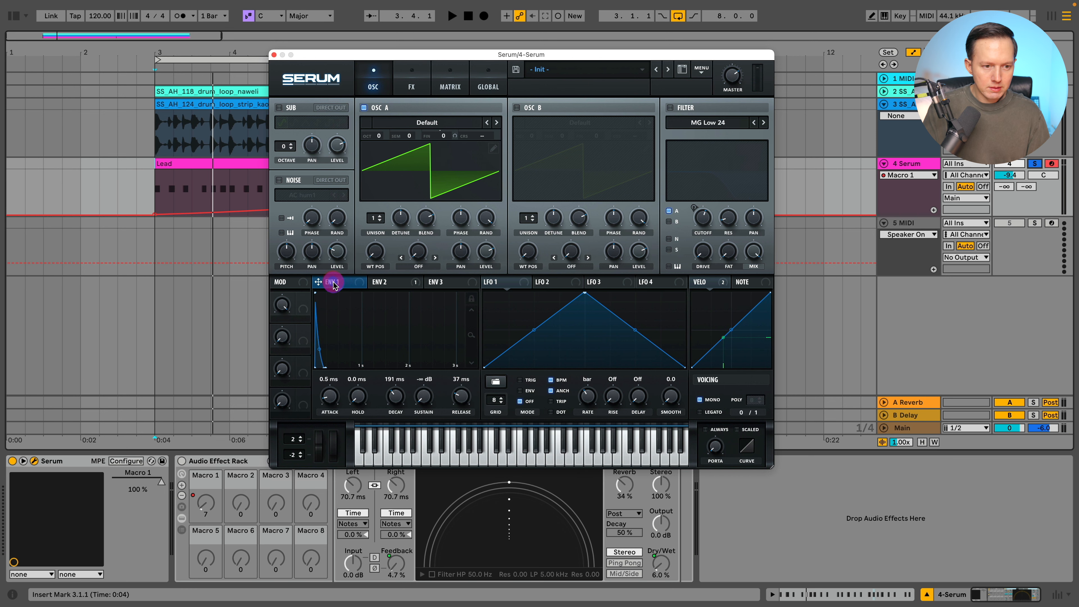
left_click_drag(300, 313, 453, 386)
key("space")
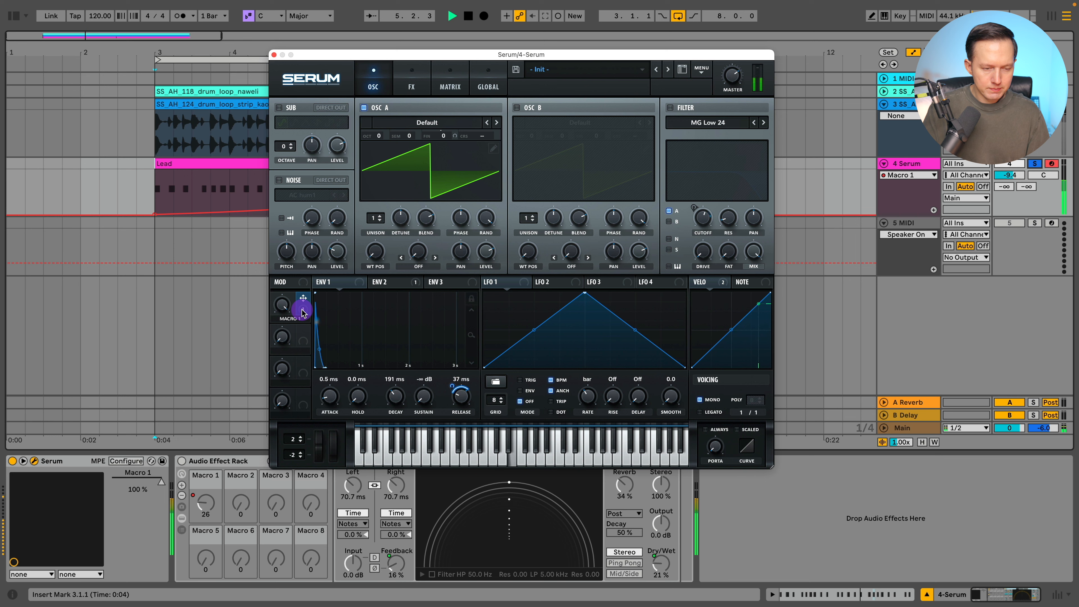
Step: Adjust the mix and feedback of Serum's Delay effect while auditioning the lead
left_click(411, 82)
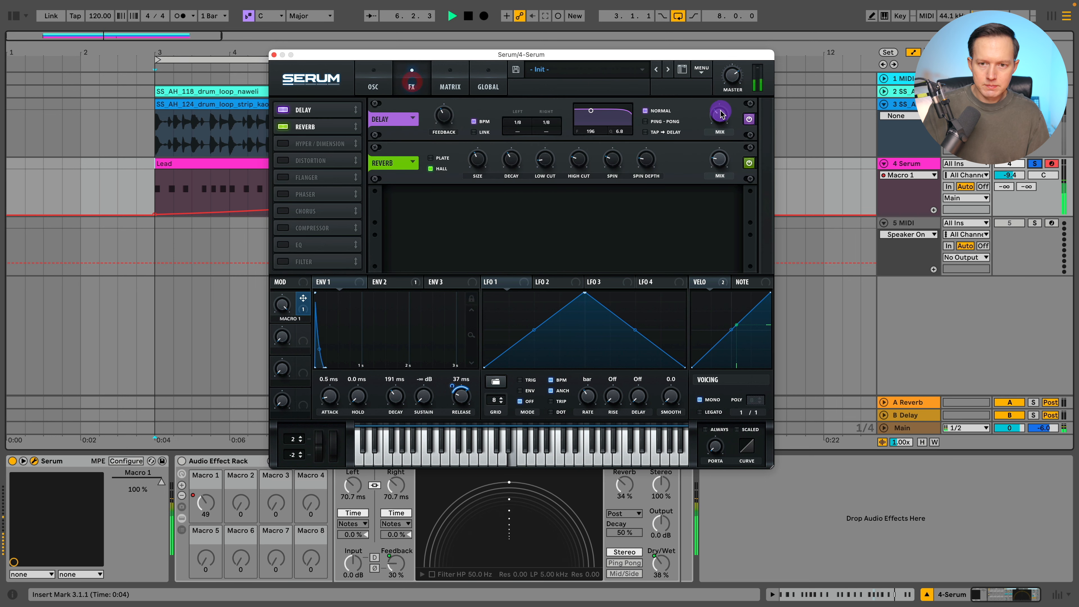
left_click_drag(721, 113, 719, 131)
left_click_drag(441, 117, 444, 131)
left_click_drag(721, 118, 724, 106)
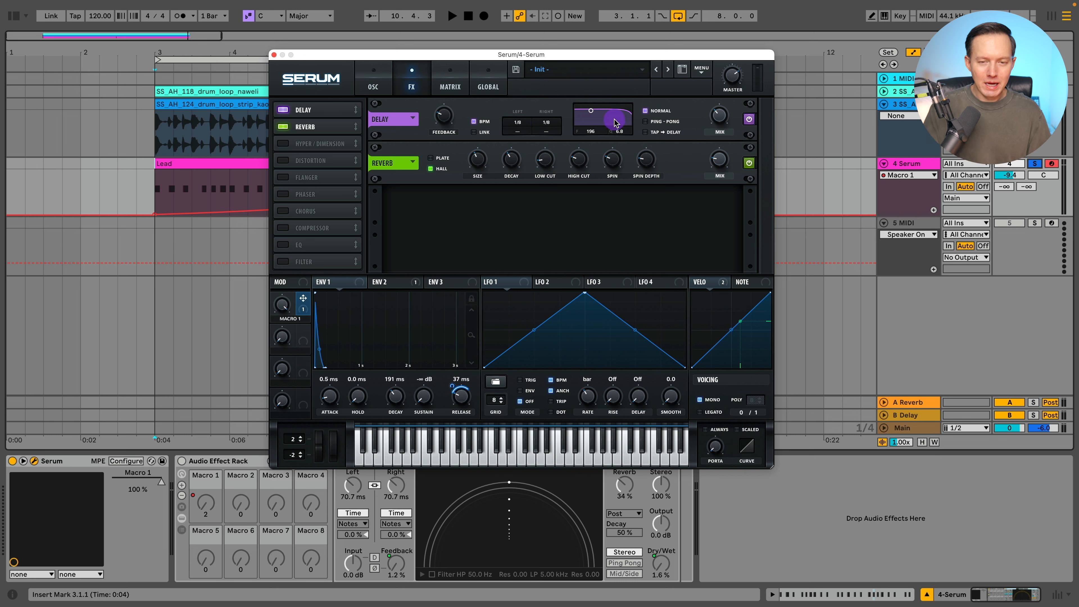
key("space")
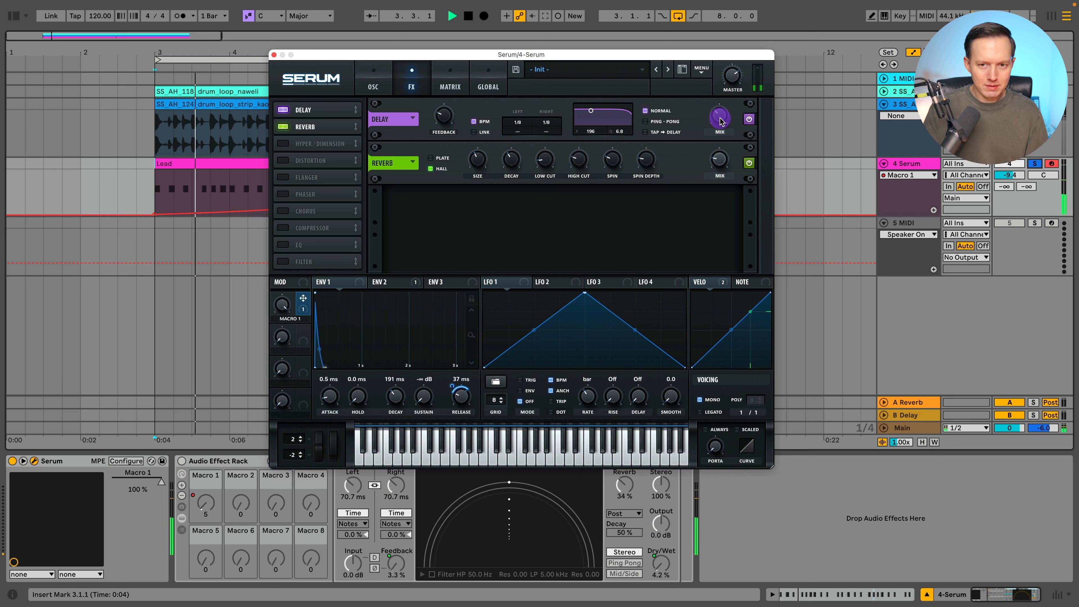
Step: Assign Serum's Macro 1 to the Env 1 Sustain as well, adjust the modulation amount, and close the plug-in
left_click(373, 84)
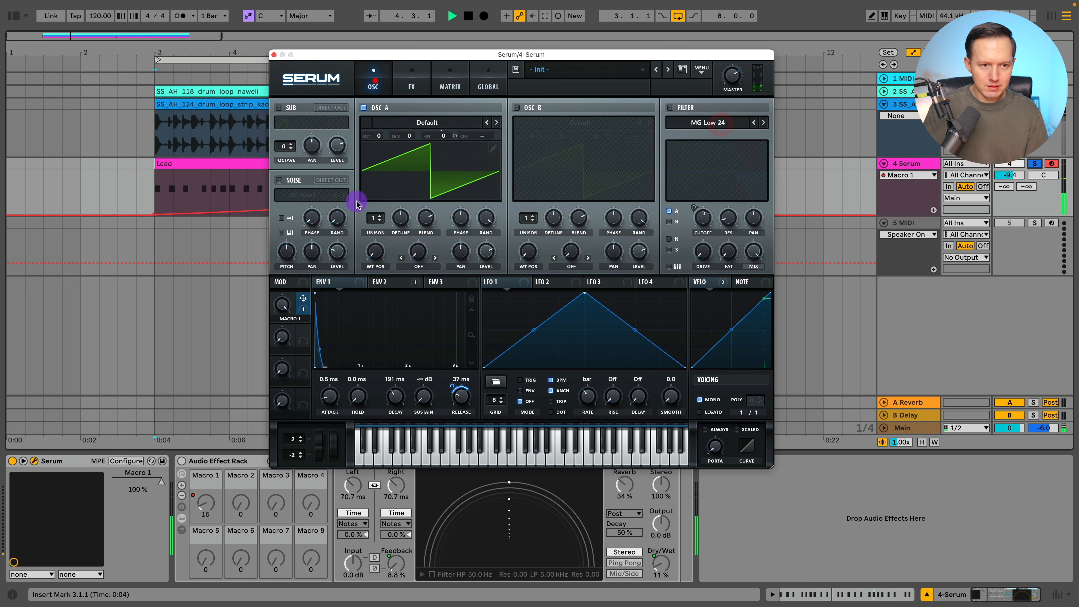
left_click_drag(298, 315, 425, 440)
left_click_drag(446, 396, 454, 394)
left_click(274, 54)
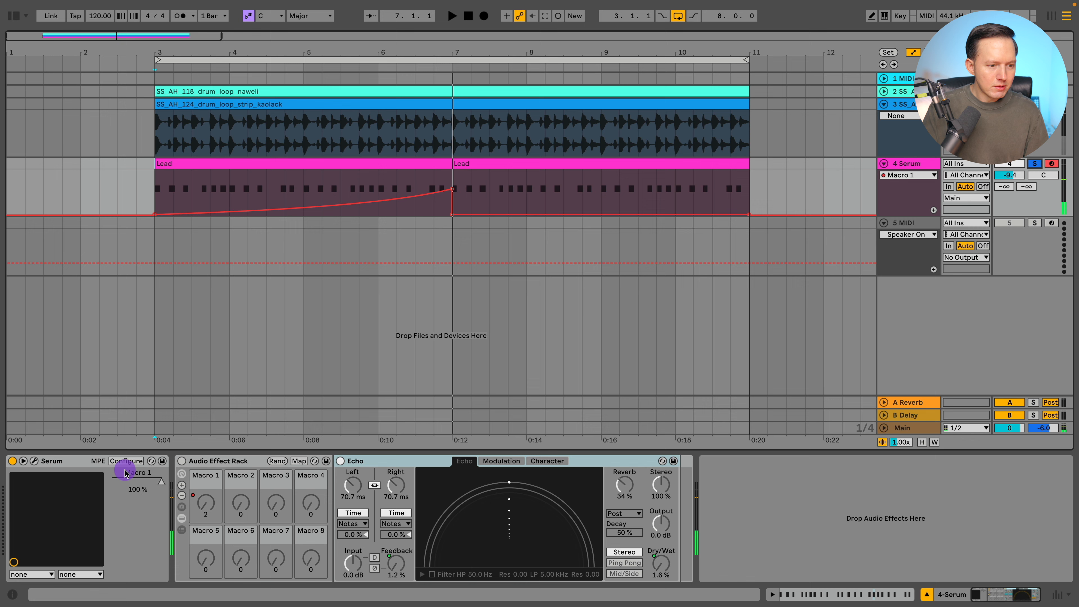
Step: Configure Serum's Macro 1 as a device parameter and show its automation on the Serum track
left_click(126, 462)
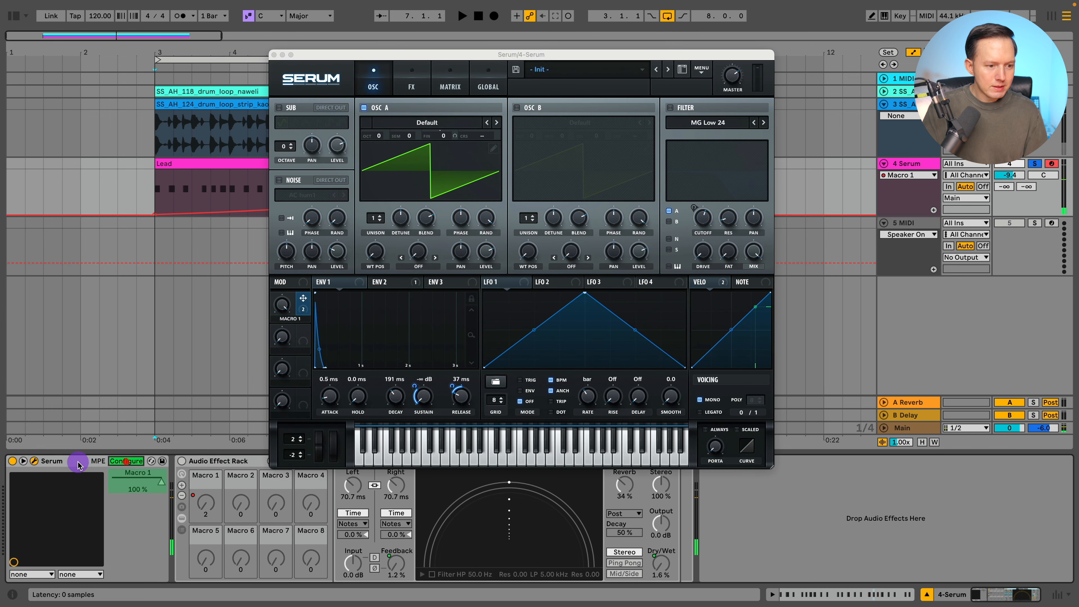
left_click(283, 307)
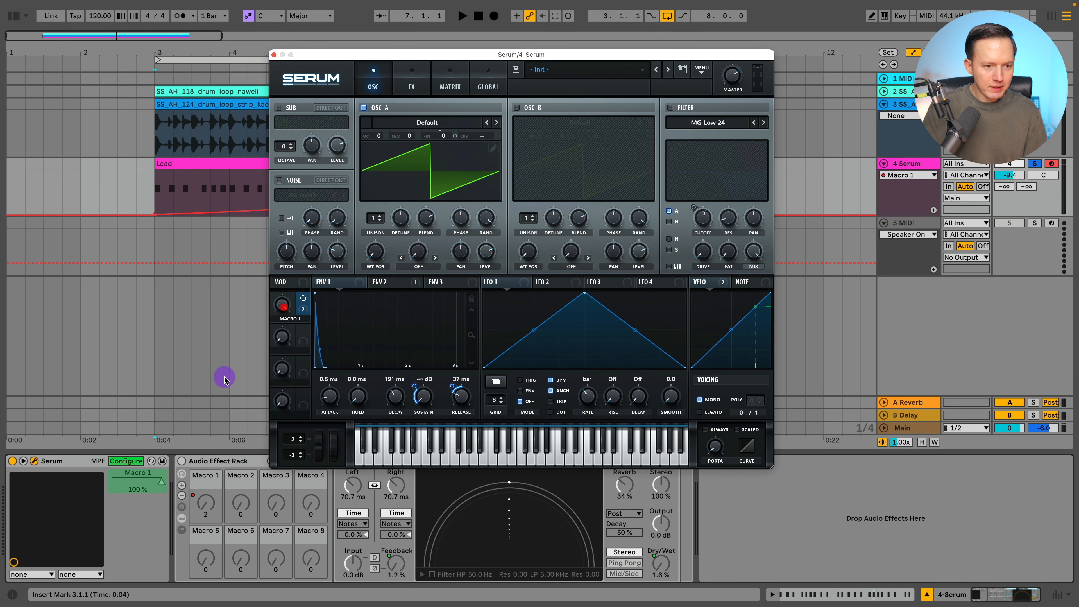
left_click(125, 461)
right_click(138, 472)
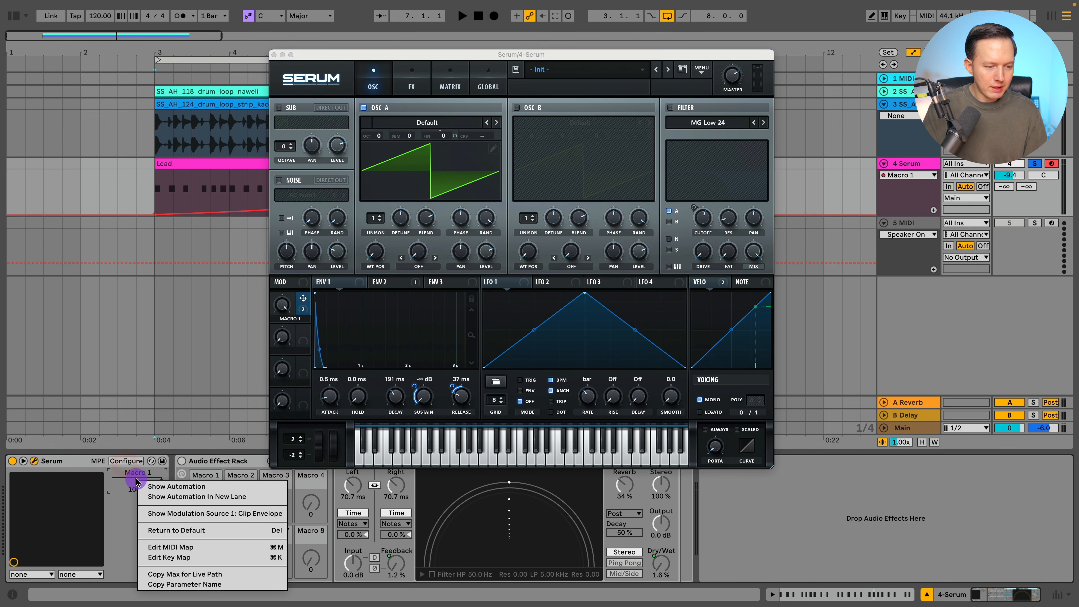
left_click(158, 486)
left_click(275, 56)
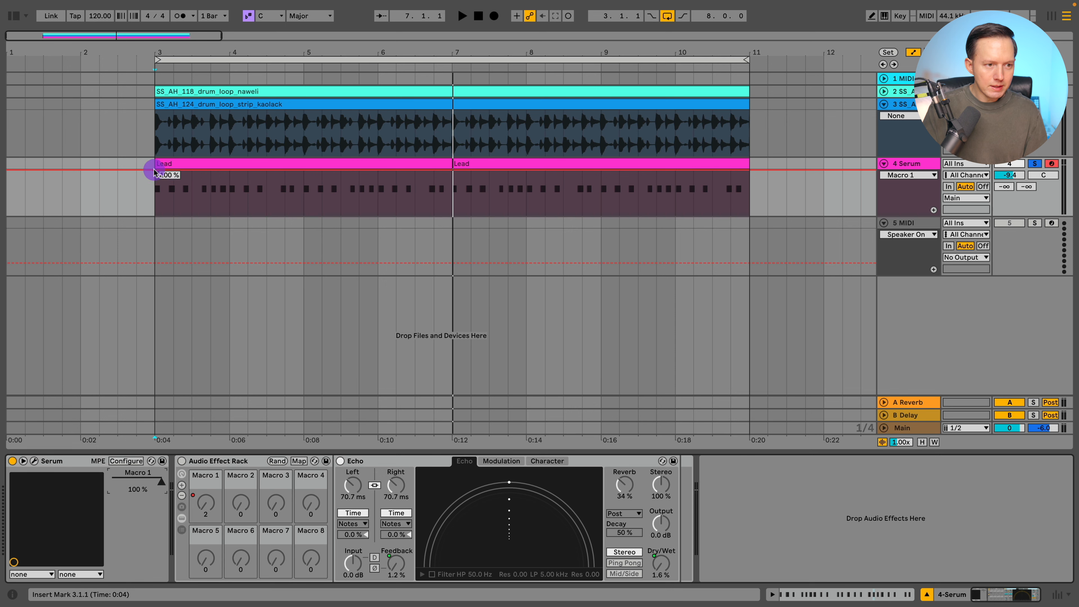
Step: Draw a Macro 1 automation ramp from 0% at bar 3 to 100% at bar 7 and audition it from bar 3
left_click_drag(154, 170, 154, 215)
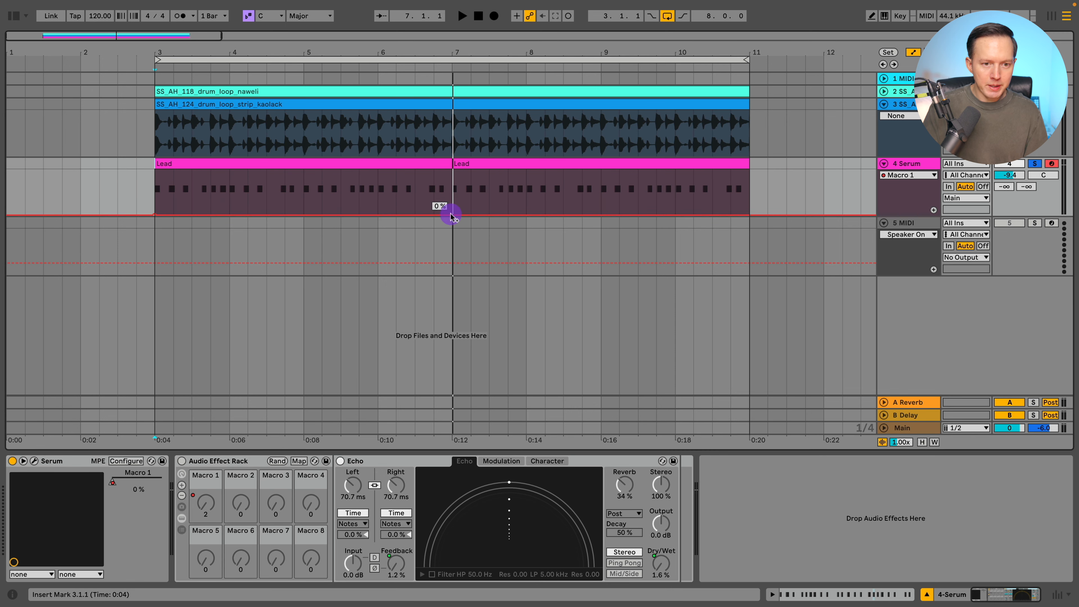
left_click_drag(451, 215, 452, 170)
left_click(454, 184)
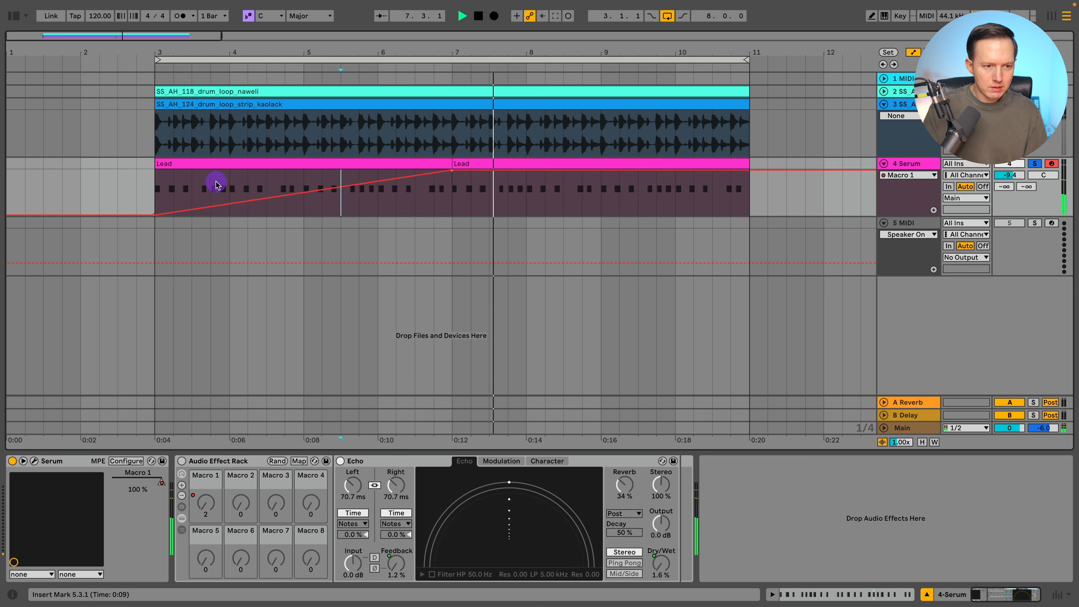
left_click(155, 181)
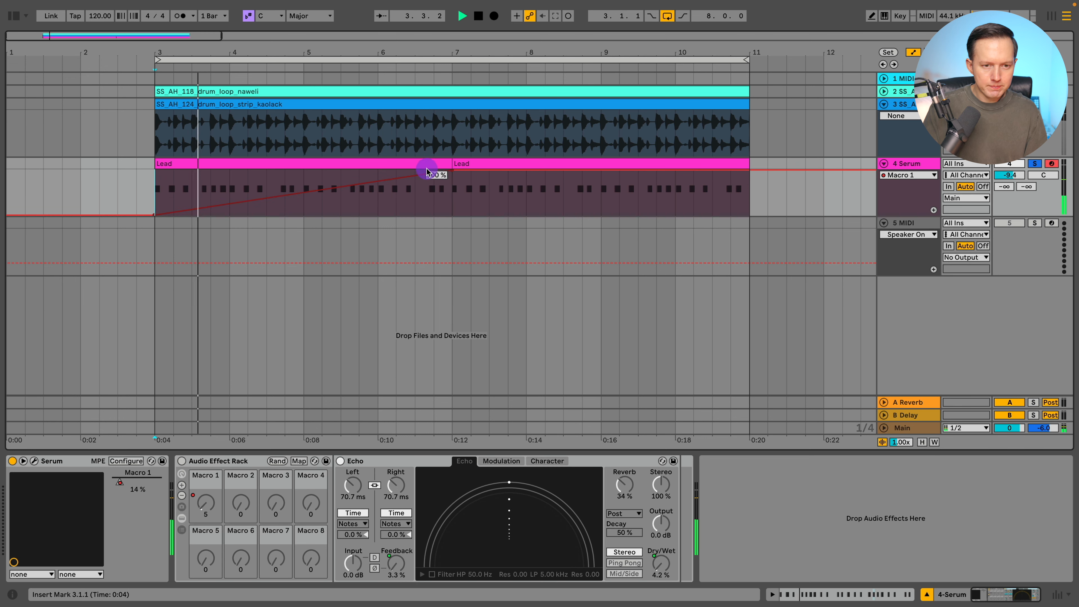
Step: Adjust Macro 1's modulation of the Env 1 Sustain in Serum and bring its automation down to 0% at bar 9
left_click(34, 461)
left_click(450, 384)
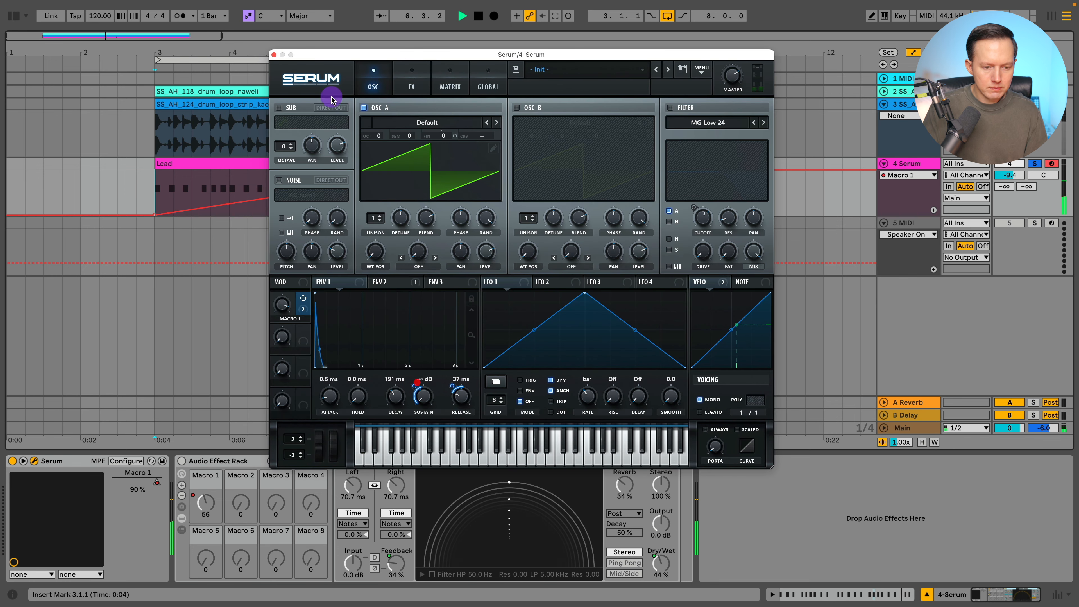
left_click(274, 55)
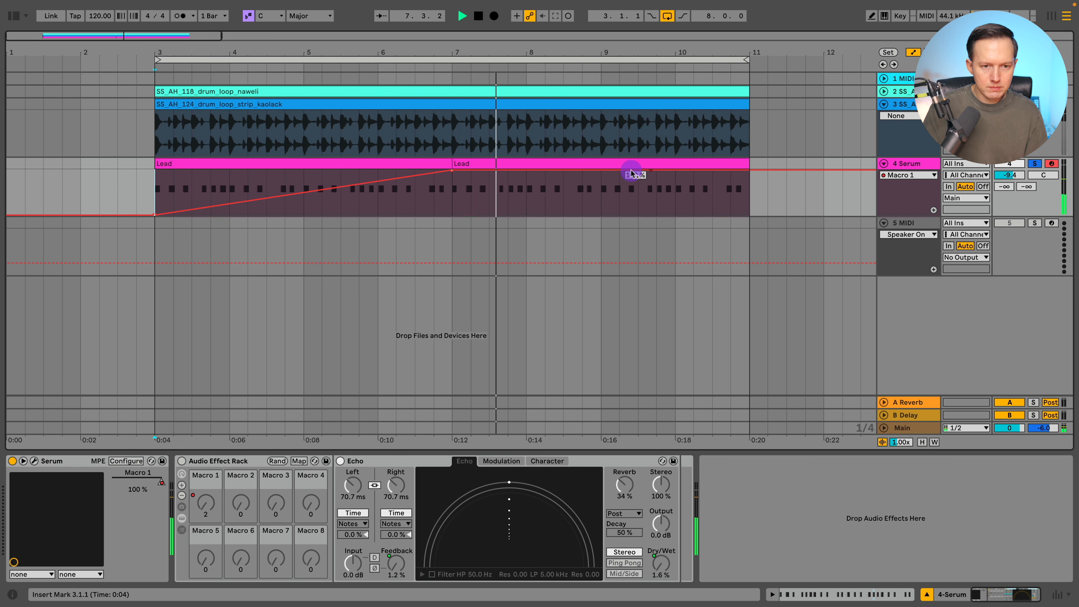
left_click_drag(601, 170, 599, 209)
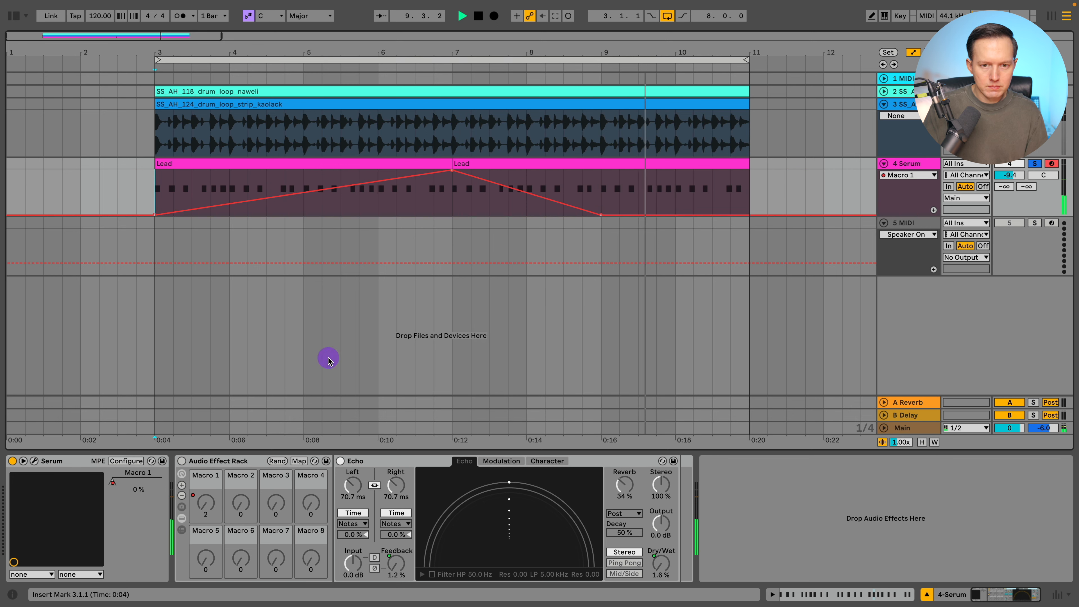
Step: Reopen Serum, assign Macro 1 to the Env 1 Decay, and close the plug-in
left_click(34, 462)
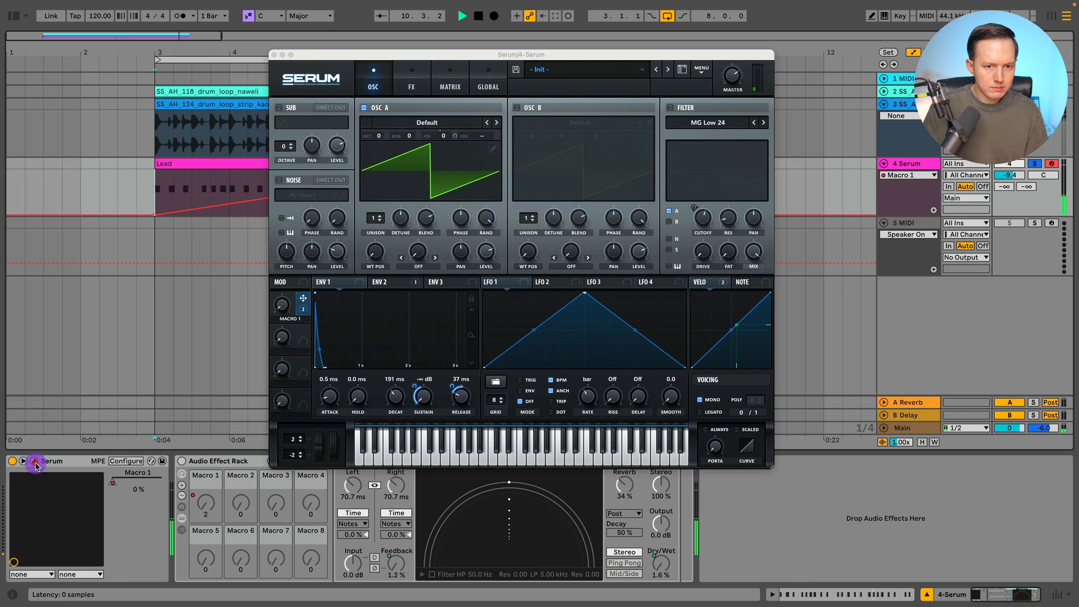
left_click(282, 309)
left_click_drag(302, 312, 396, 403)
left_click(544, 15)
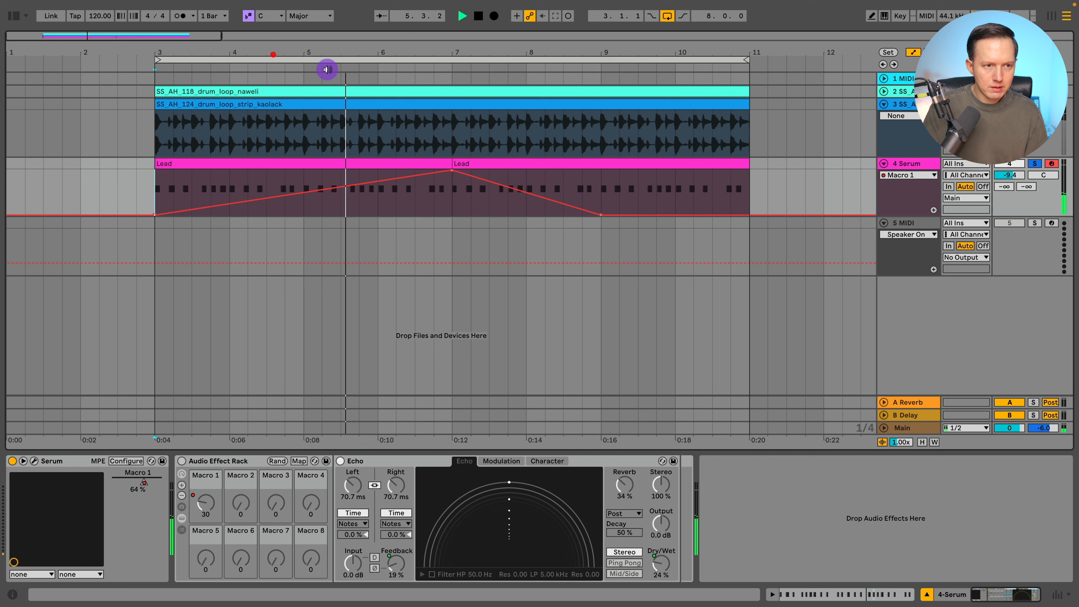
left_click(273, 55)
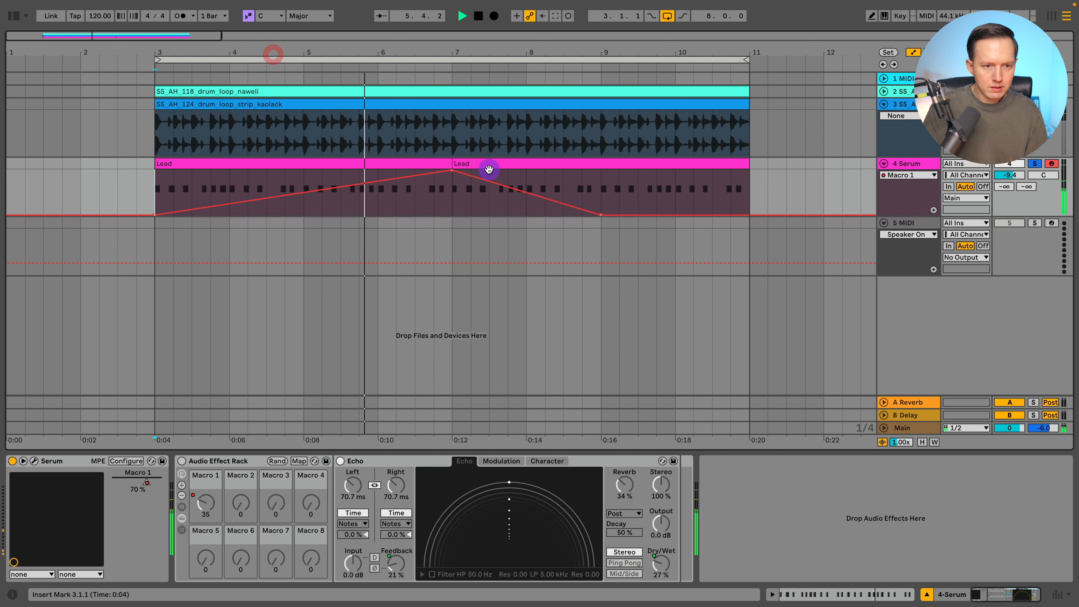
Step: Lower the Macro 1 automation peak at bar 7 slightly and raise the bar 9 point to 25%
left_click_drag(452, 171, 452, 176)
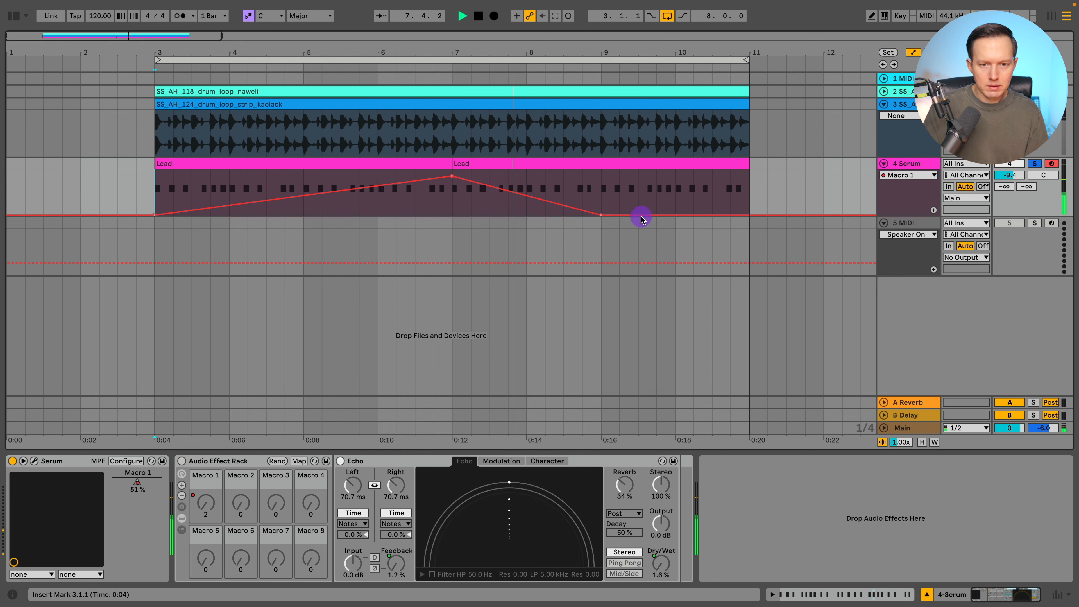
left_click_drag(601, 215, 602, 204)
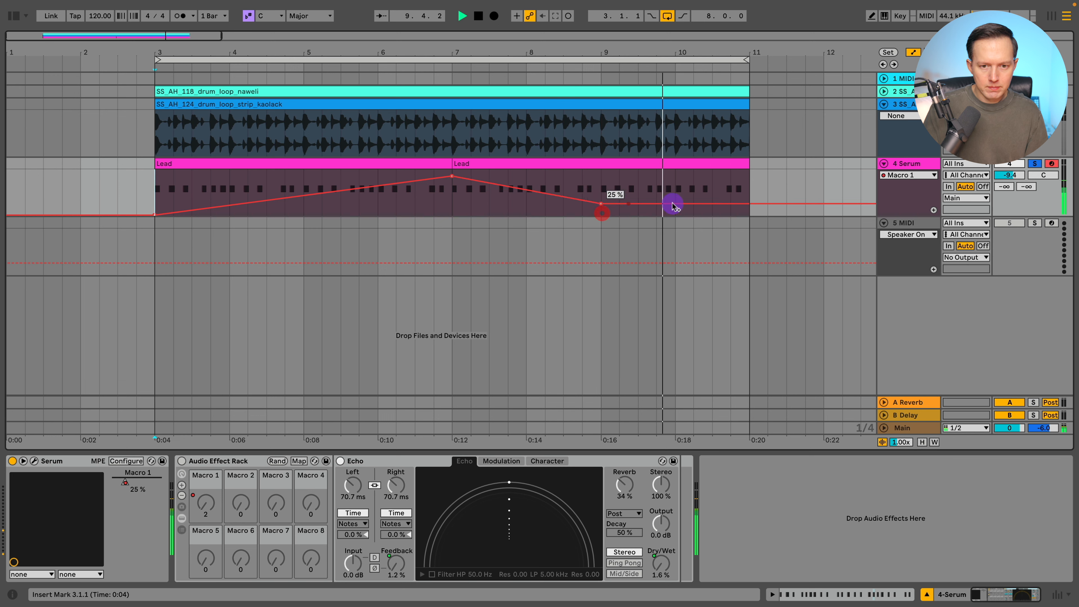
Step: Unsolo the Serum track to audition it in the mix and raise the Macro 1 automation point at bar 9 to 37%
left_click(1035, 164)
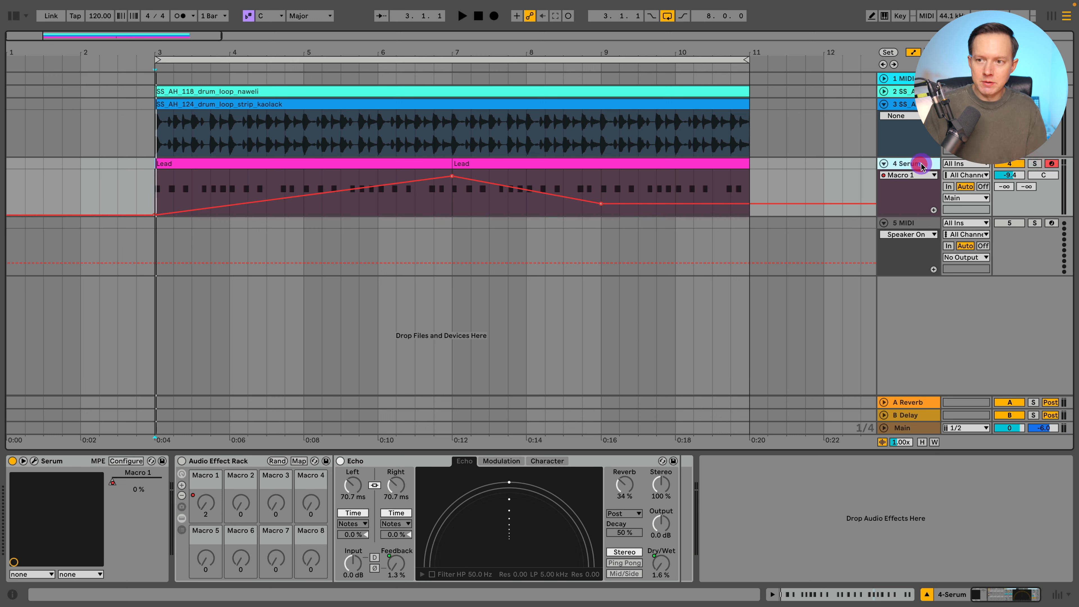
key("space")
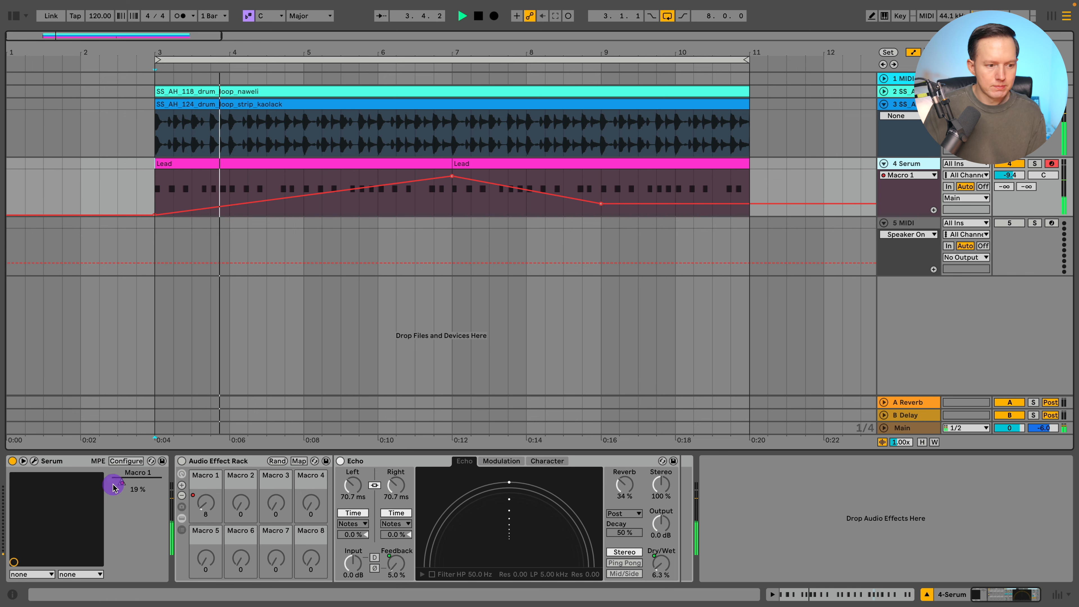
left_click(34, 461)
left_click(34, 461)
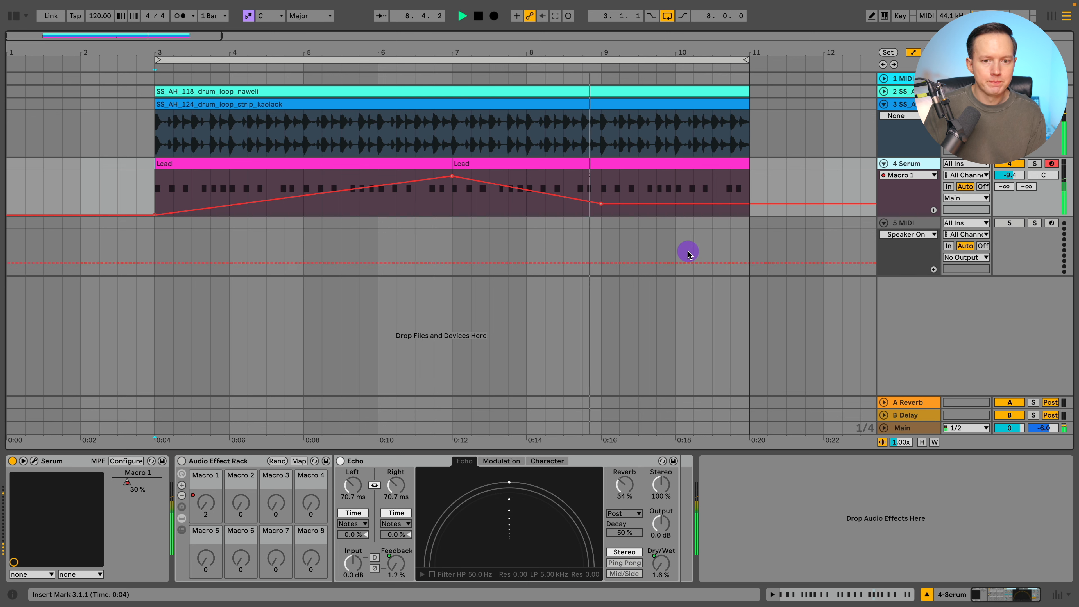
left_click_drag(600, 203, 603, 198)
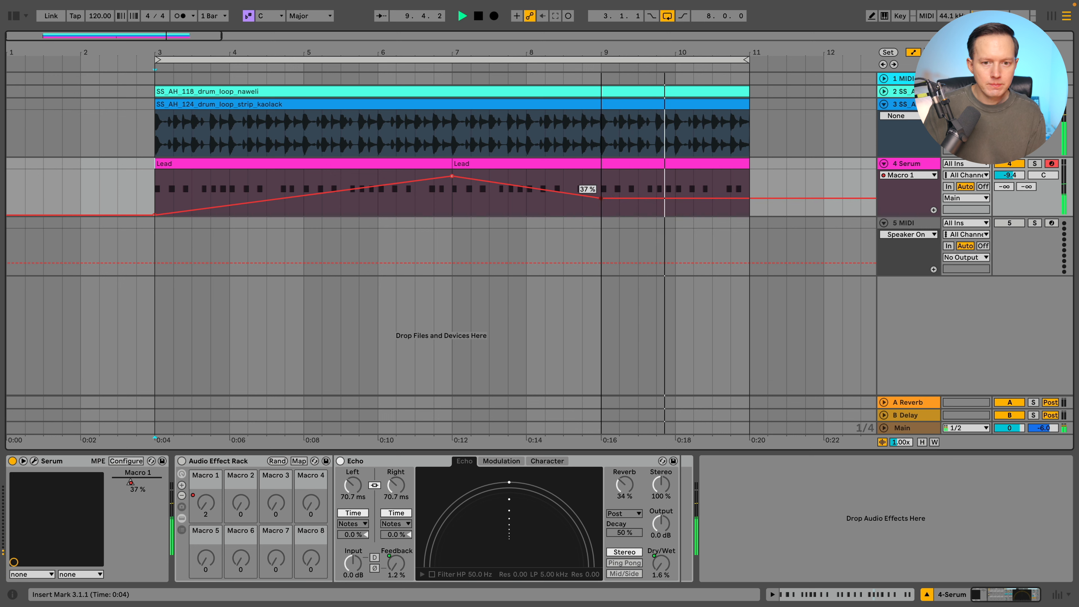
Step: Re-enable the Audio Effect Rack and move its Macro 1 automation peak from bar 7 out to bar 11, slightly higher
left_click(181, 461)
right_click(206, 504)
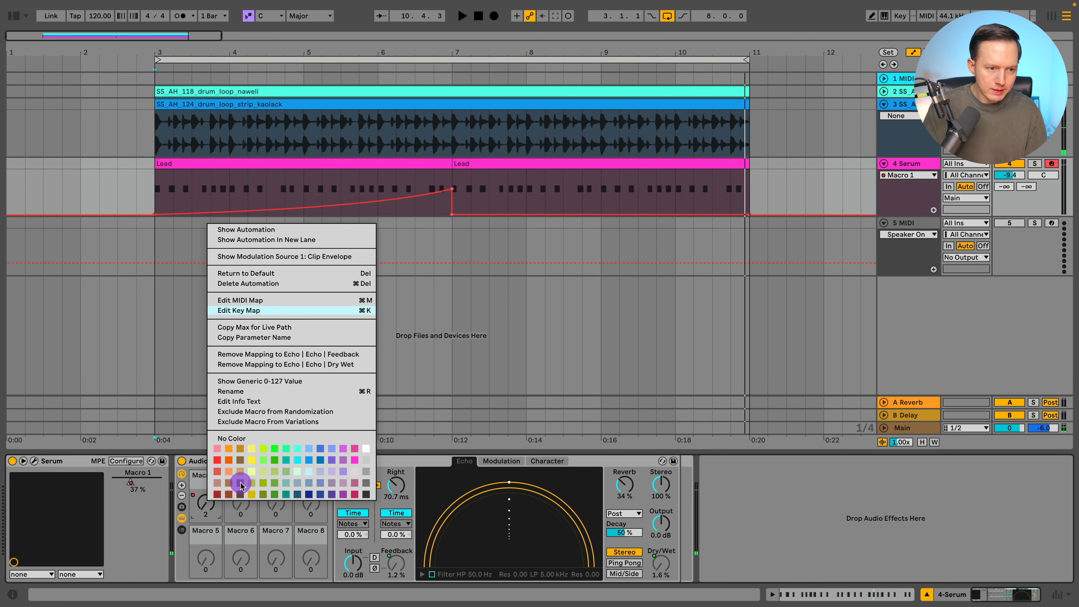
left_click(206, 514)
key("space")
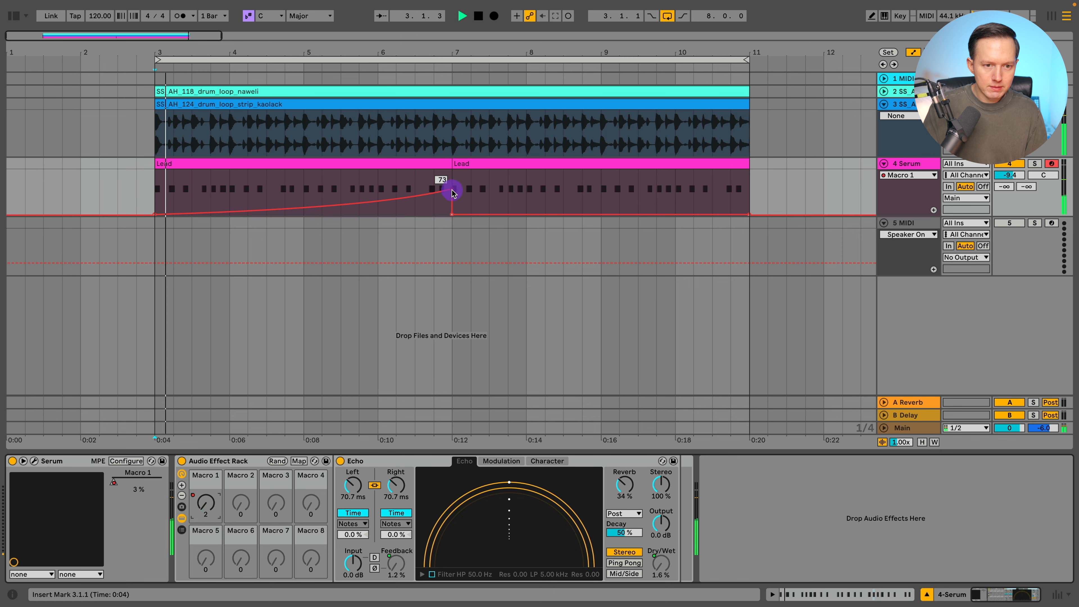
left_click_drag(450, 189, 750, 183)
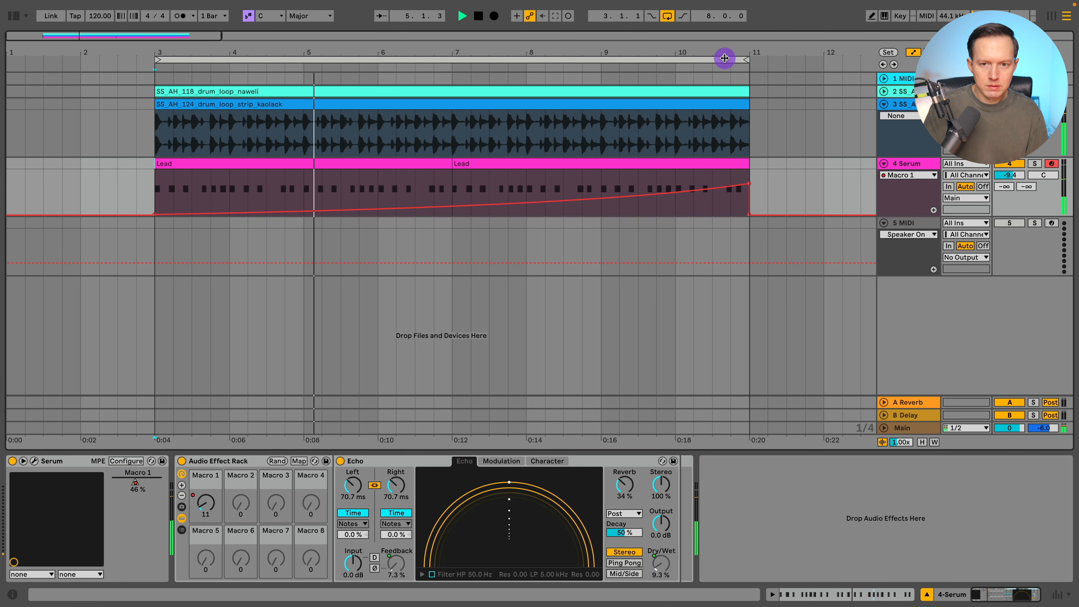
Step: Duplicate all material in the bar 3 to 11 loop range to bar 11 and turn off looping
left_click_drag(725, 54, 725, 36)
left_click_drag(52, 47, 70, 64)
left_click(516, 158)
left_click(371, 162, "shift")
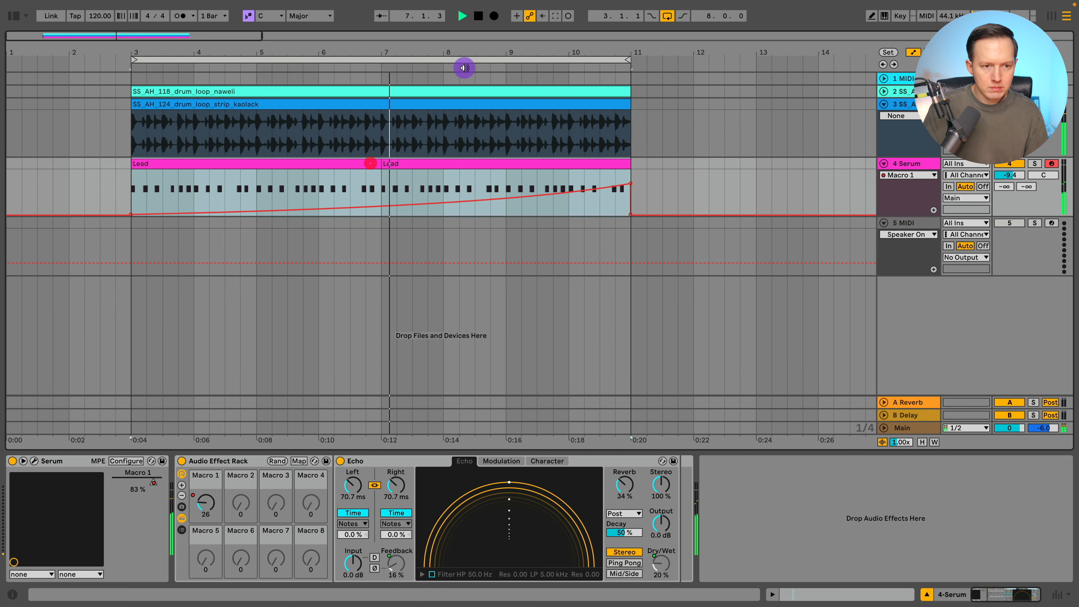
left_click(513, 60)
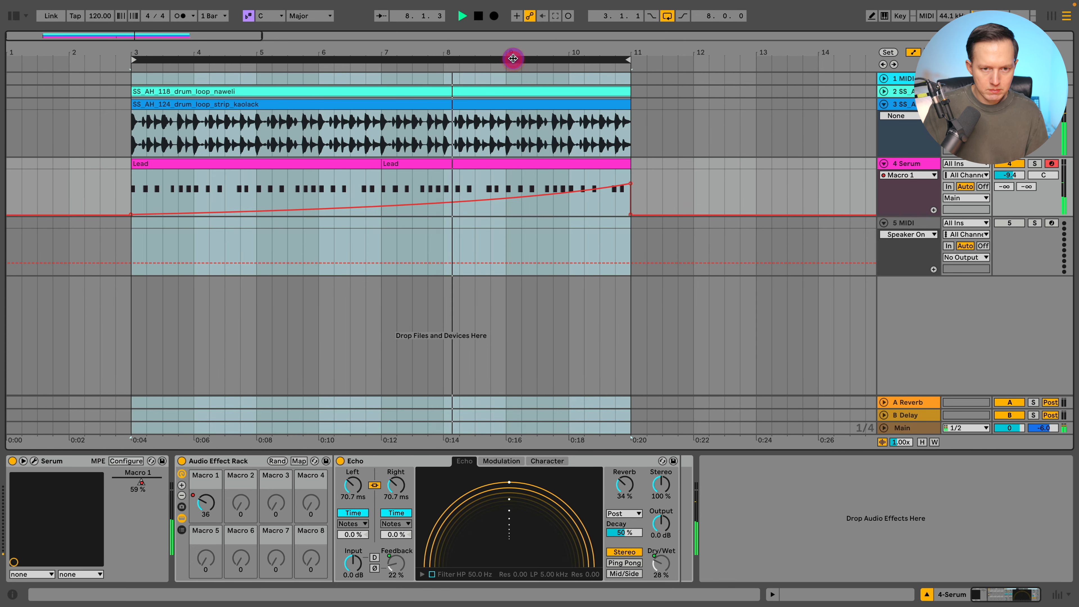
key("ctrl+d")
scroll(521, 114, "left", 3)
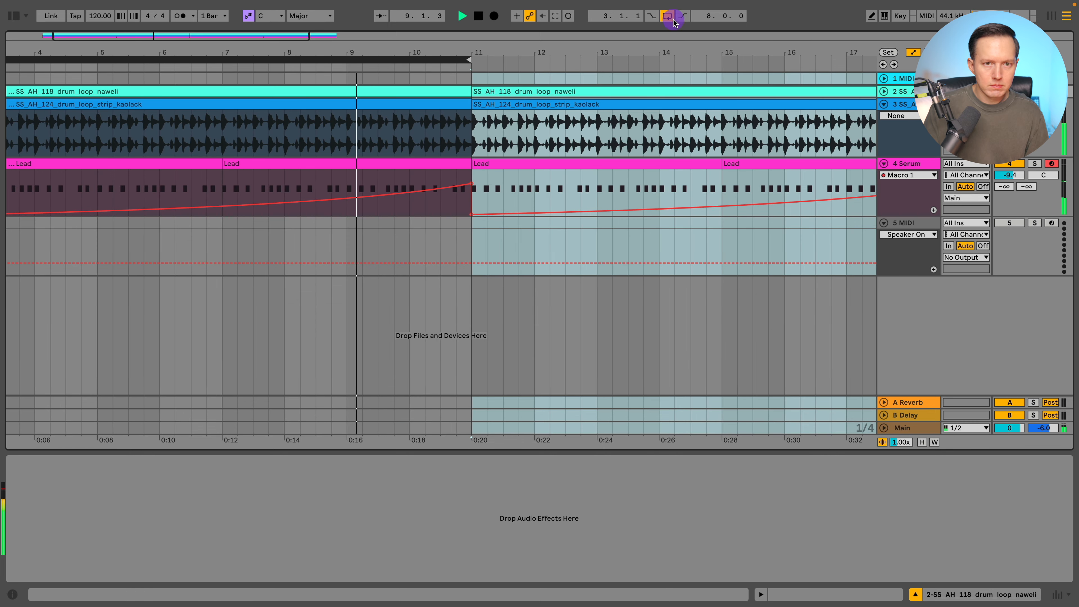
scroll(638, 113, "left", 3)
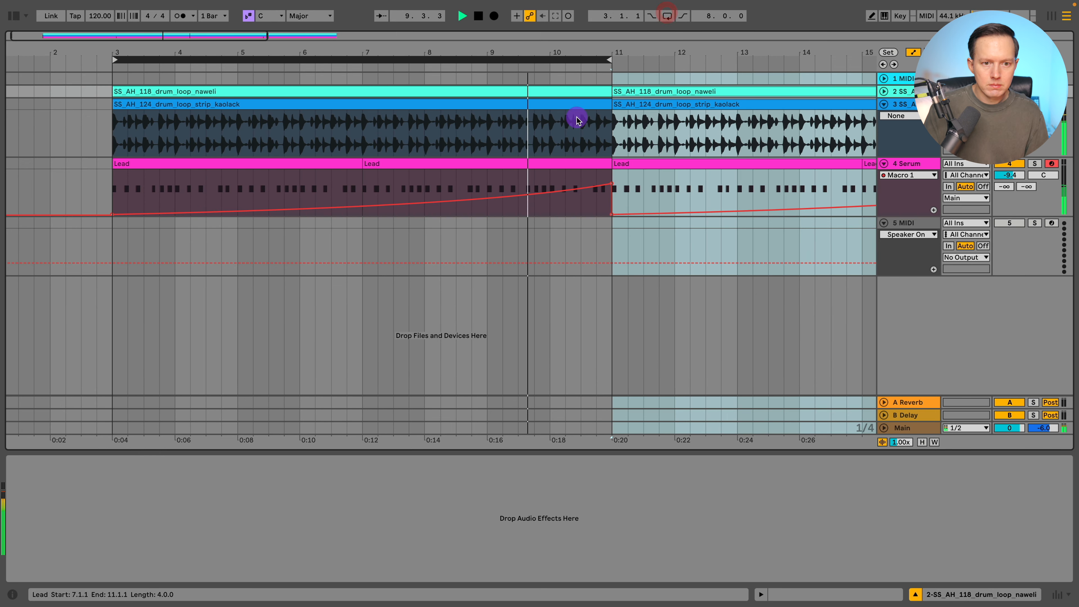
left_click(562, 174)
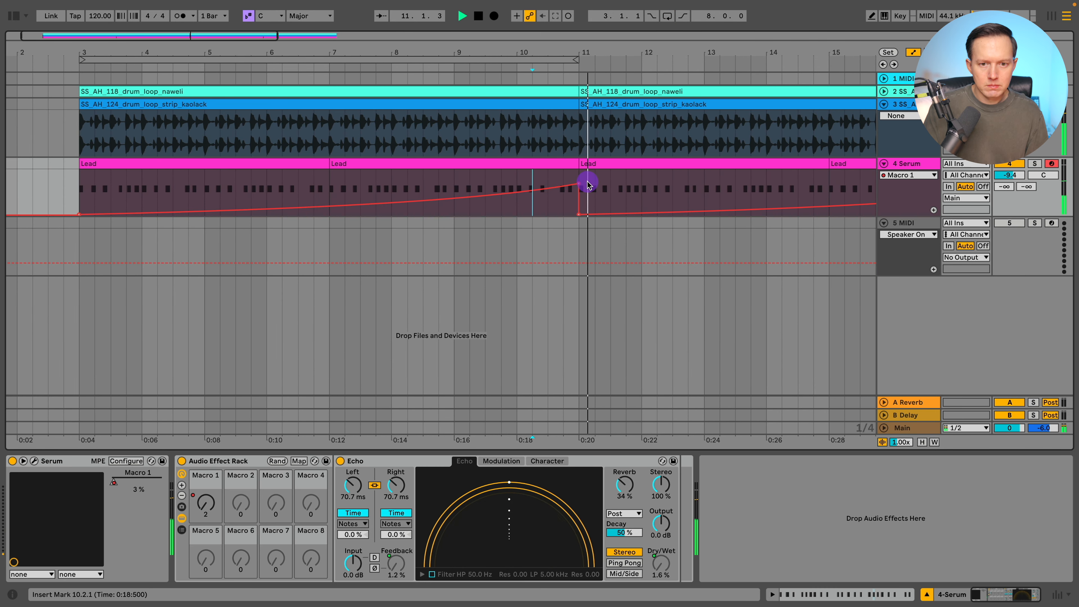
left_click_drag(605, 49, 546, 63)
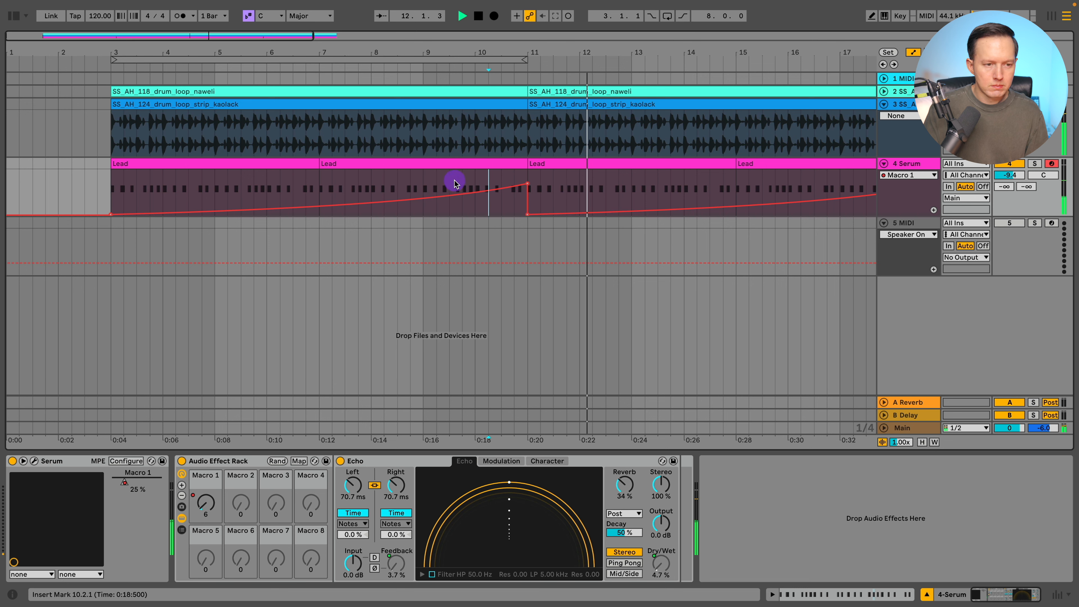